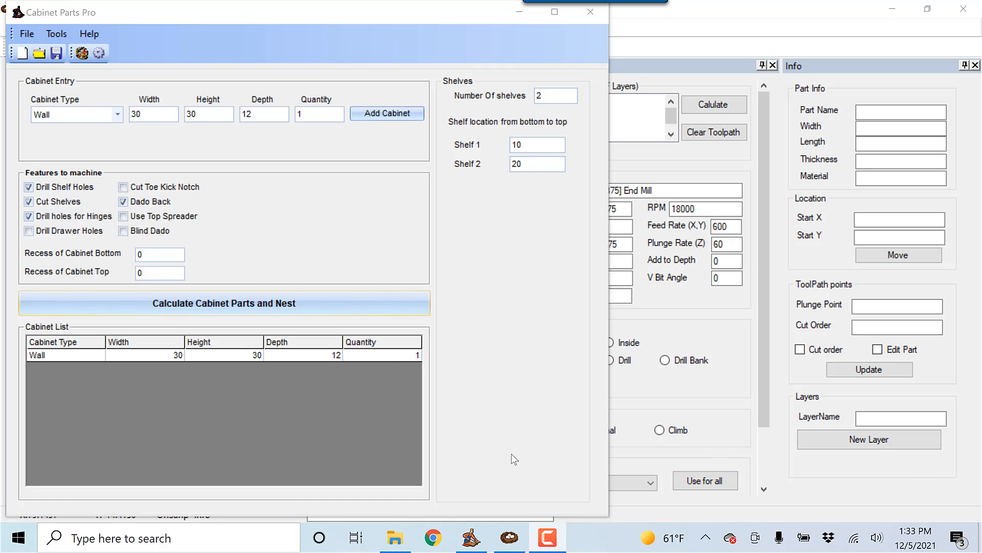
- Calculate and nest the wall cabinet's parts and copy the nested layout for pasting into Vectric
left_click(342, 310)
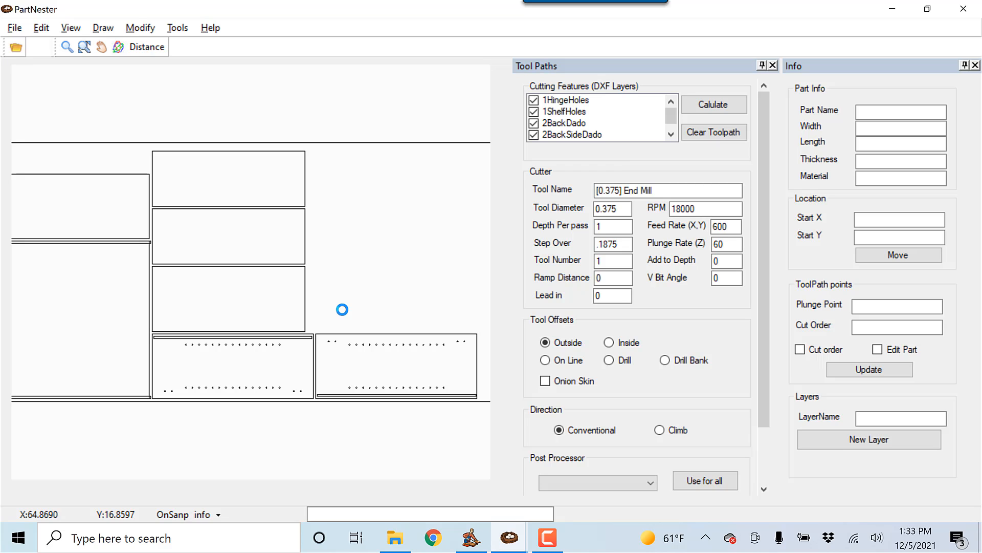
left_click(43, 28)
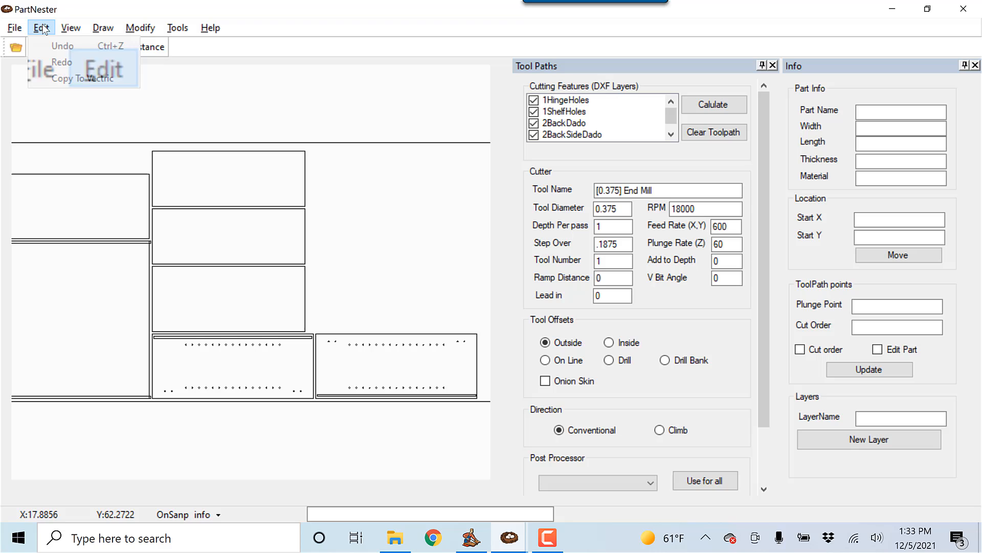
left_click(79, 81)
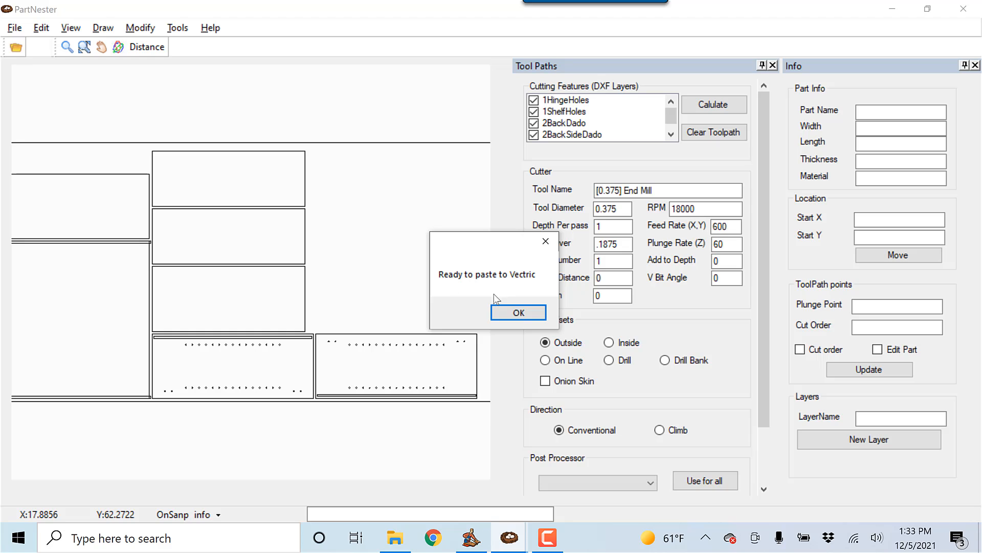
left_click(519, 313)
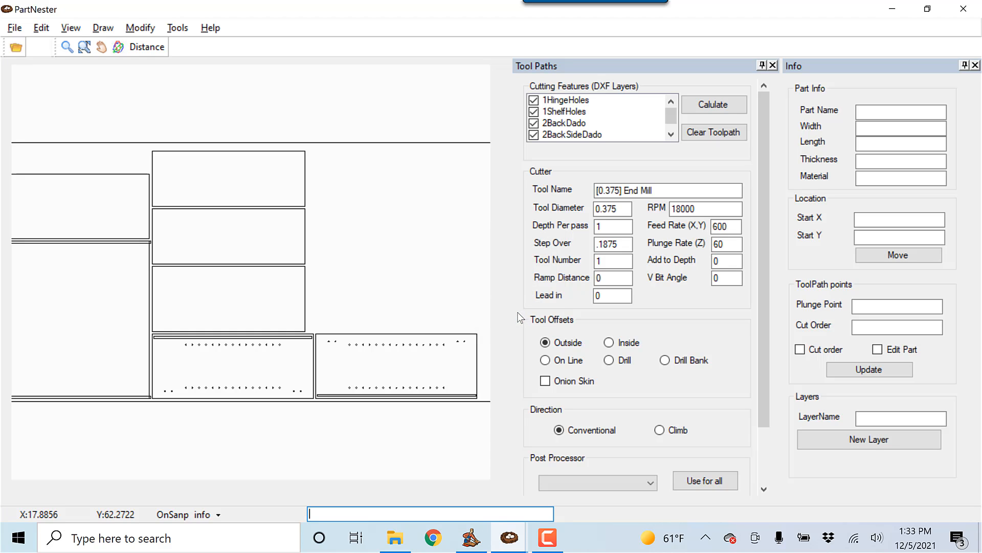
- Launch VCarve Pro 11.0
left_click(257, 544)
type("v")
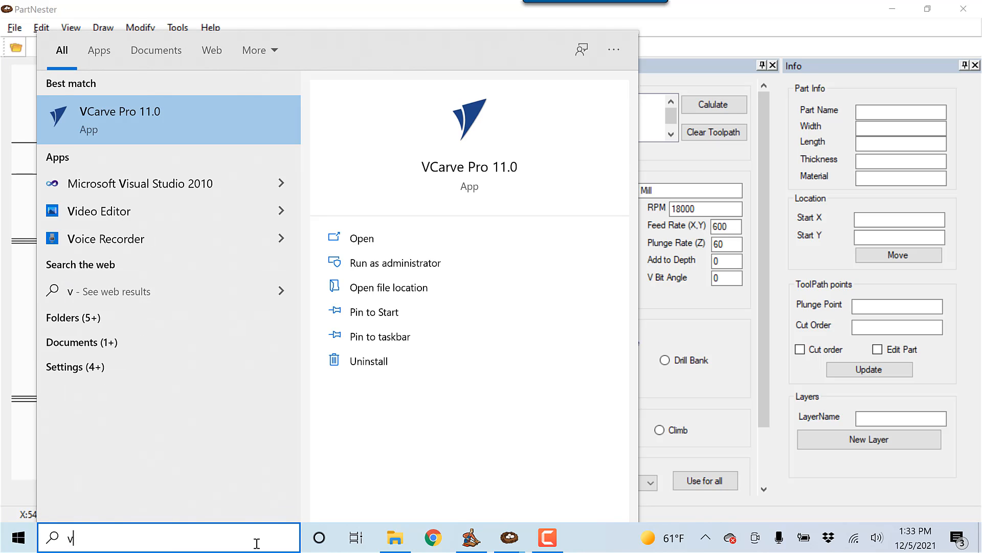
type("c")
left_click(154, 114)
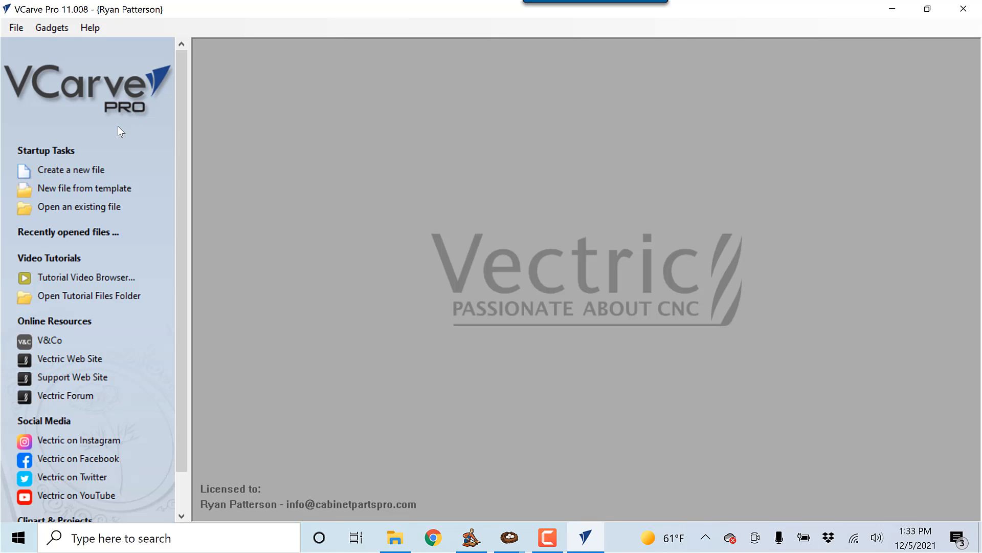
- Create a new single-sided job of 96 x 48 x 0.75 inches with the Z zero position at the machine bed
left_click(86, 177)
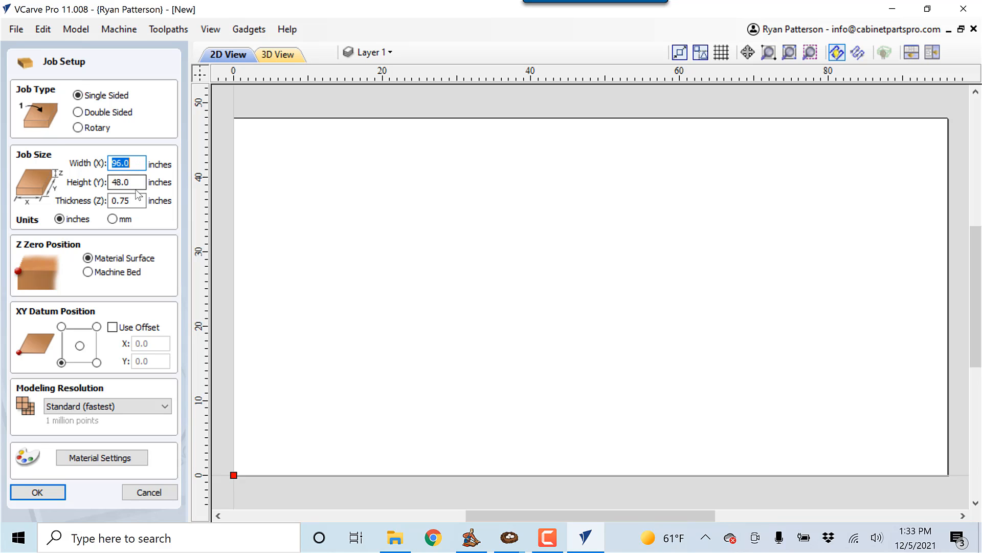
left_click(110, 272)
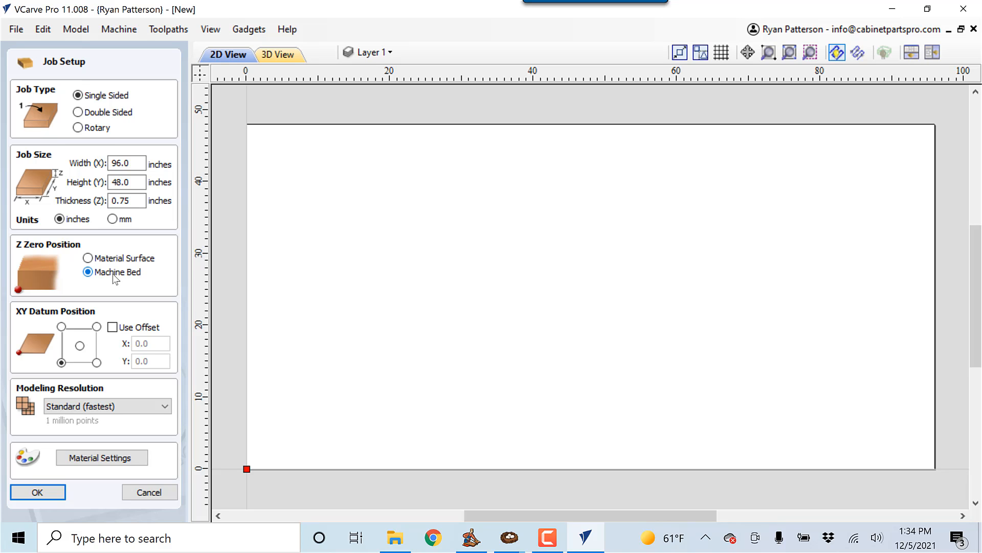
left_click(131, 201)
left_click(55, 492)
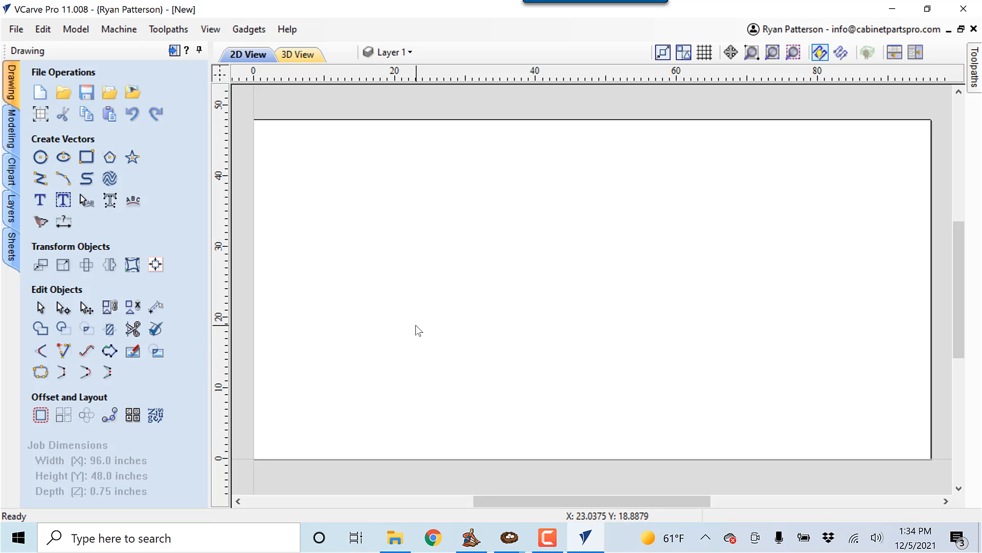
- Paste the copied nested cabinet parts into the job and deselect them
right_click(391, 318)
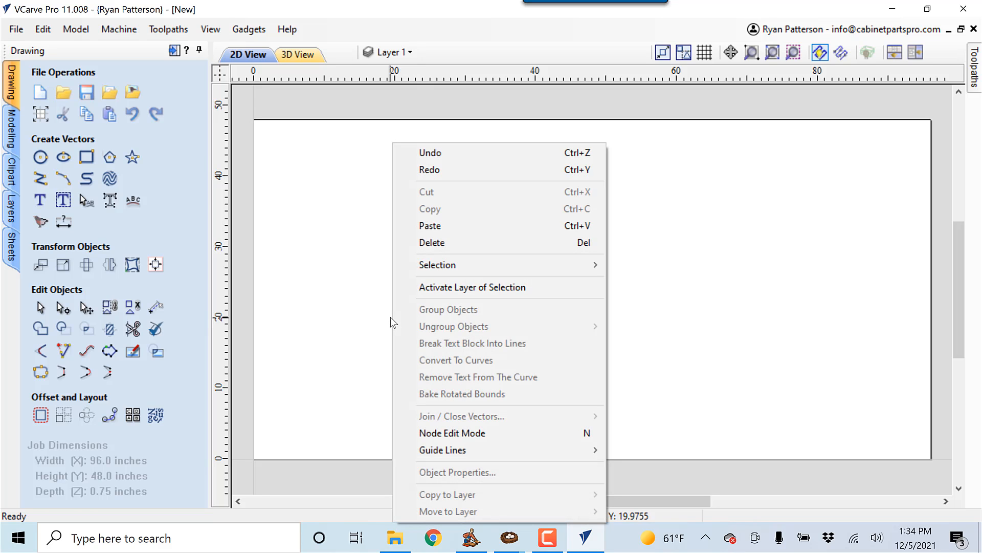
left_click(441, 227)
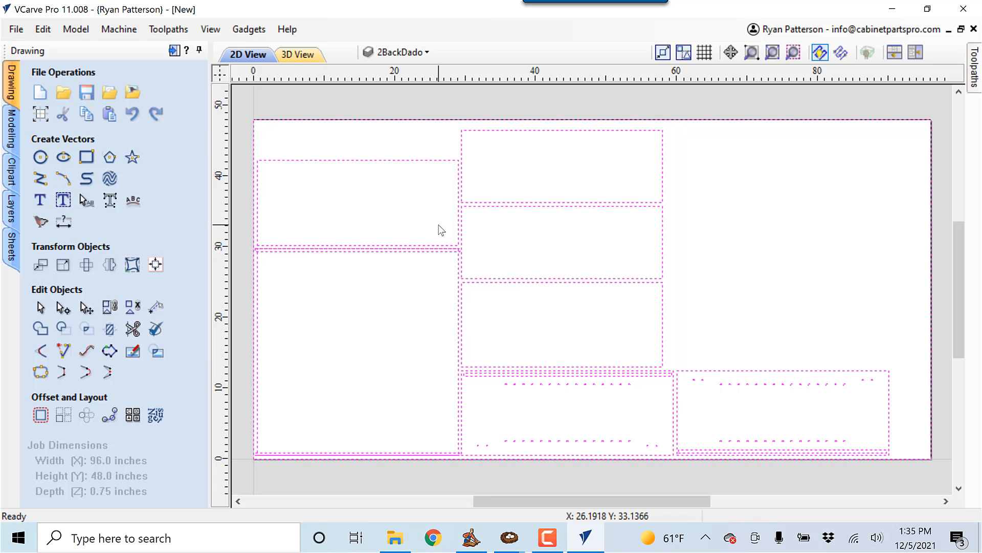
left_click(441, 230)
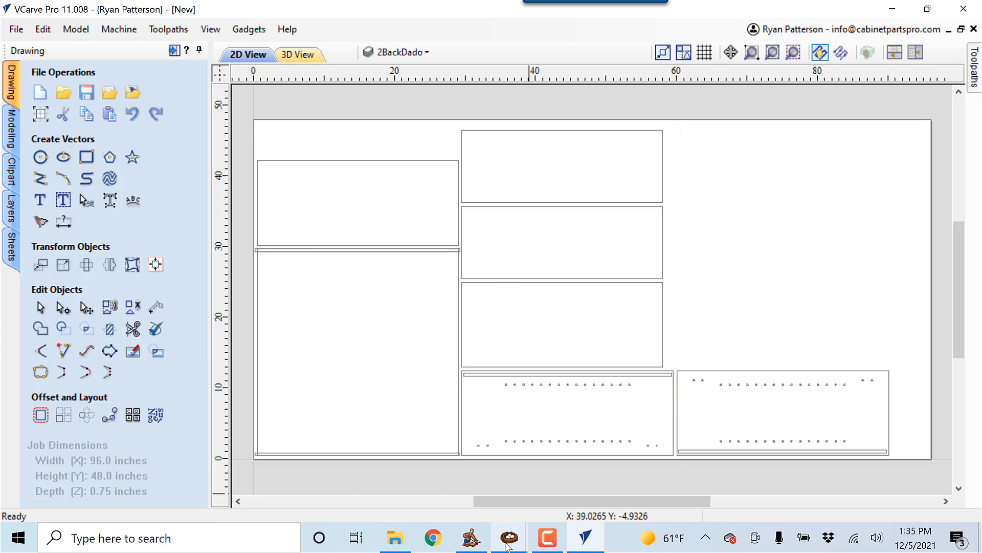
left_click(510, 537)
mouse_move(564, 484)
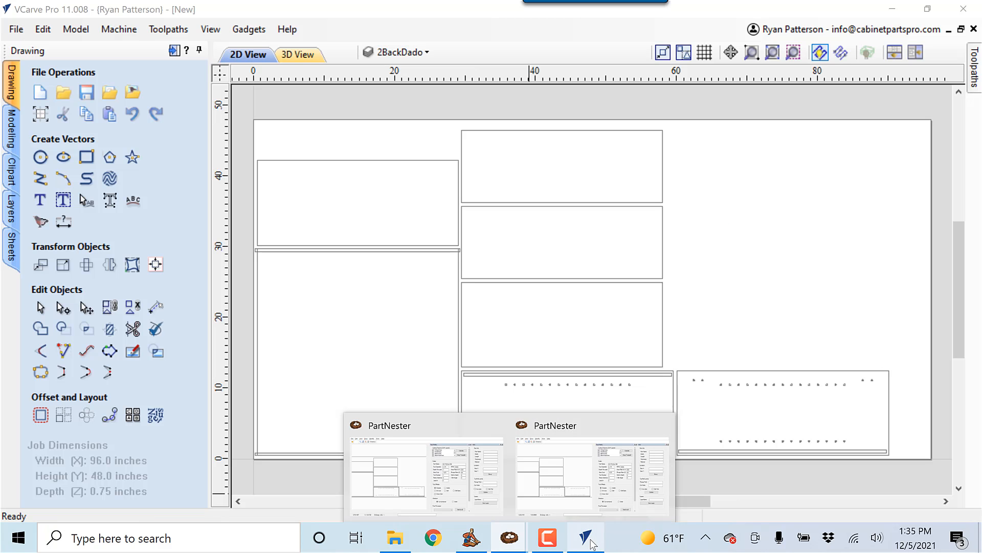
left_click(588, 540)
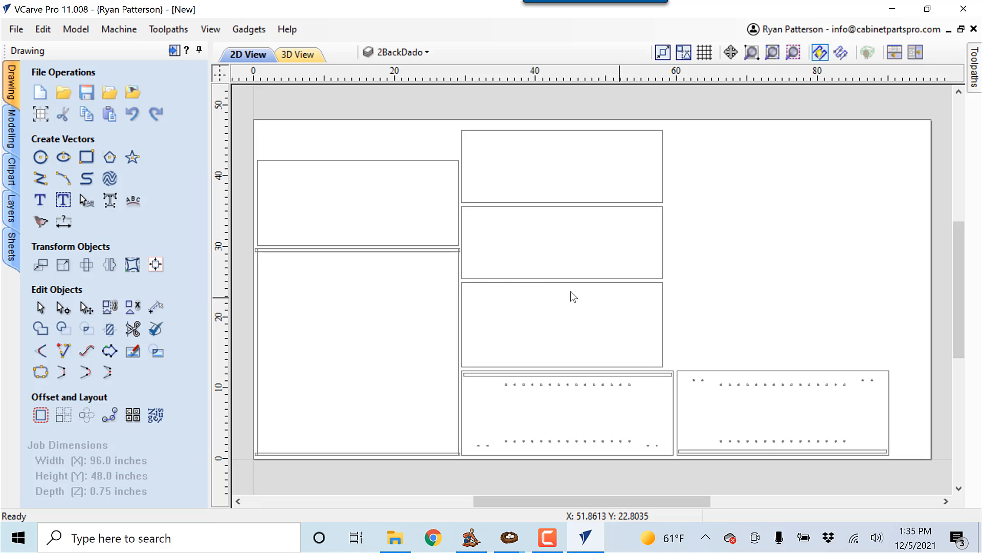
- Delete the empty layers "Layer 1" and "0" from the layer list
left_click(12, 210)
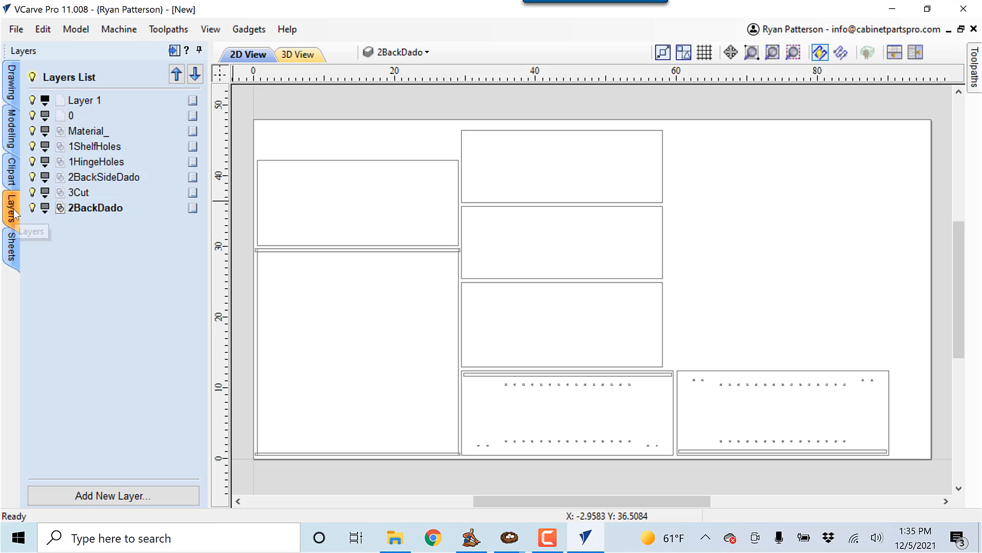
left_click(70, 116)
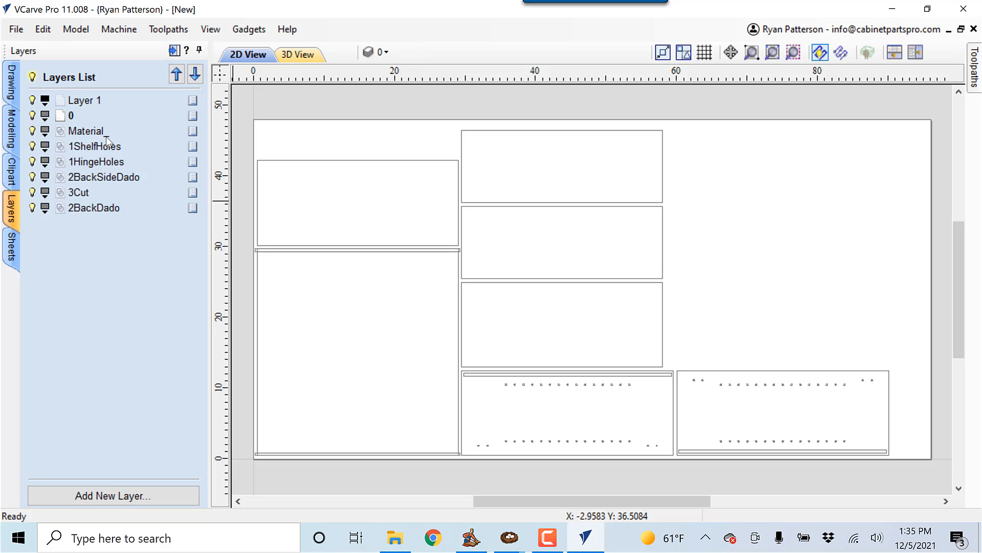
right_click(90, 105)
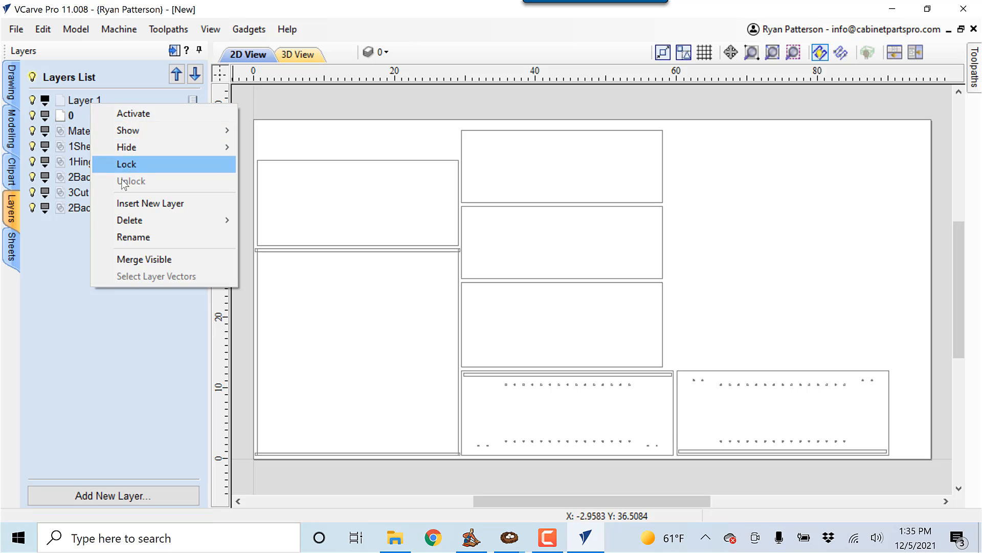
mouse_move(147, 221)
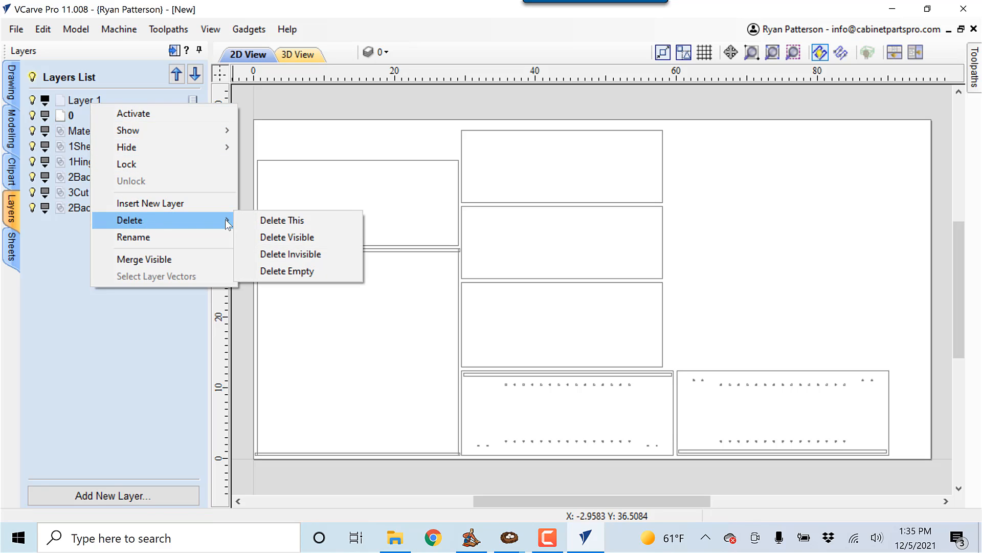
left_click(267, 221)
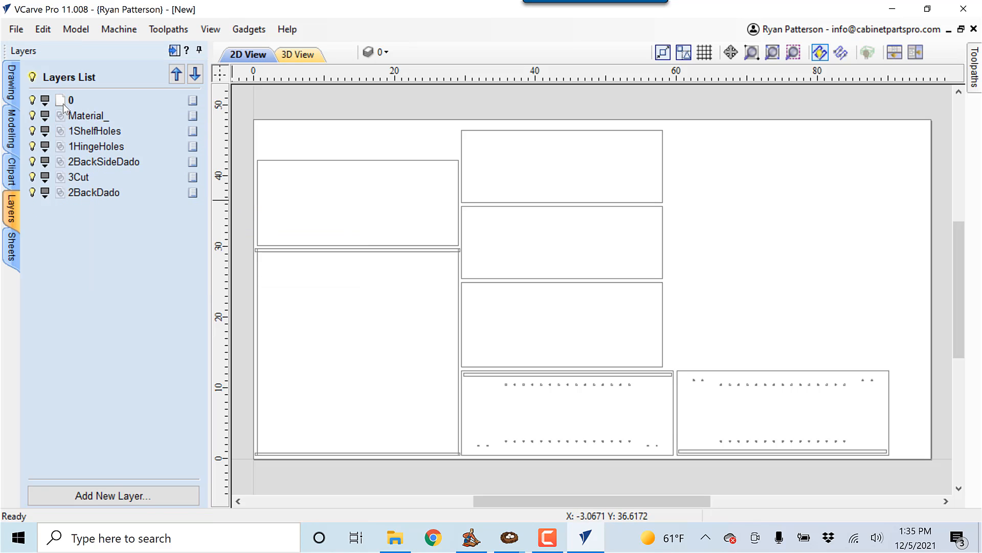
right_click(64, 103)
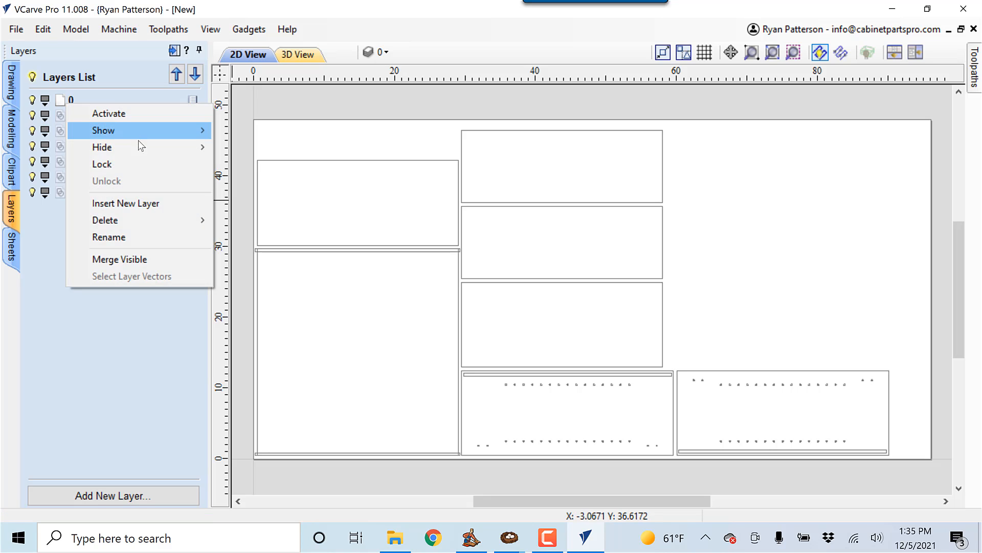
mouse_move(140, 152)
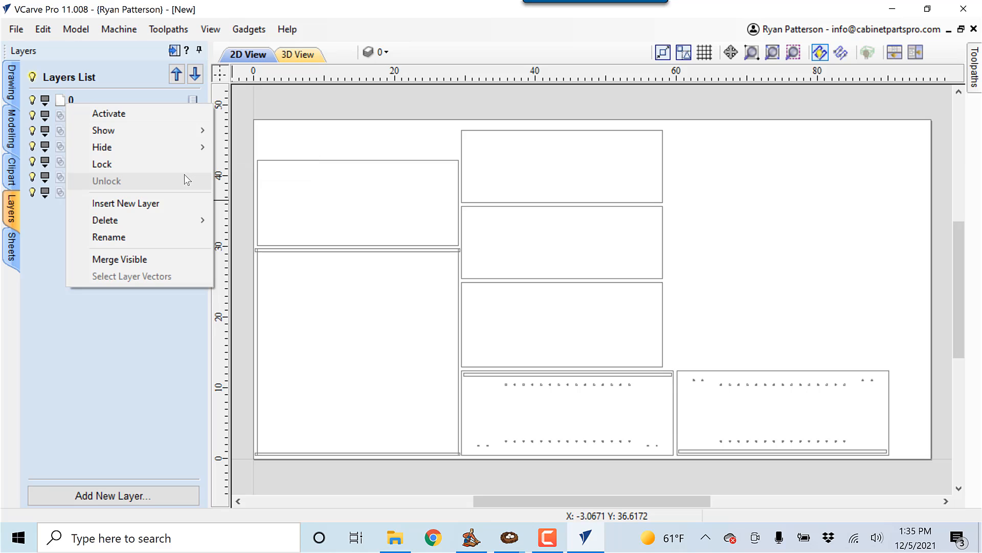
mouse_move(189, 220)
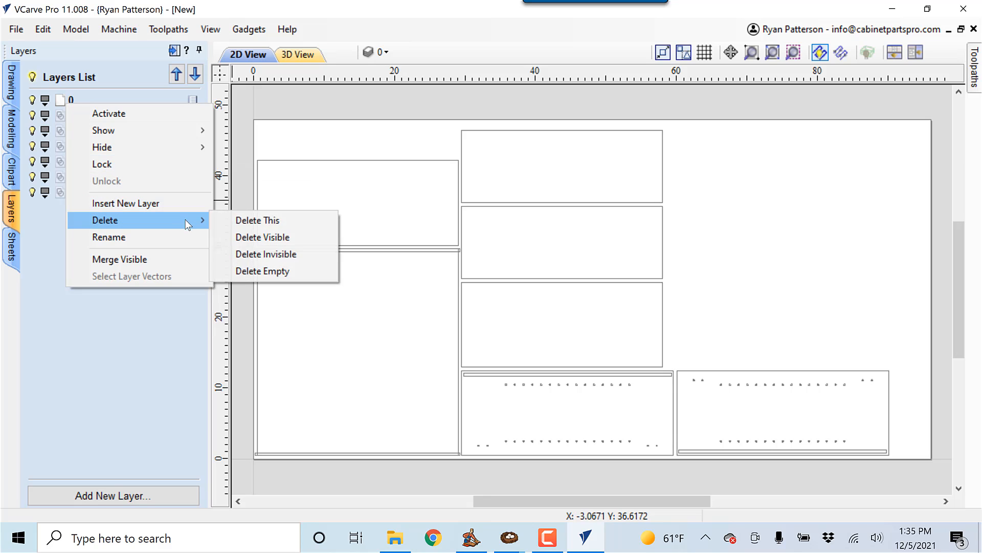
left_click(250, 222)
- Delete the Material_ layer together with its data, the sheet outline around the parts
double_click(82, 102)
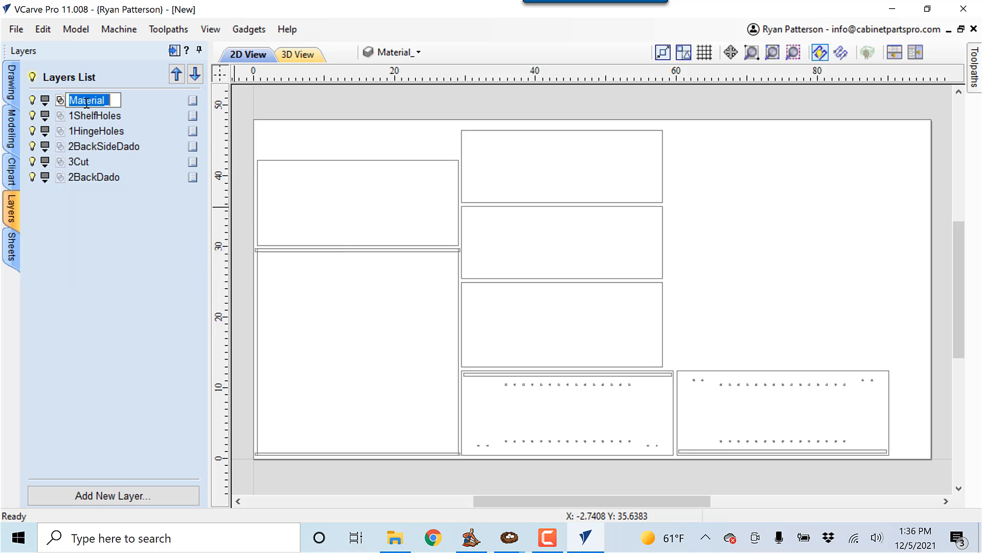
left_click(33, 102)
left_click(32, 102)
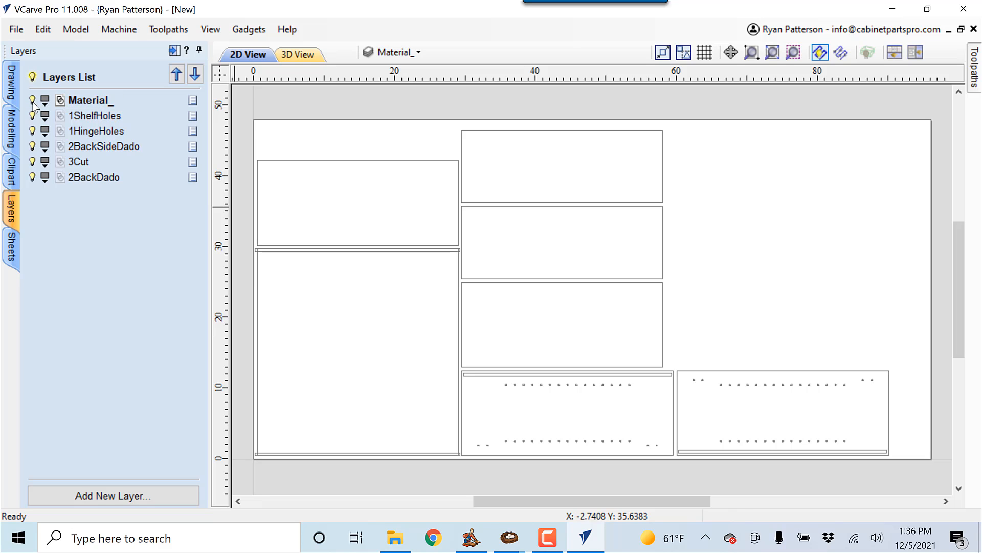
left_click(377, 121)
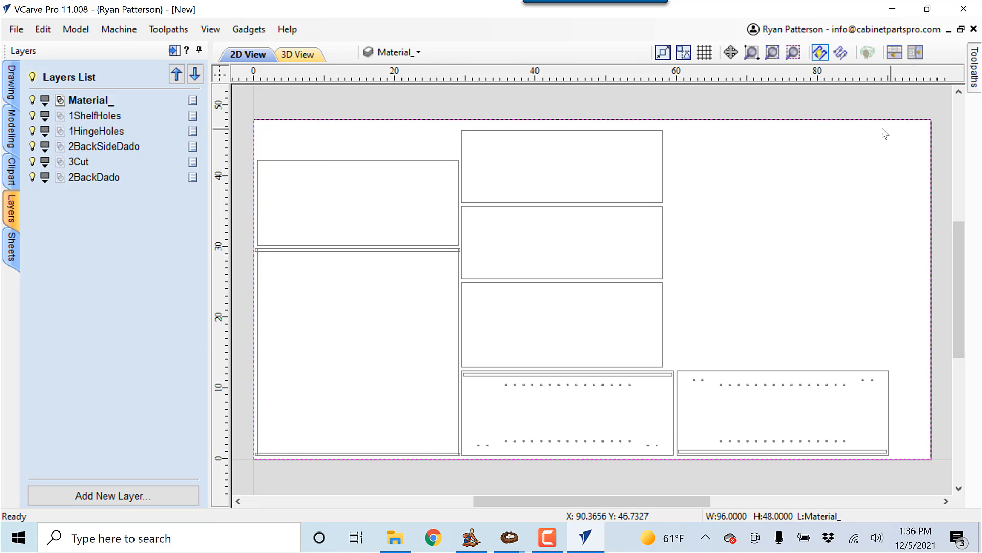
right_click(93, 100)
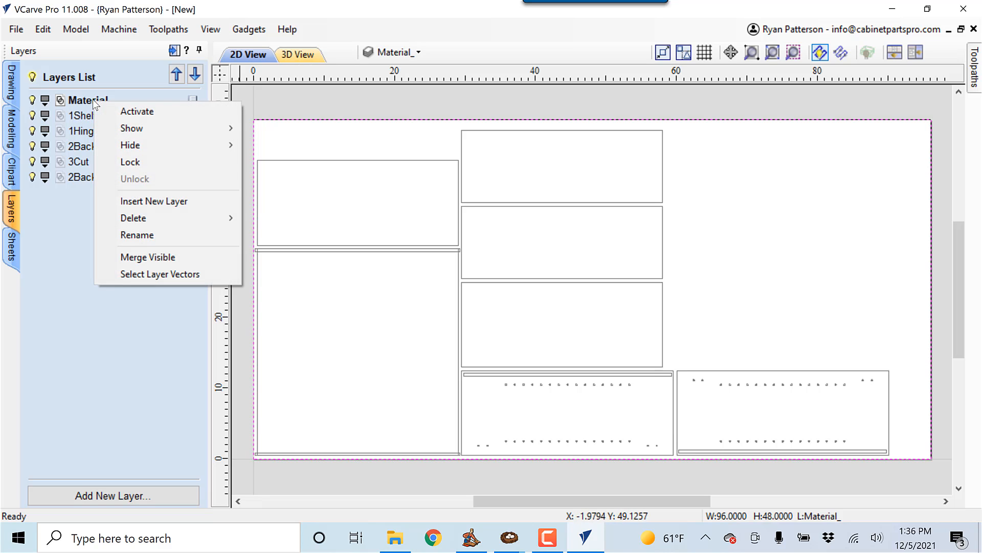
mouse_move(173, 219)
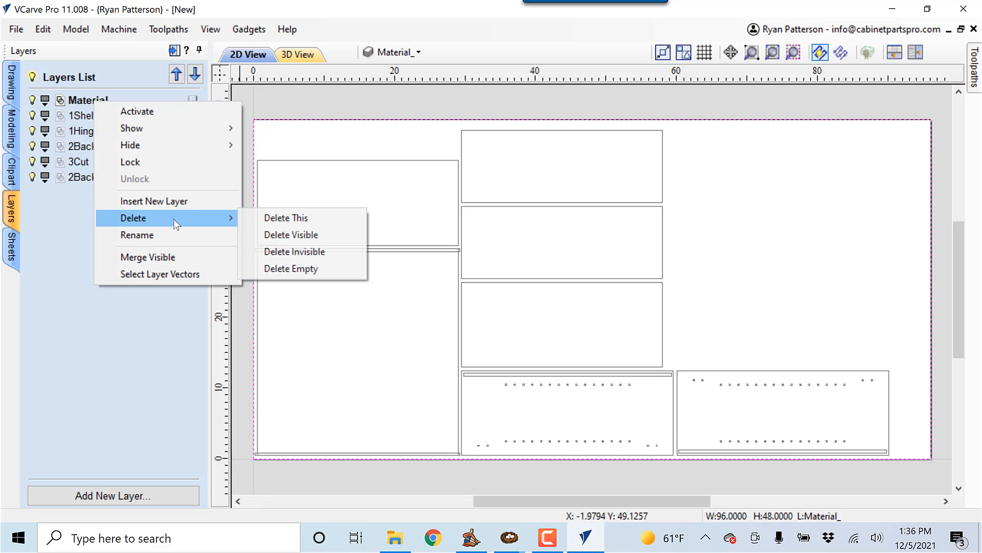
left_click(285, 218)
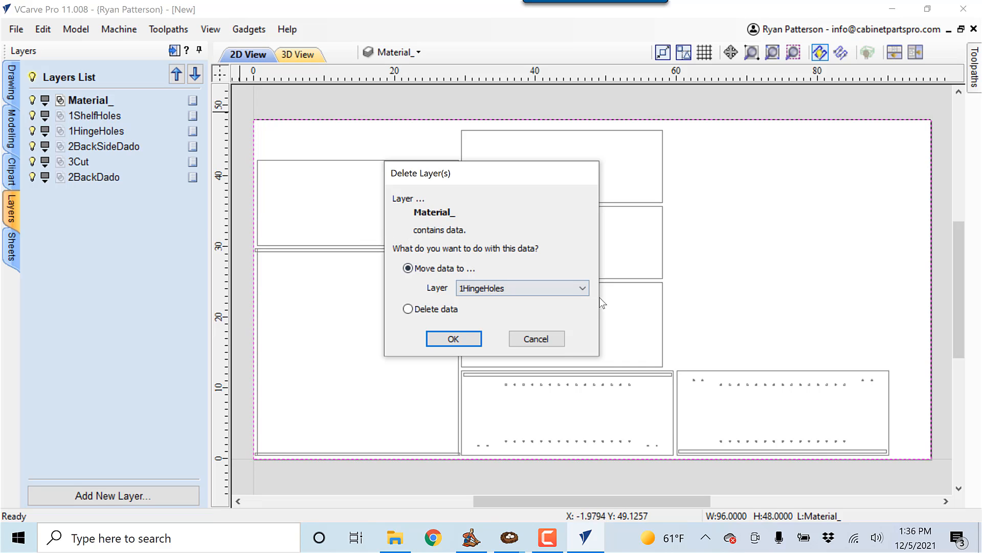
left_click(583, 288)
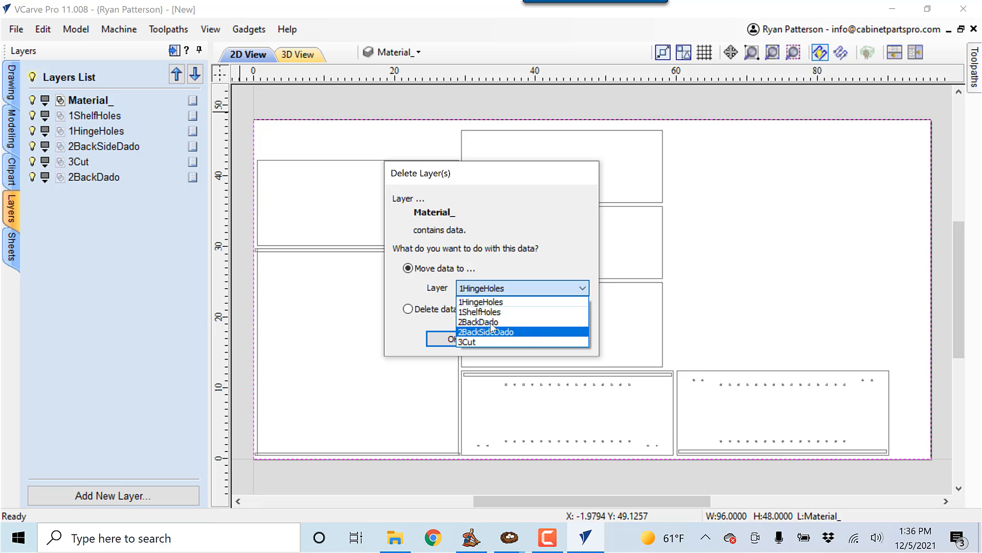
left_click(404, 324)
left_click(408, 309)
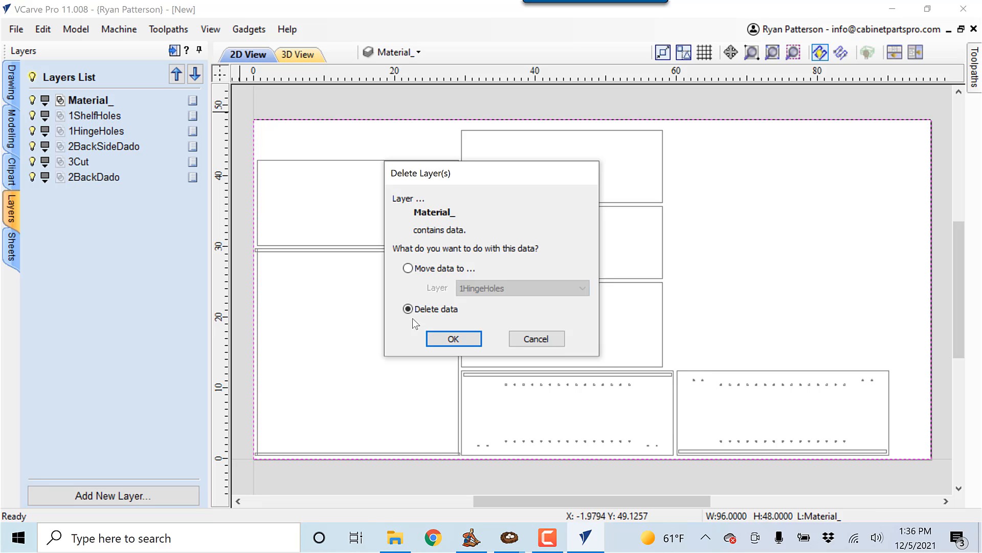
left_click(468, 337)
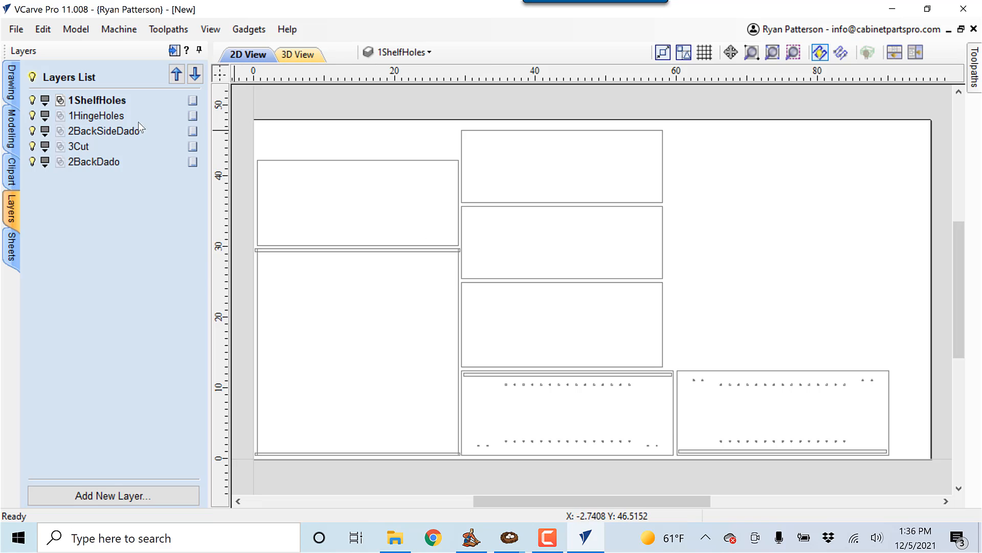
- Move the 3Cut layer below 2BackDado, to the end of the layer list
left_click(104, 116)
left_click(96, 132)
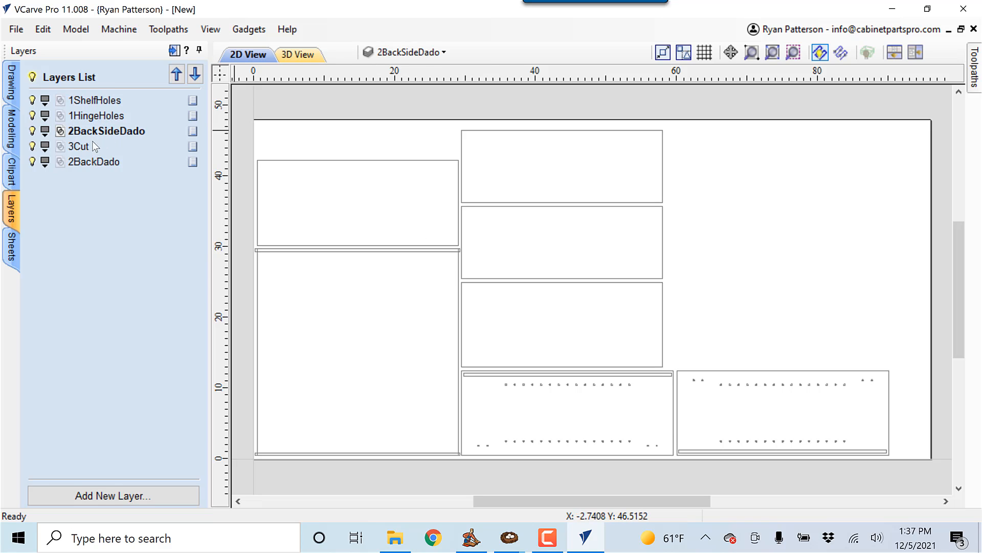
left_click(87, 147)
left_click(93, 161)
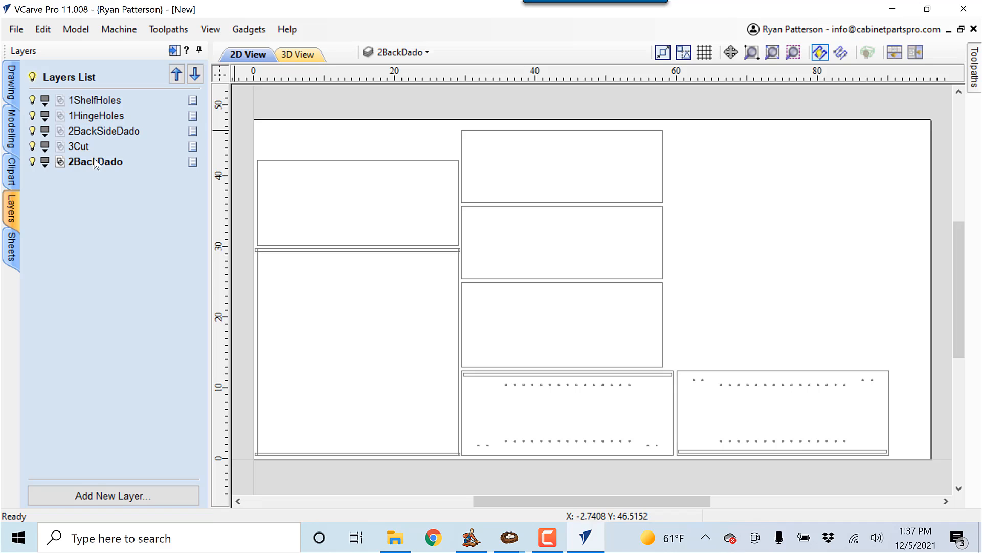
left_click(87, 147)
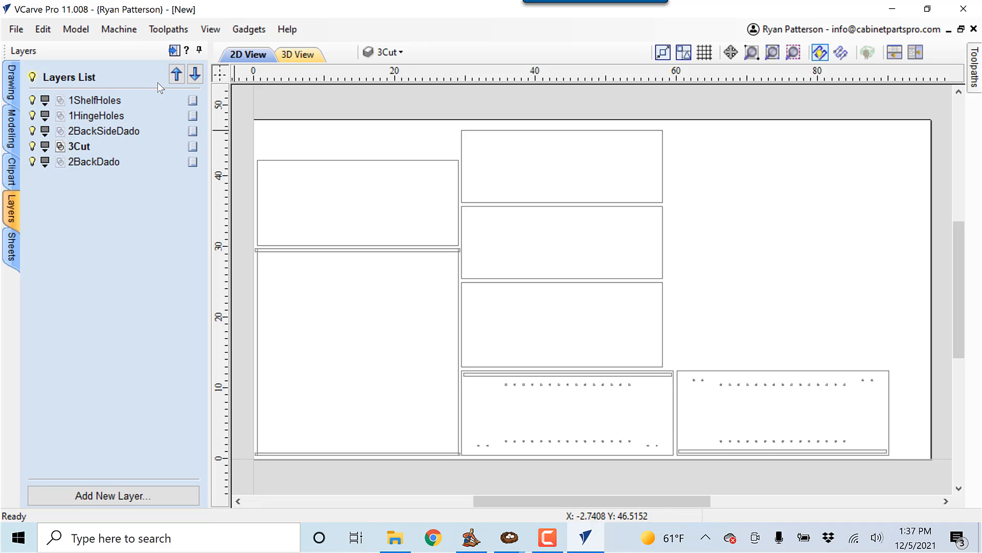
left_click(195, 75)
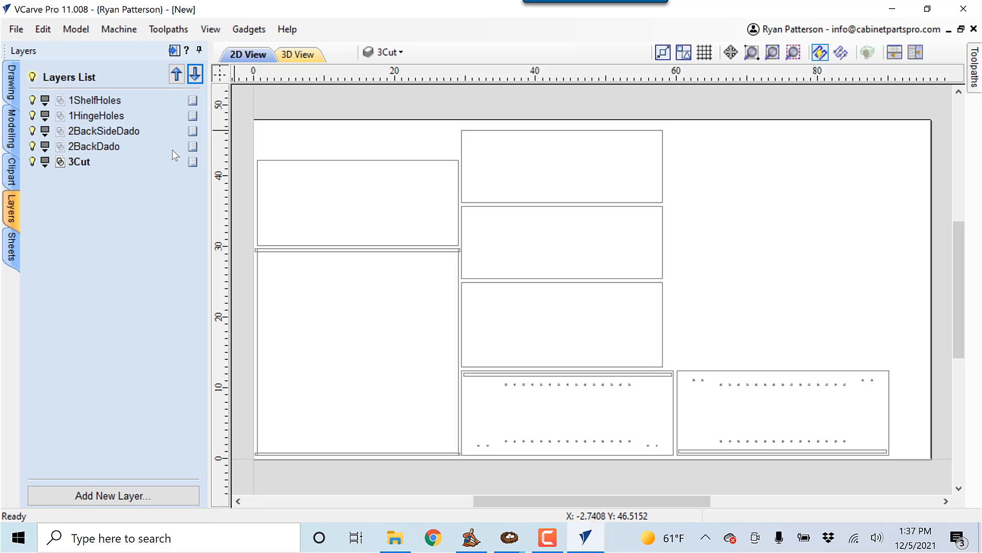
- Examine which shelf hole, dado and cut-out vectors in the nested layout belong to the layers 1ShelfHoles, 2BackSideDado, 2BackDado and 3Cut
left_click(115, 99)
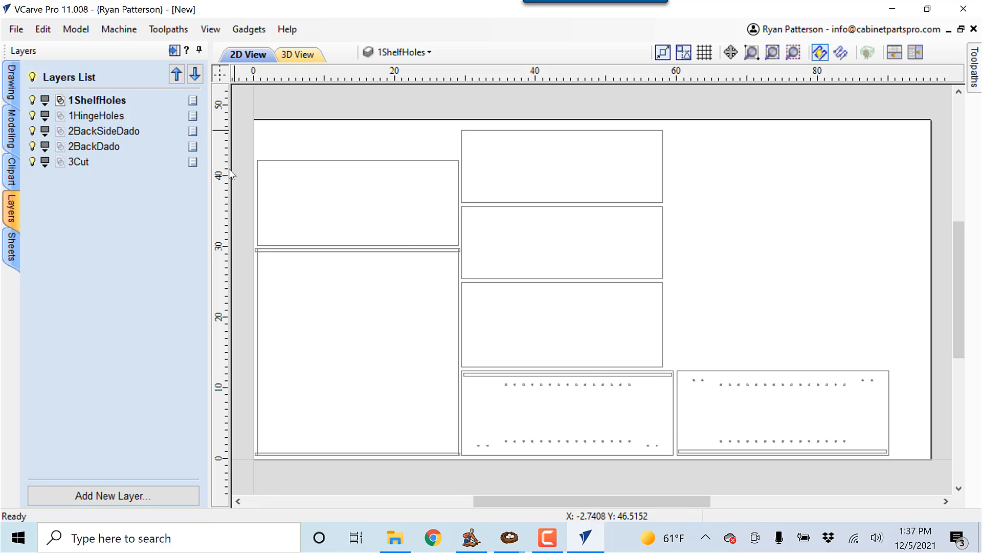
scroll(602, 392, "up", 4)
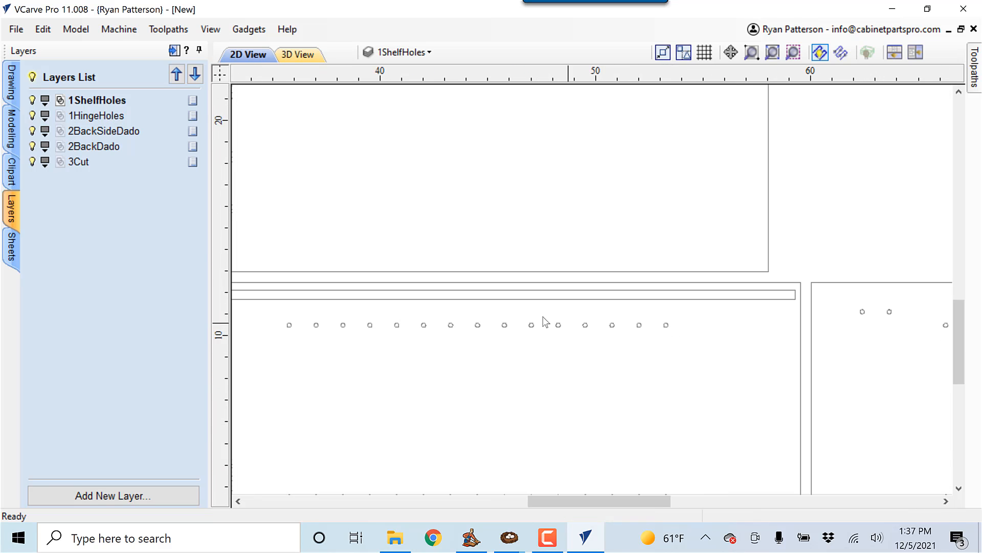
middle_click_drag(688, 429, 589, 242)
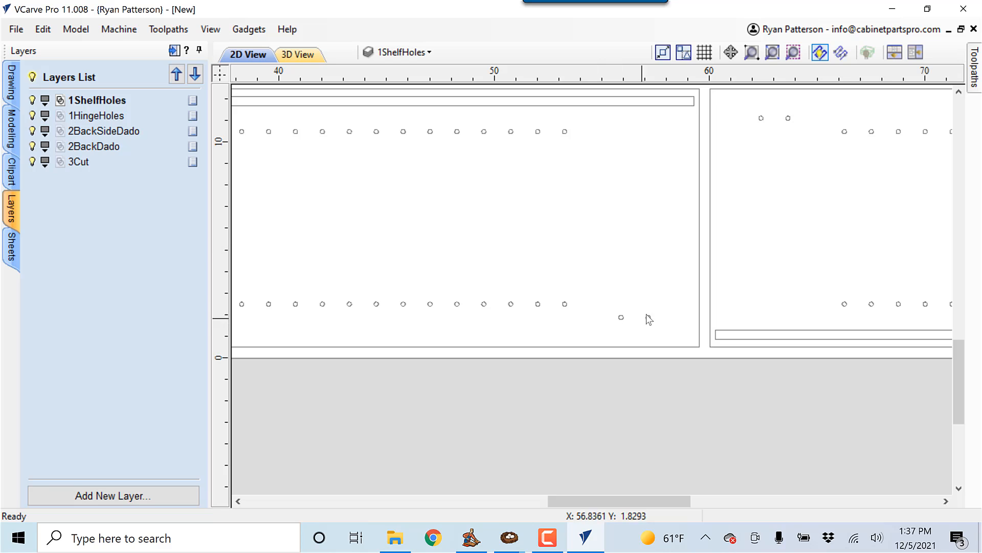
left_click(134, 132)
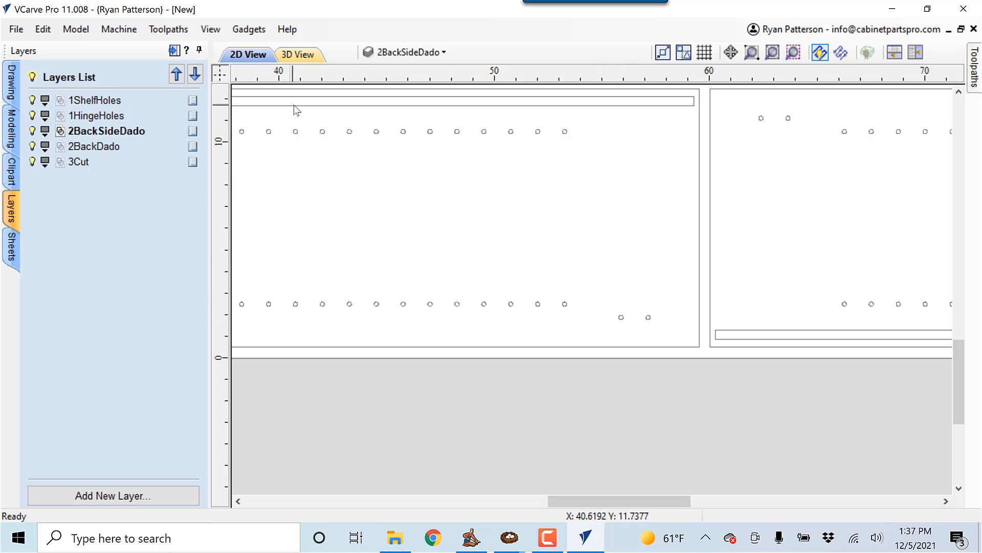
left_click(404, 104)
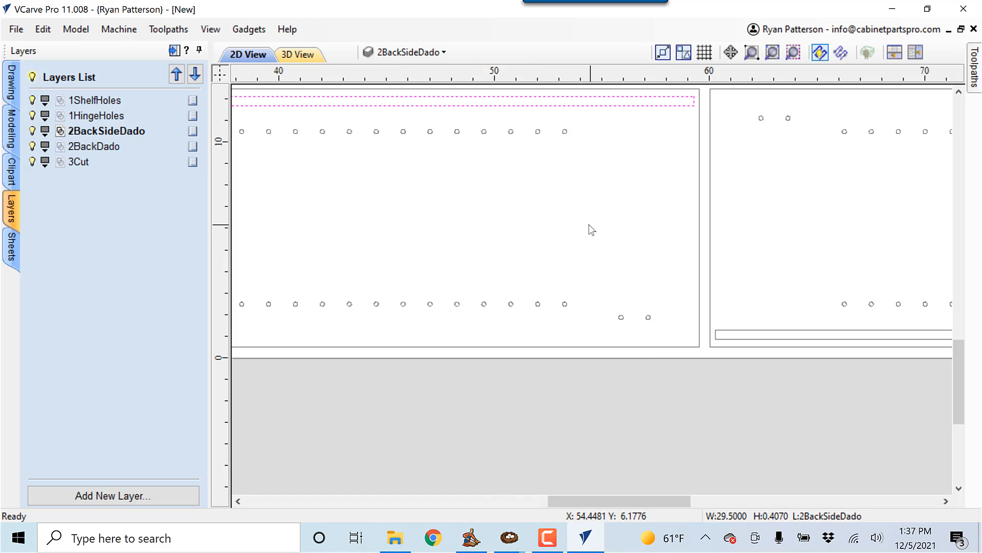
scroll(592, 230, "down", 4)
left_click(96, 148)
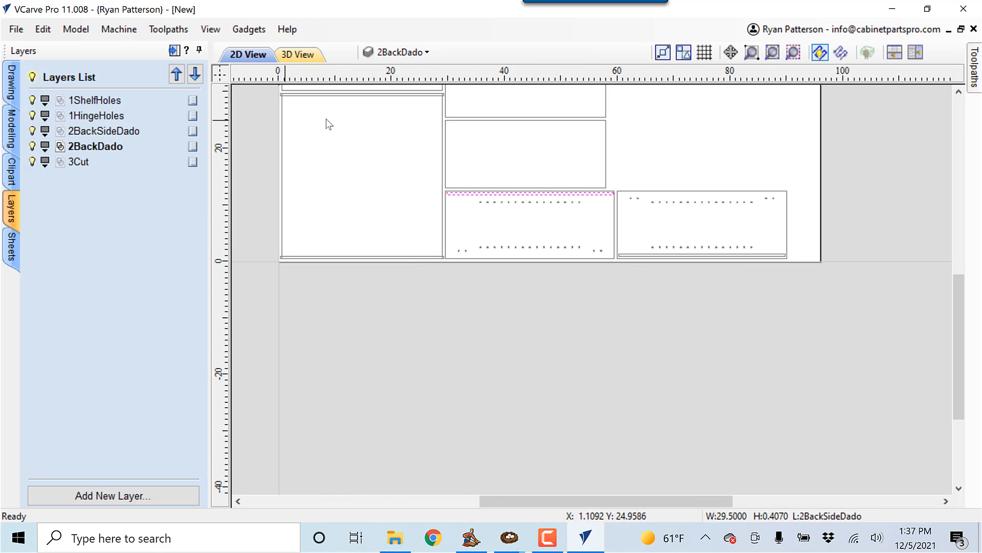
scroll(423, 100, "up", 3)
left_click(443, 95)
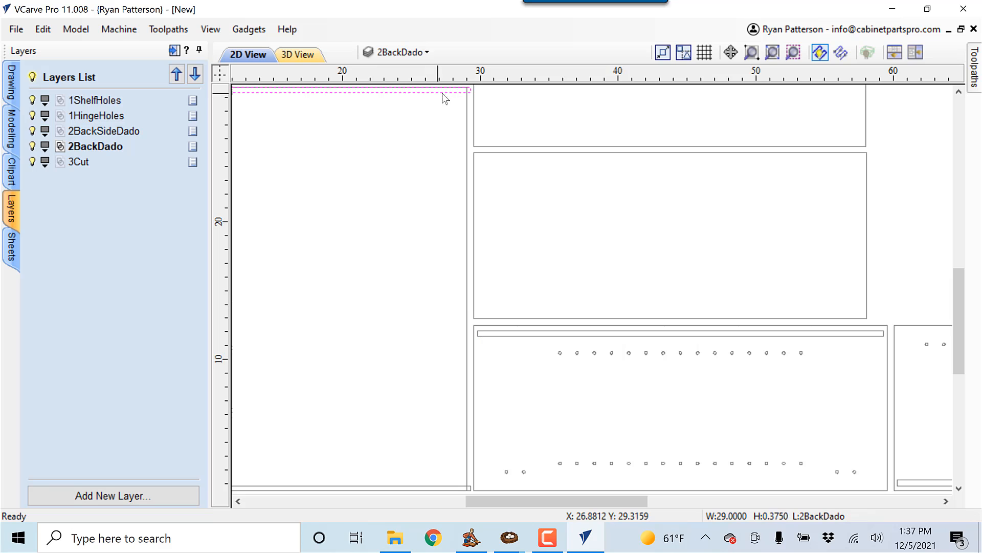
scroll(413, 188, "down", 3)
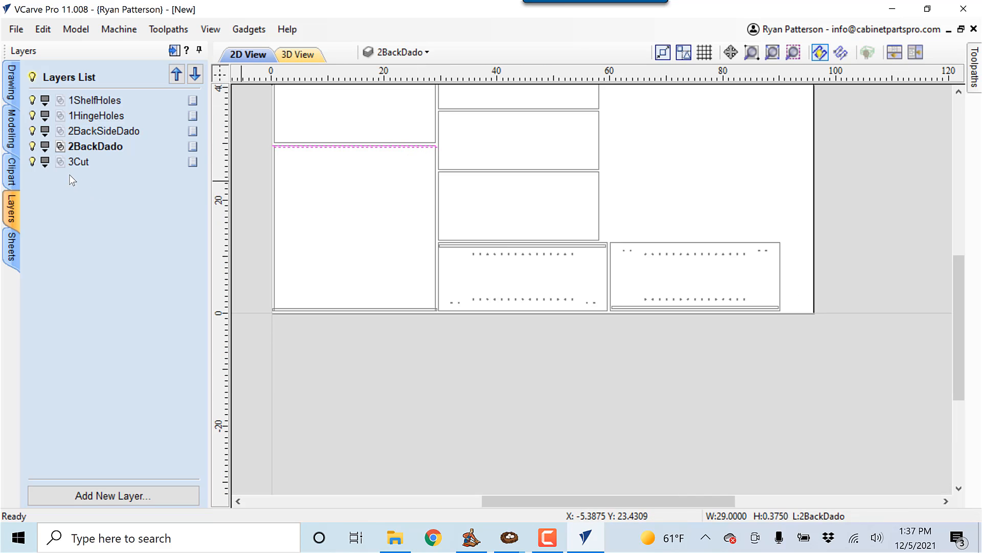
left_click(77, 163)
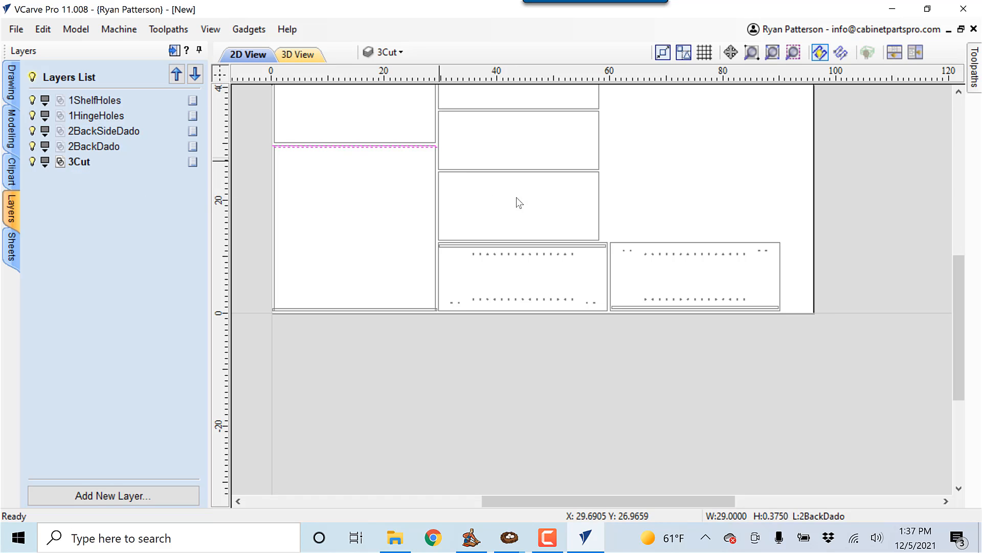
middle_click_drag(673, 187, 671, 272)
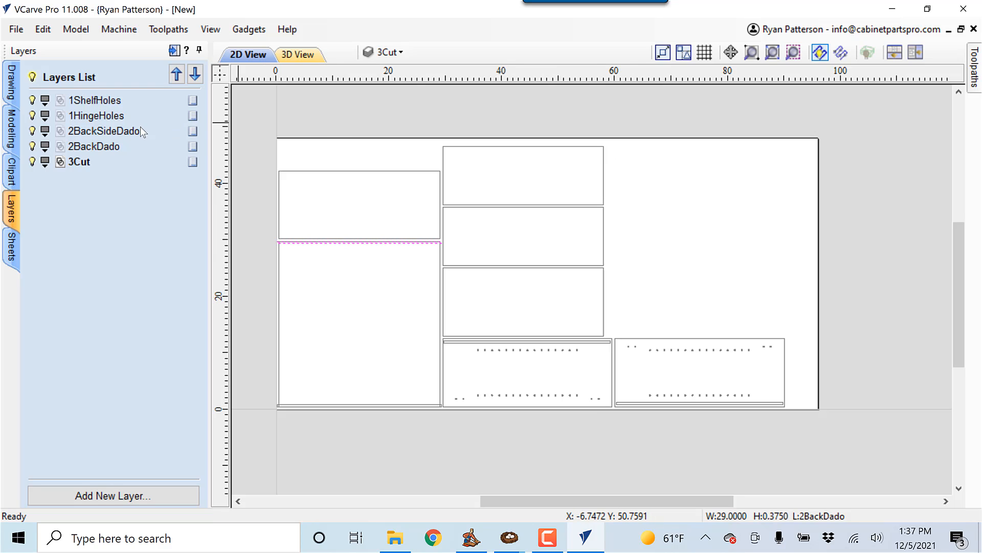
- Make 1ShelfHoles the active layer, deselect all vectors and keep the toolpath operations permanently open
left_click(96, 100)
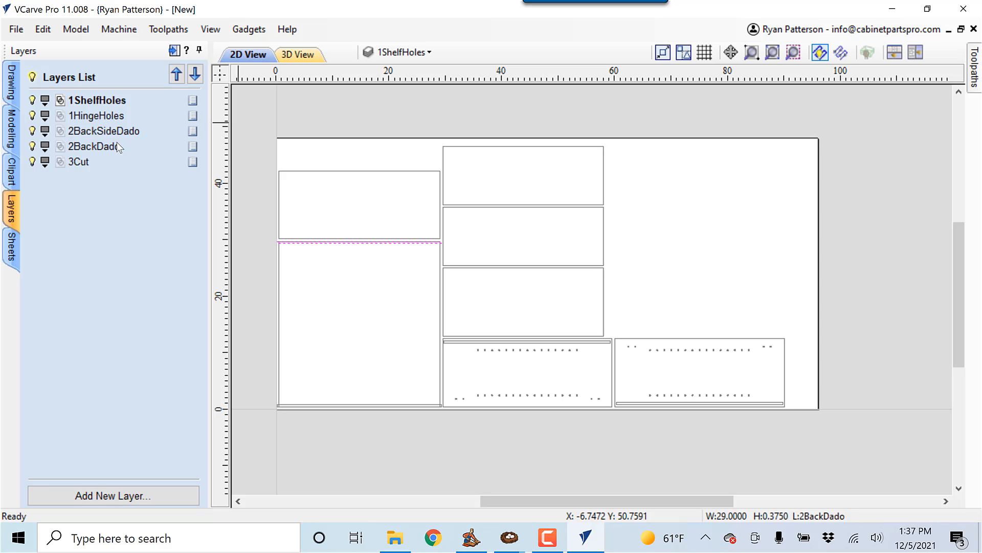
left_click(330, 117)
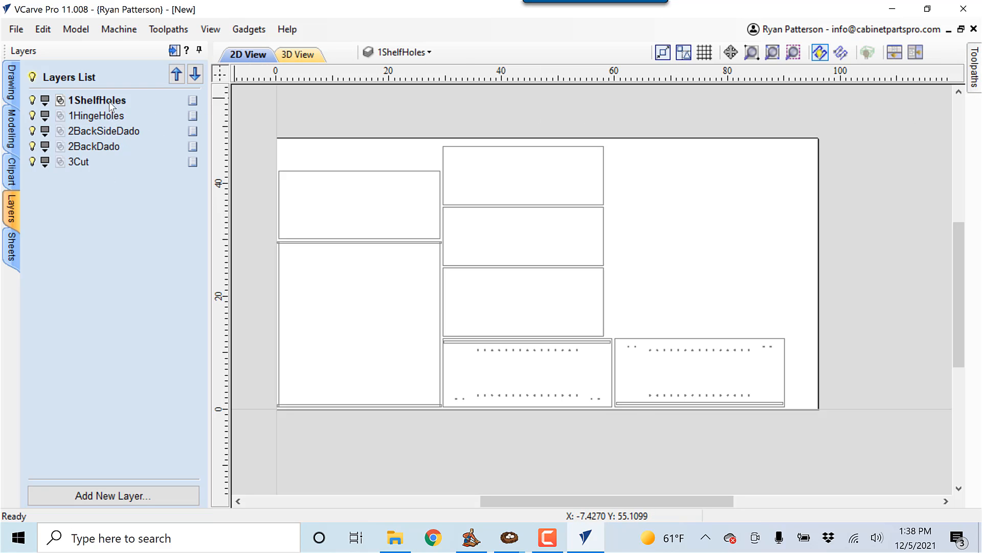
left_click(974, 77)
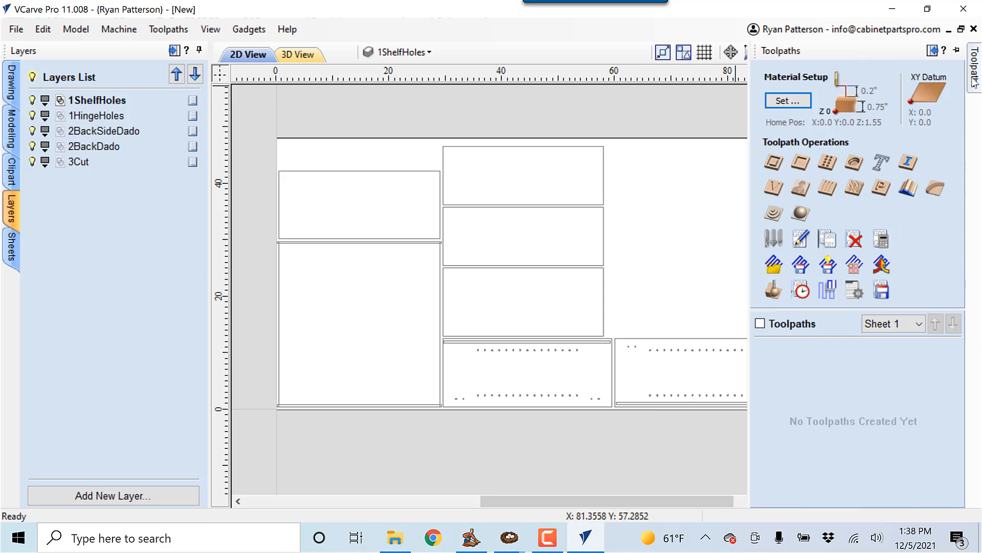
left_click(956, 51)
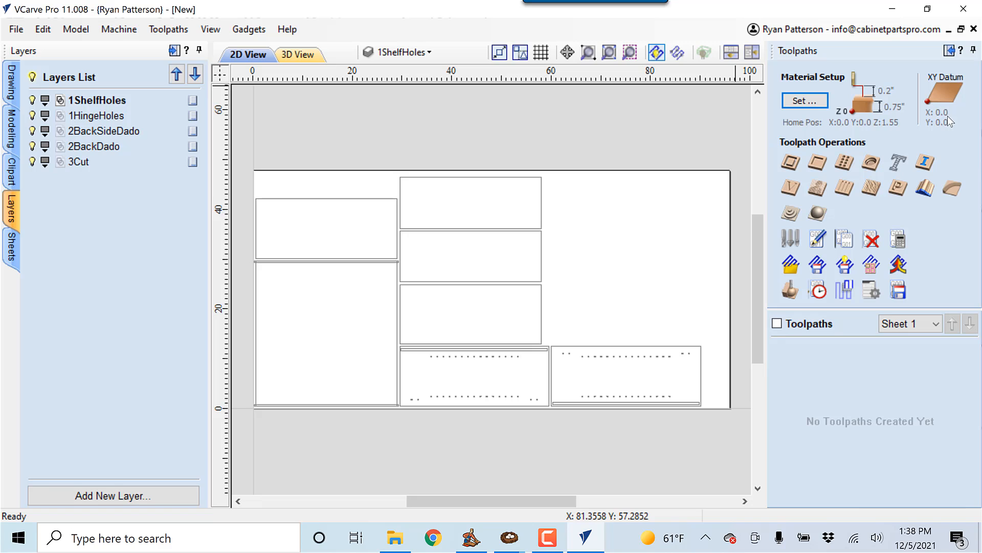
- Start a drilling toolpath and set its cut depth to 0 inches
left_click(845, 164)
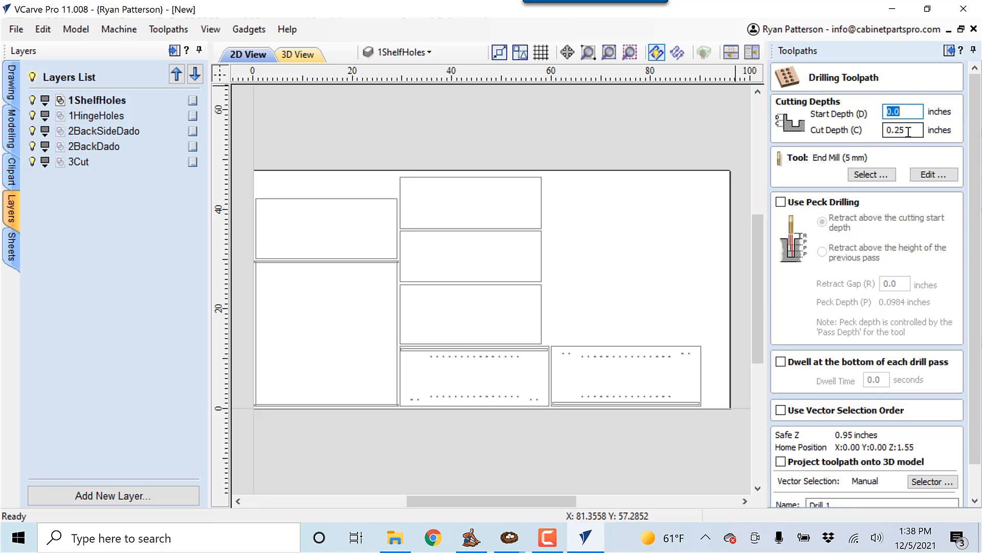
left_click_drag(909, 132, 890, 133)
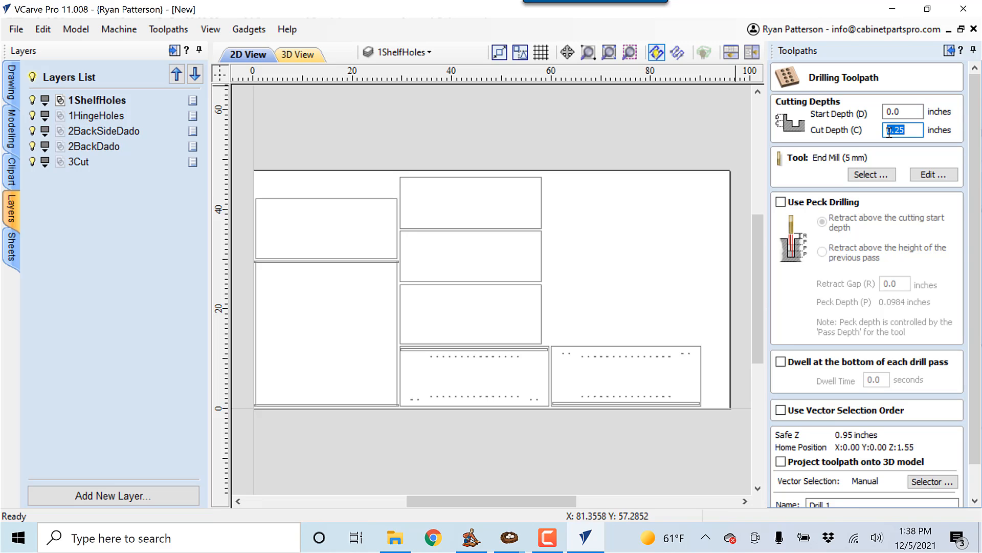
type("0")
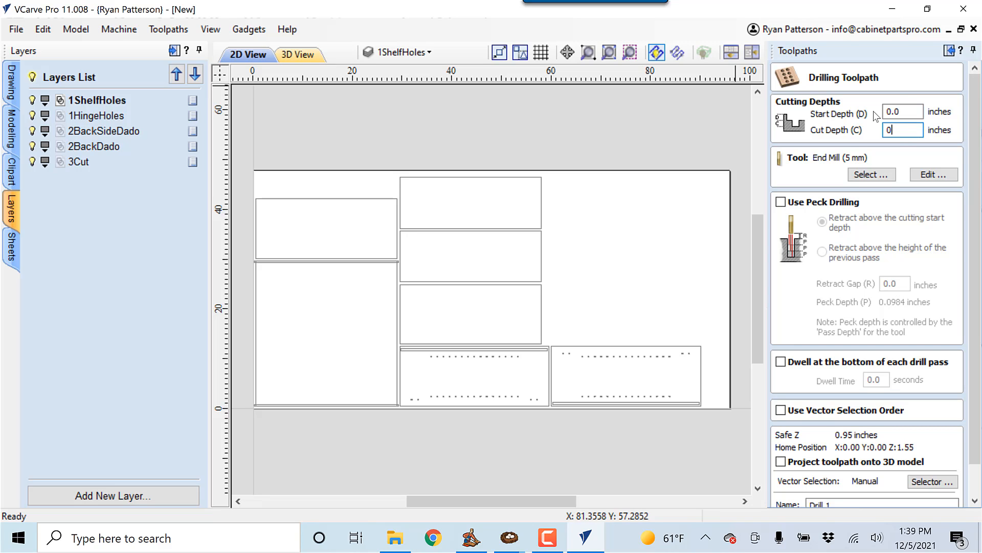
- Limit the toolpath's vector selection to all closed vectors on the 1ShelfHoles layer instead of 2BackSideDado, and associate it with the toolpath
left_click(946, 483)
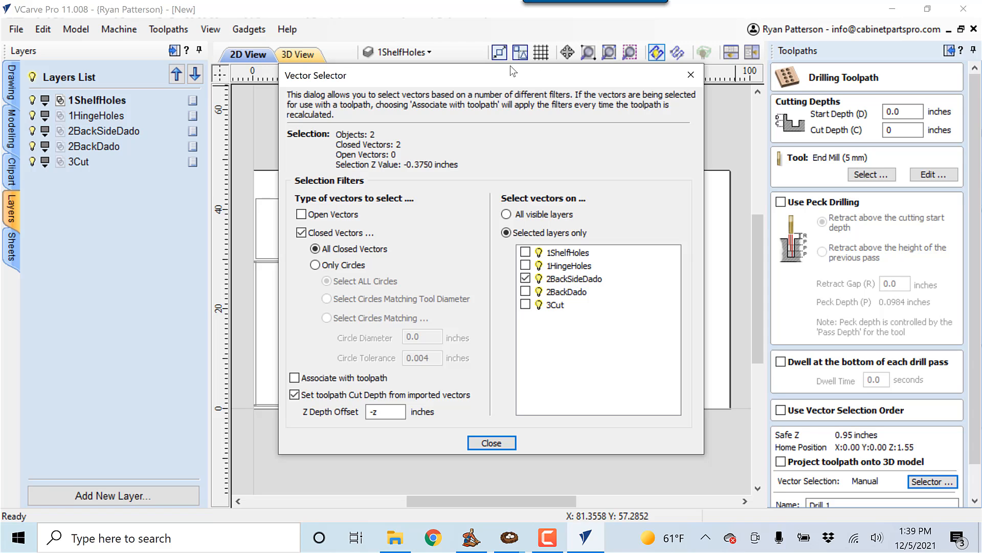
left_click_drag(510, 69, 795, 68)
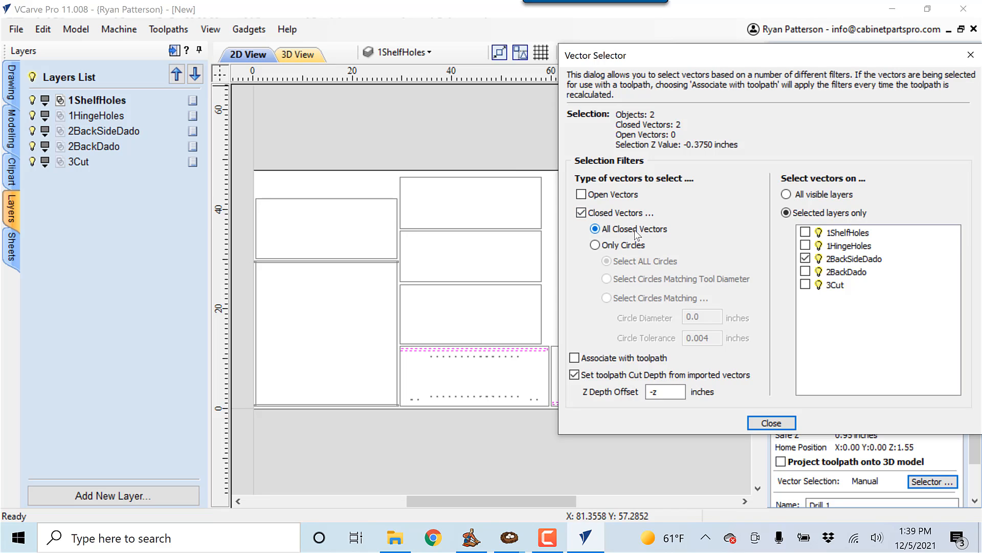
left_click(805, 257)
left_click(806, 233)
left_click(590, 378)
left_click(588, 377)
- Set the vector selection's Z depth offset to 0.0 inches, with the cut depth taken from the imported vectors, and apply it
double_click(648, 391)
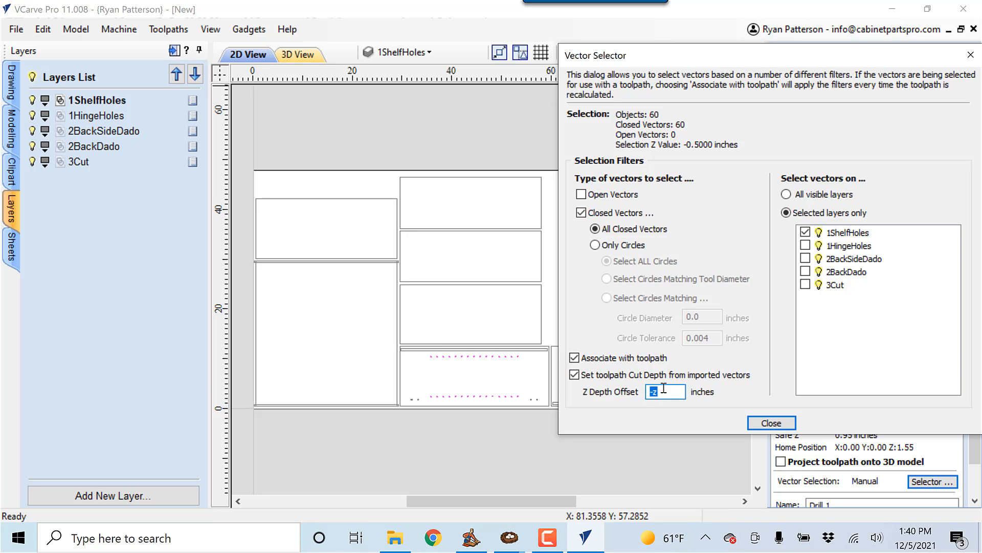
key("BackSpace")
left_click(771, 423)
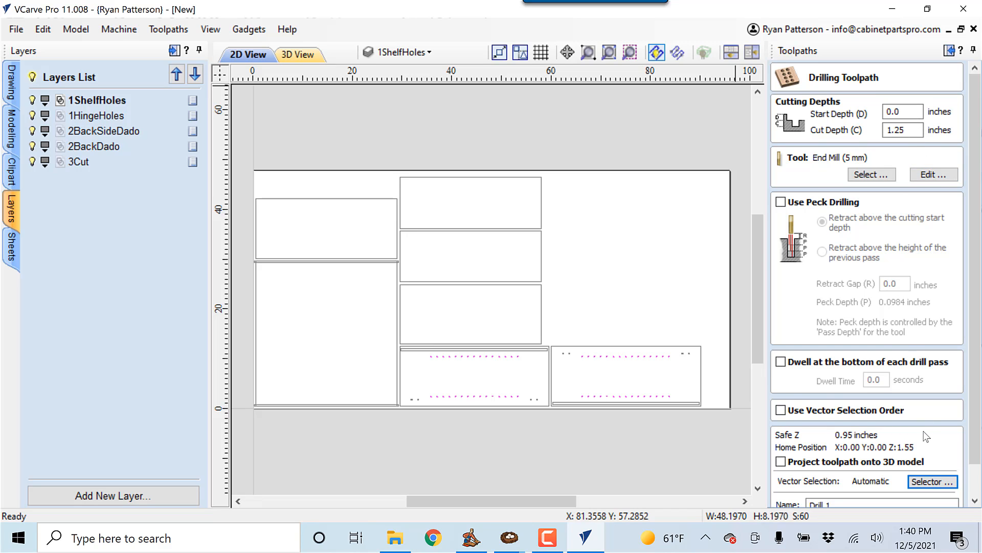
left_click(929, 482)
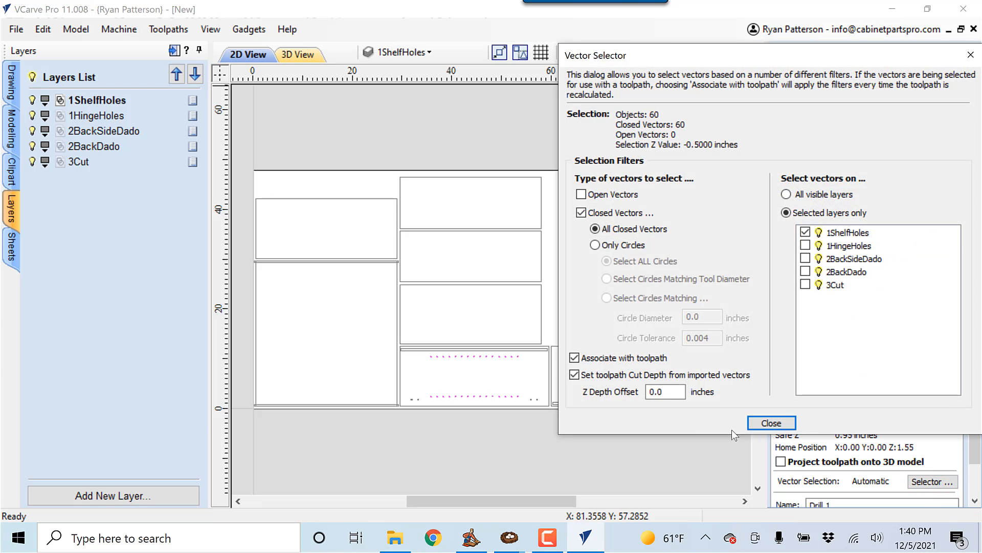
left_click_drag(668, 394, 644, 395)
mouse_move(652, 394)
left_click(764, 422)
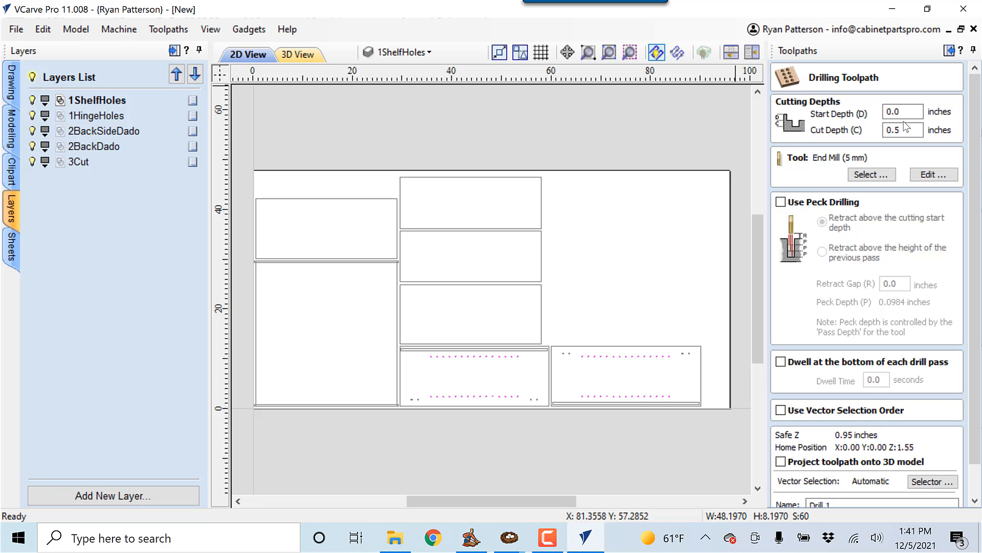
- Choose the metric End Mill (5 mm), tool number 2, from the tool database for the drilling toolpath
left_click(872, 174)
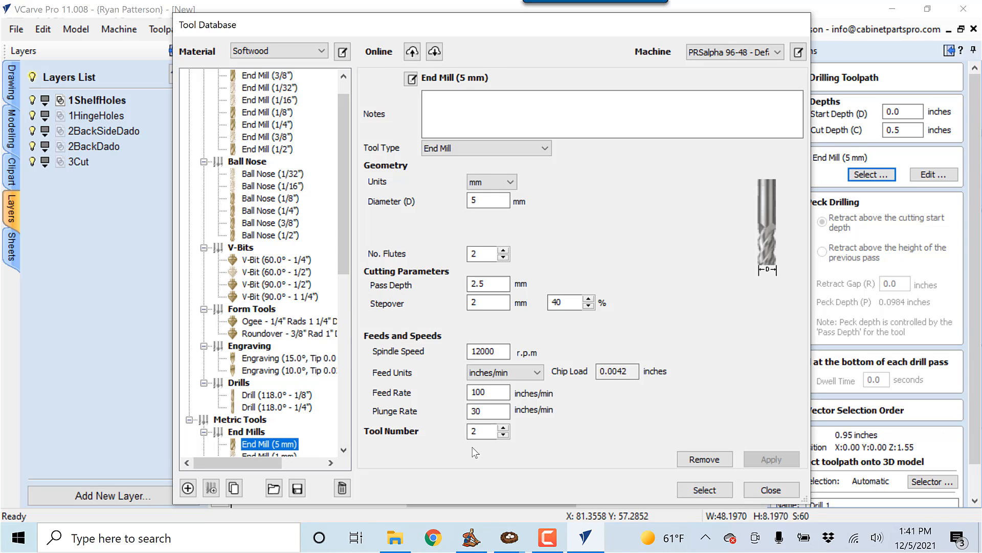
left_click(484, 433)
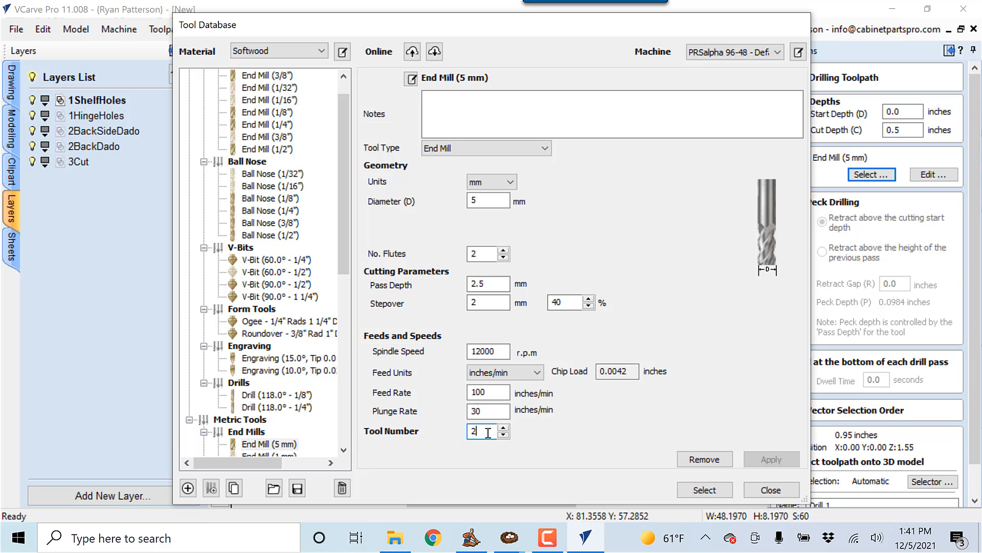
left_click(708, 489)
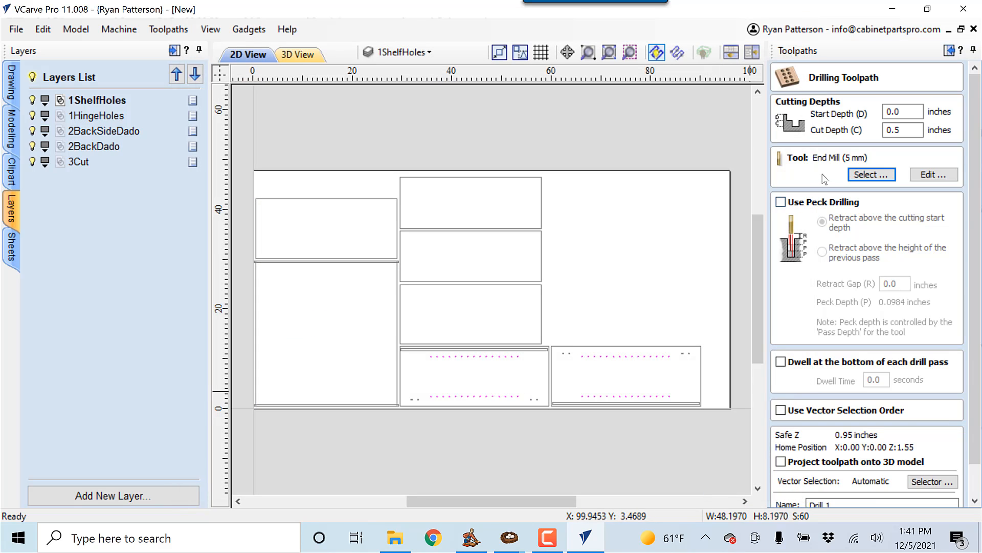
- Name the drilling toolpath 1ShelfHoles by copying the layer's name, calculate it and close the toolpath preview
scroll(973, 219, "down", 1)
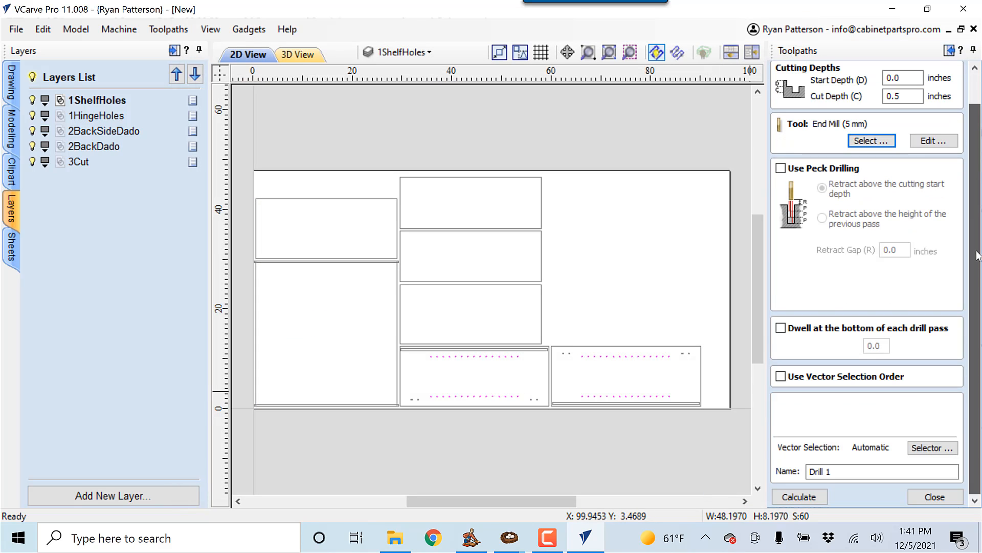
left_click_drag(844, 469, 777, 472)
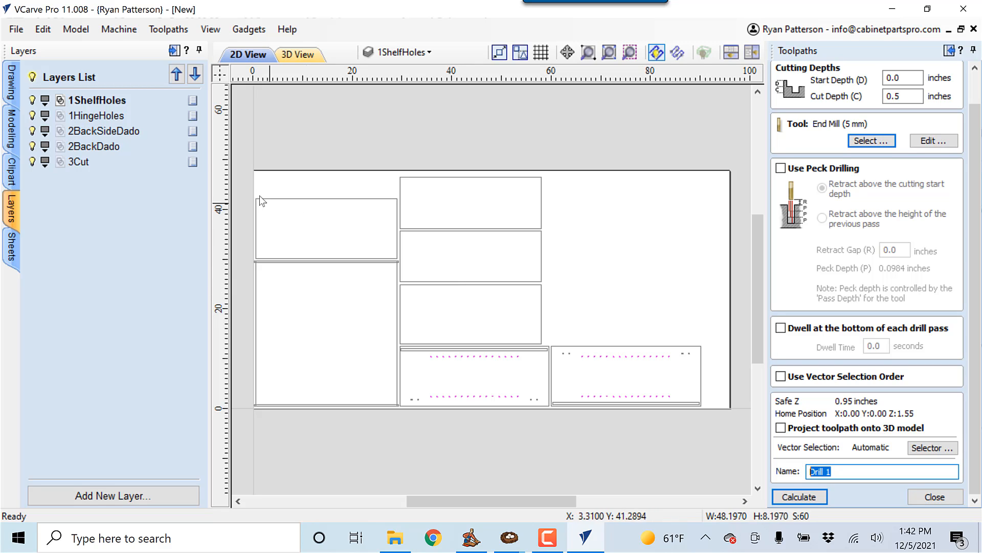
right_click(85, 98)
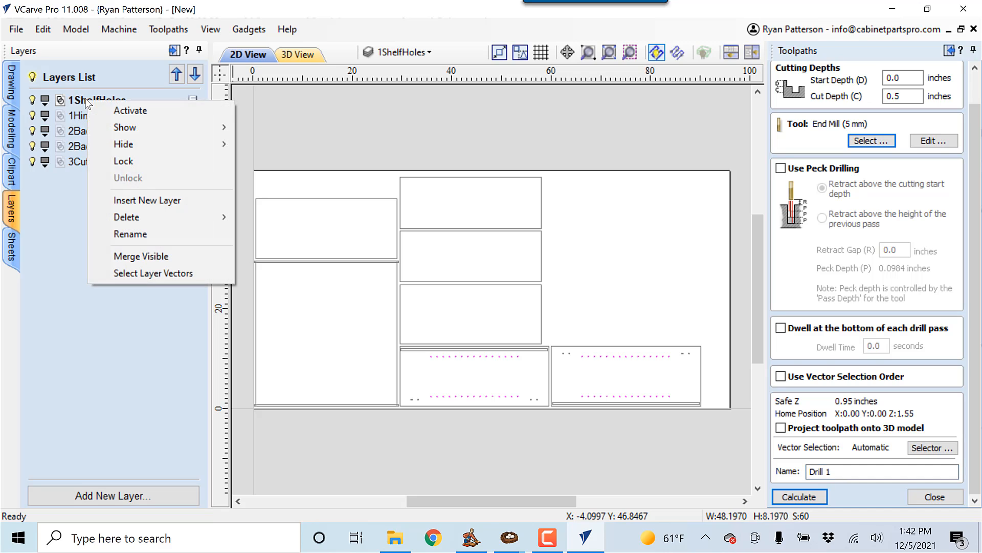
left_click(140, 233)
key("ctrl+c")
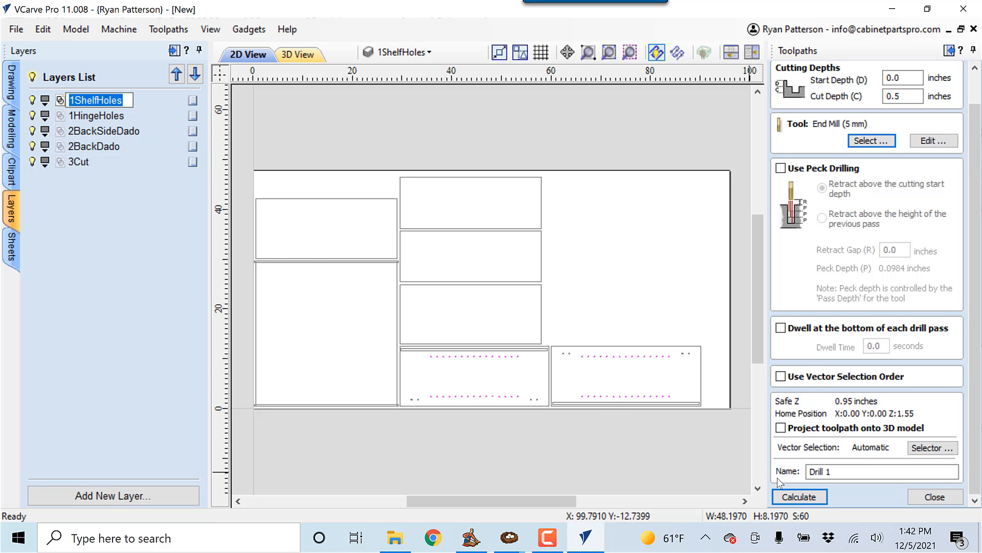
left_click_drag(834, 471, 802, 478)
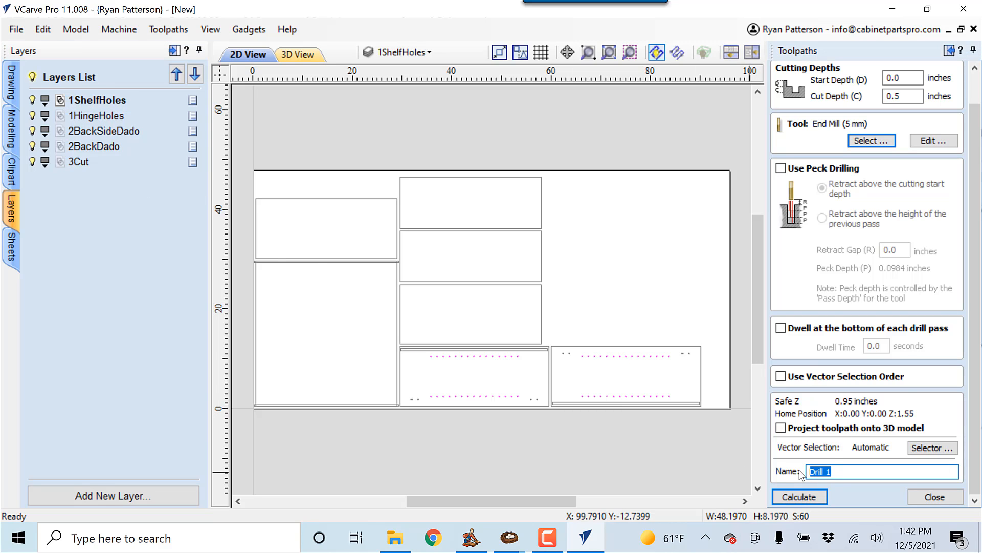
key("ctrl+v")
left_click(816, 497)
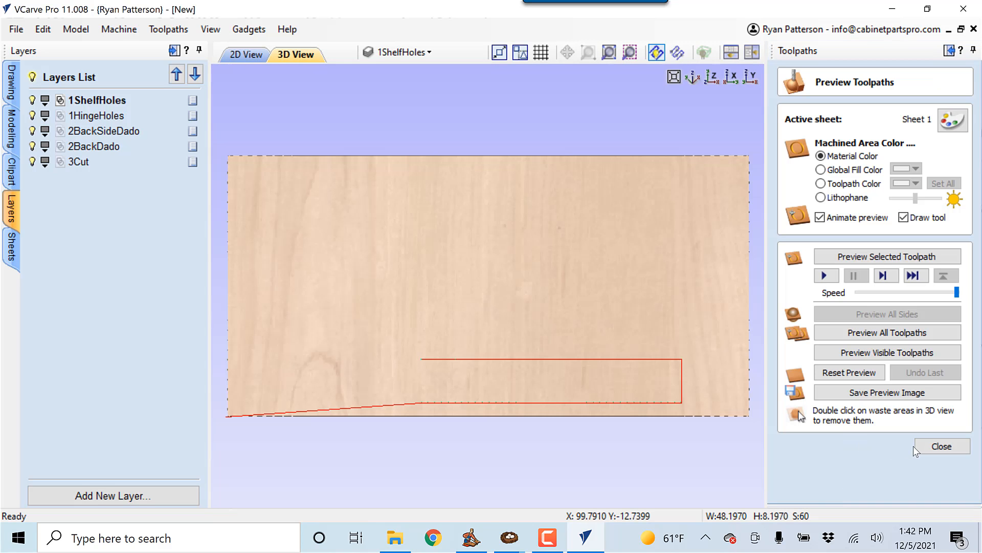
left_click(927, 449)
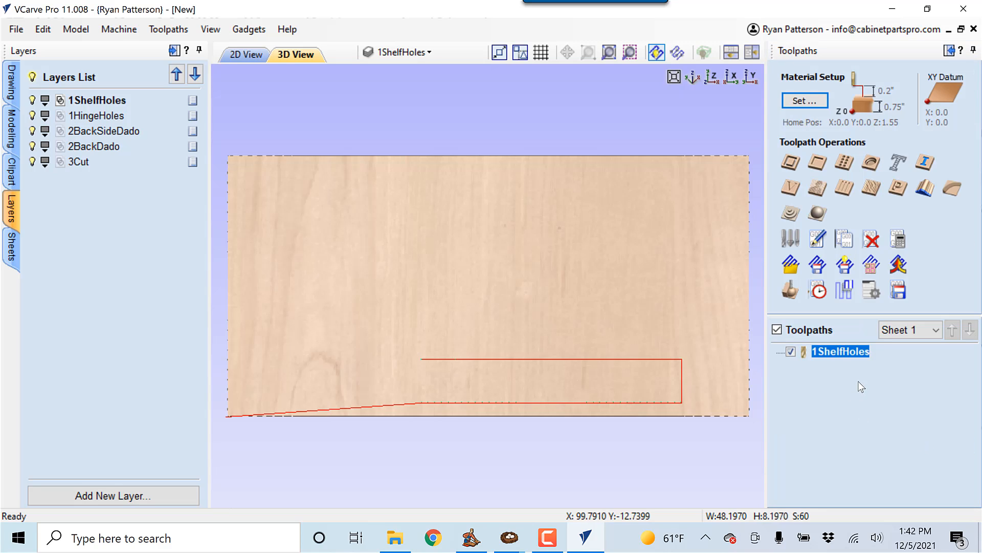
- Start a drilling toolpath with 1HingeHoles as active layer, limiting its associated vector selection to closed vectors on 1HingeHoles instead of 1ShelfHoles
left_click(105, 117)
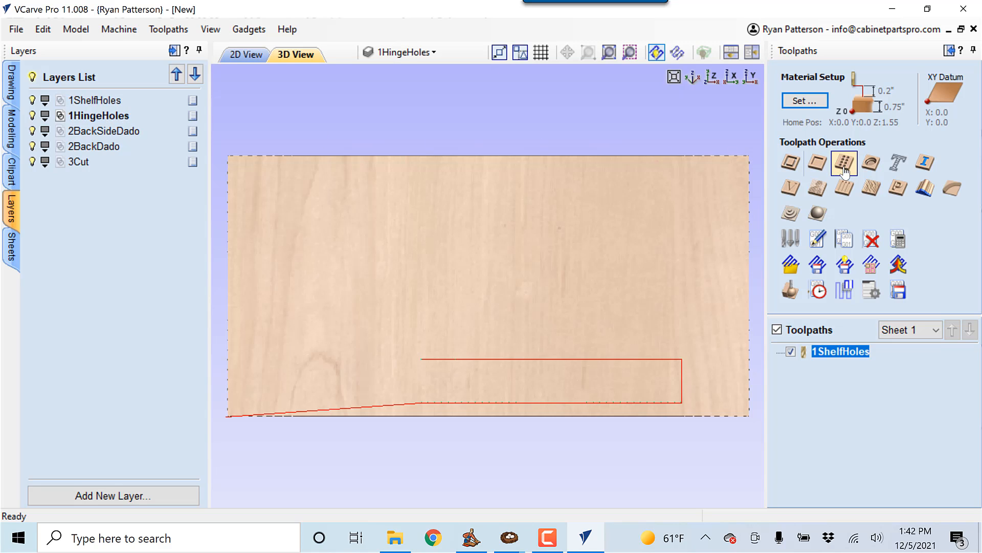
left_click(245, 55)
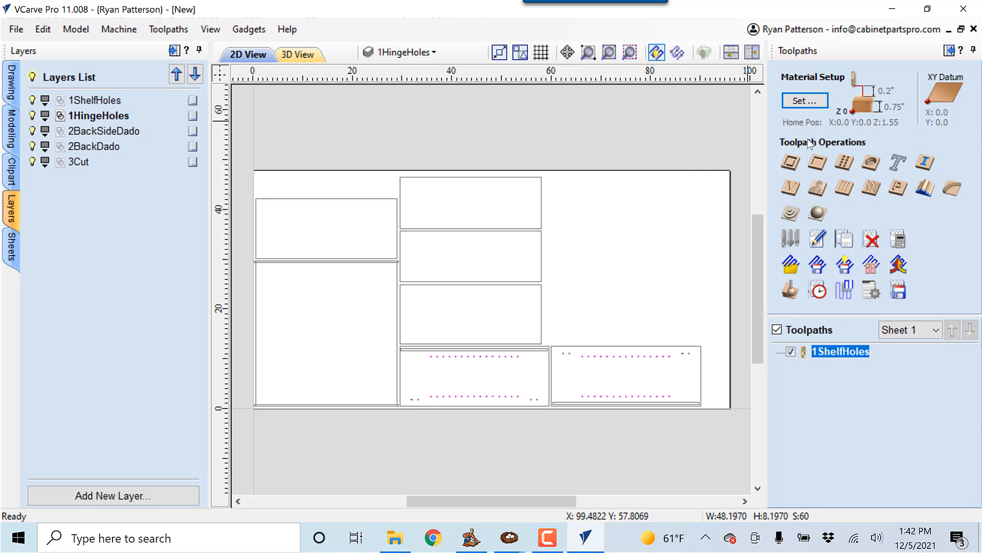
left_click(844, 162)
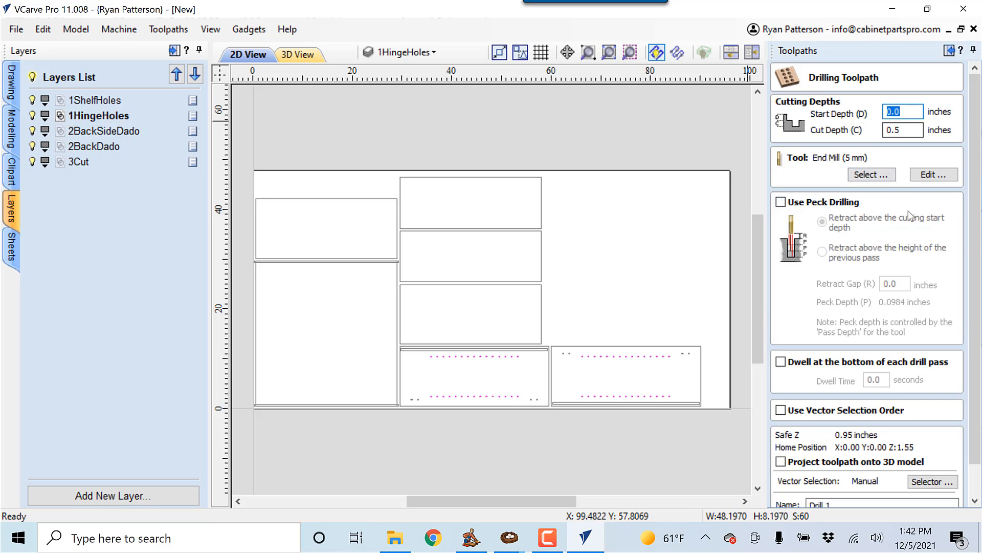
scroll(966, 358, "down", 2)
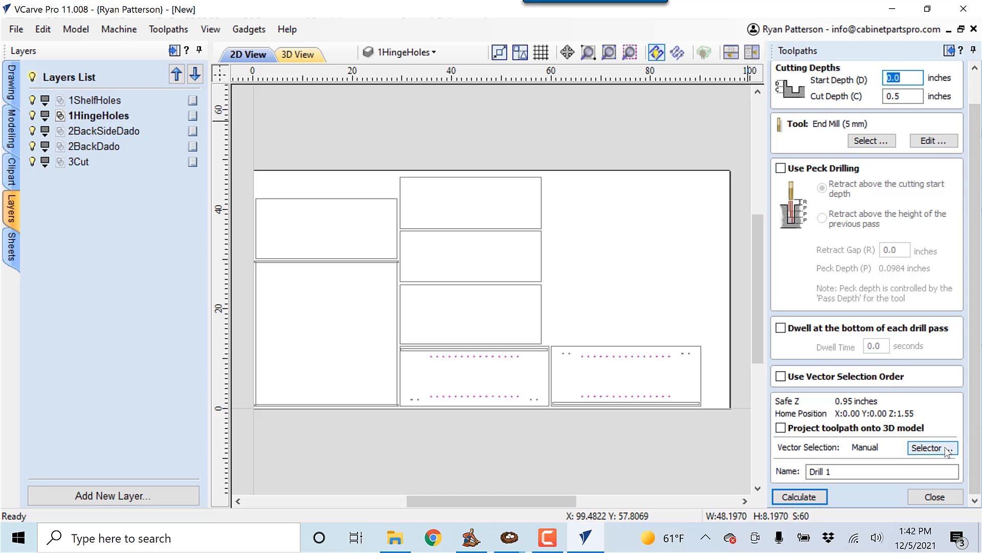
left_click(932, 447)
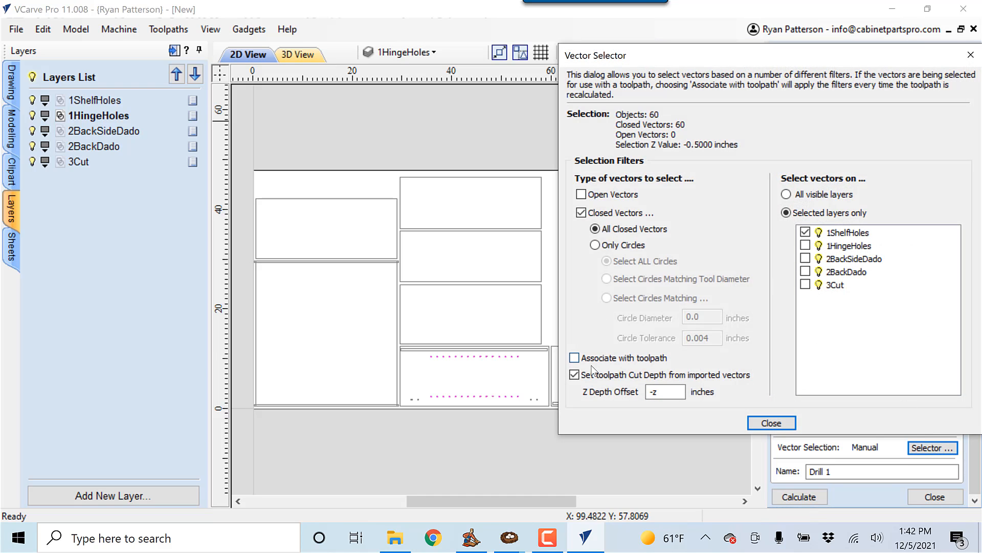
left_click(591, 359)
left_click(806, 233)
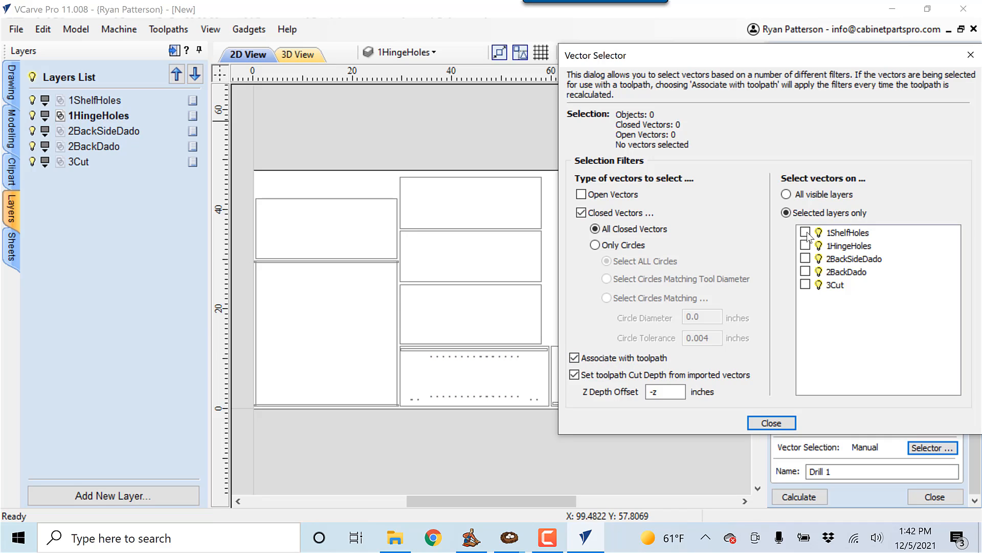
left_click(807, 245)
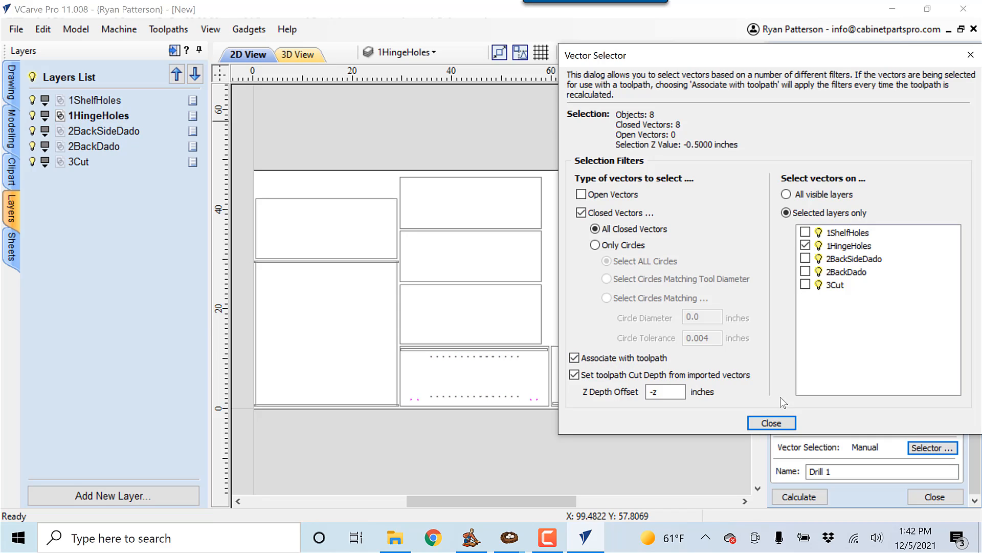
left_click(773, 423)
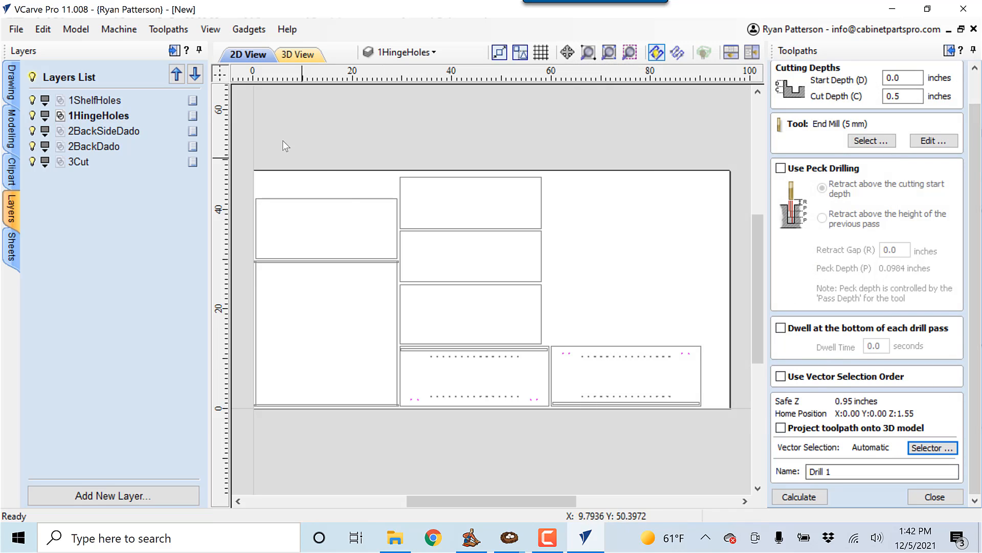
right_click(99, 118)
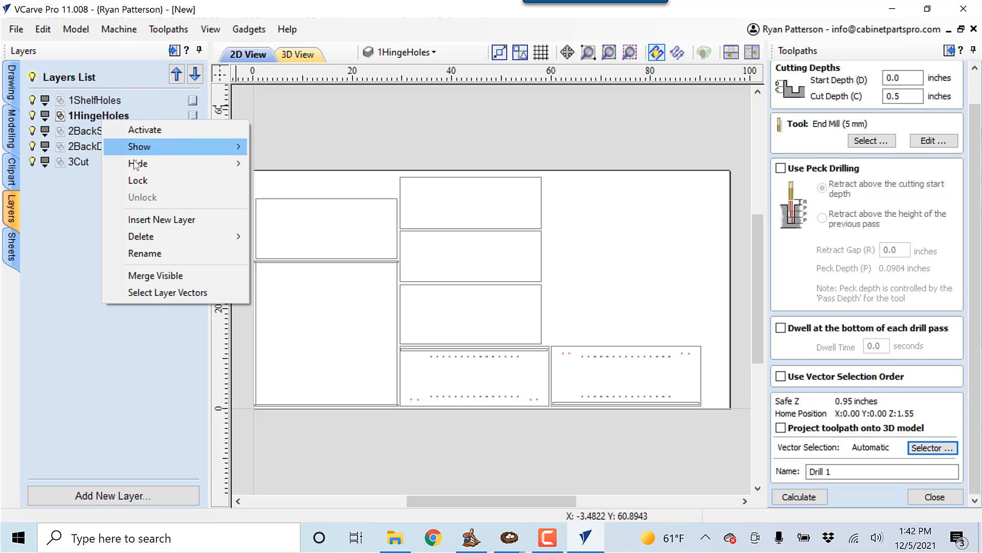
left_click(156, 253)
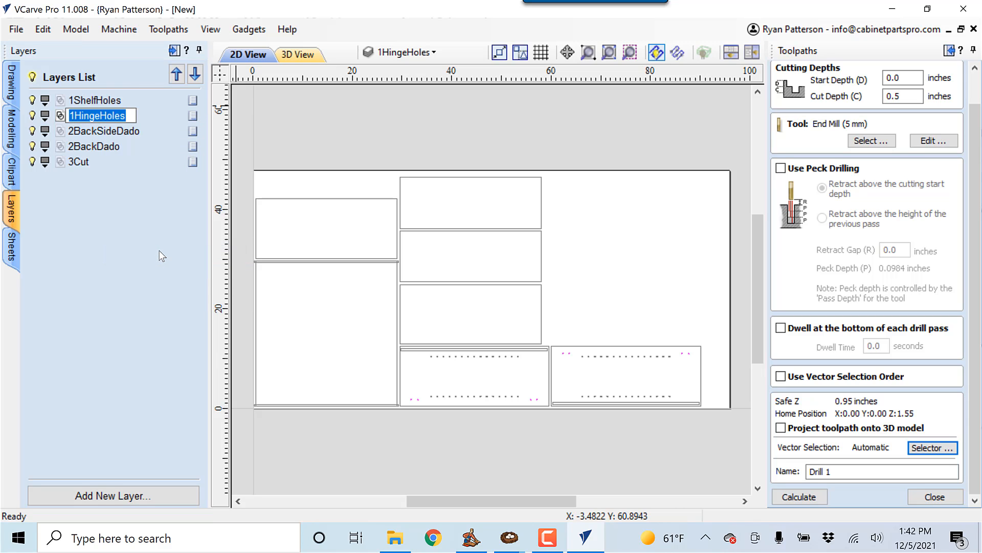
left_click(810, 471)
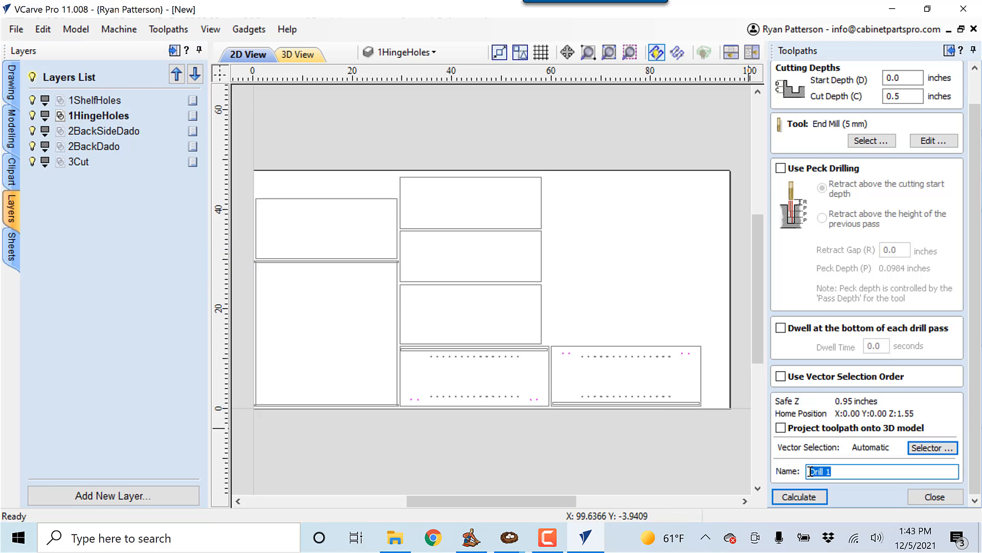
- Name the drilling toolpath 1HingeHoles by copying the layer's name, and calculate it
right_click(87, 116)
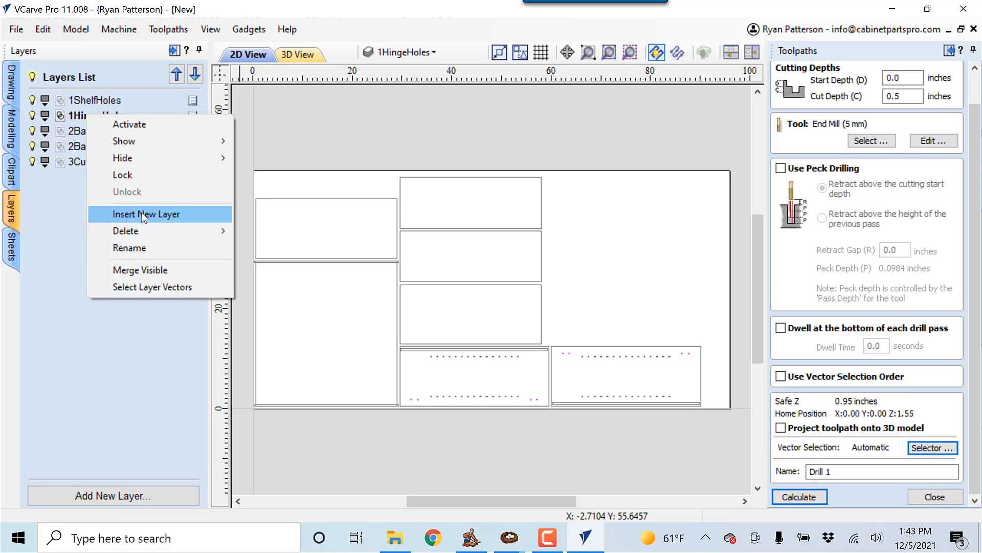
left_click(140, 248)
key("ctrl+c")
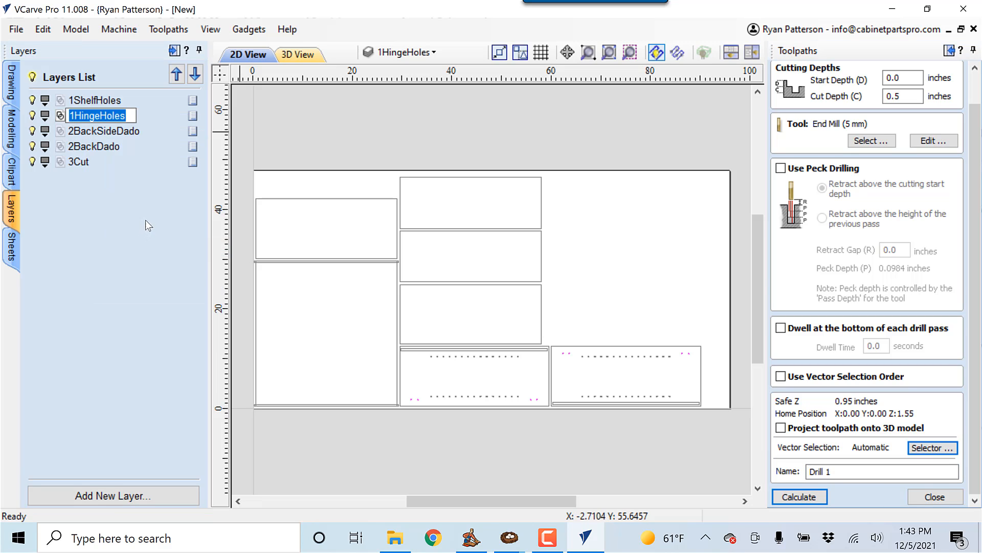
double_click(829, 471)
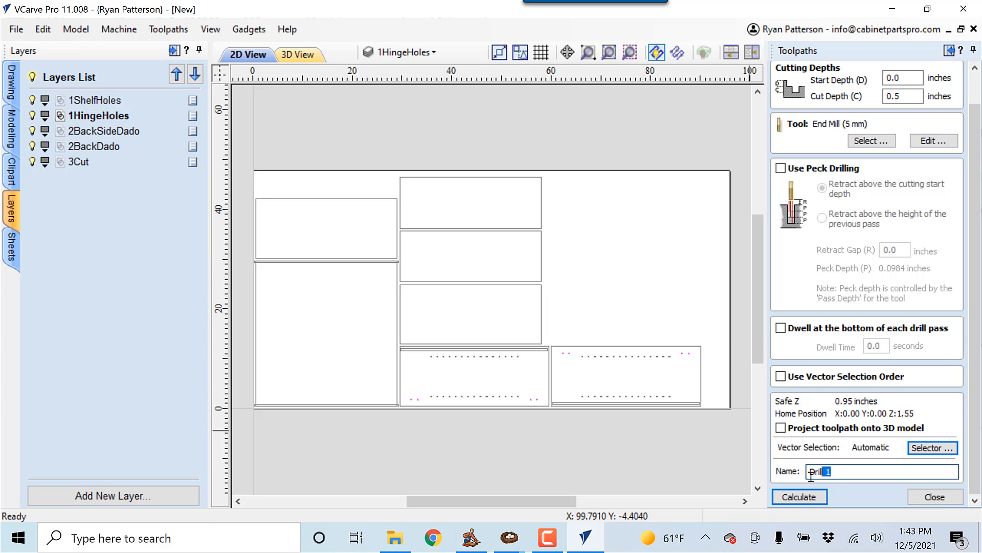
left_click_drag(811, 475, 803, 481)
key("ctrl+v")
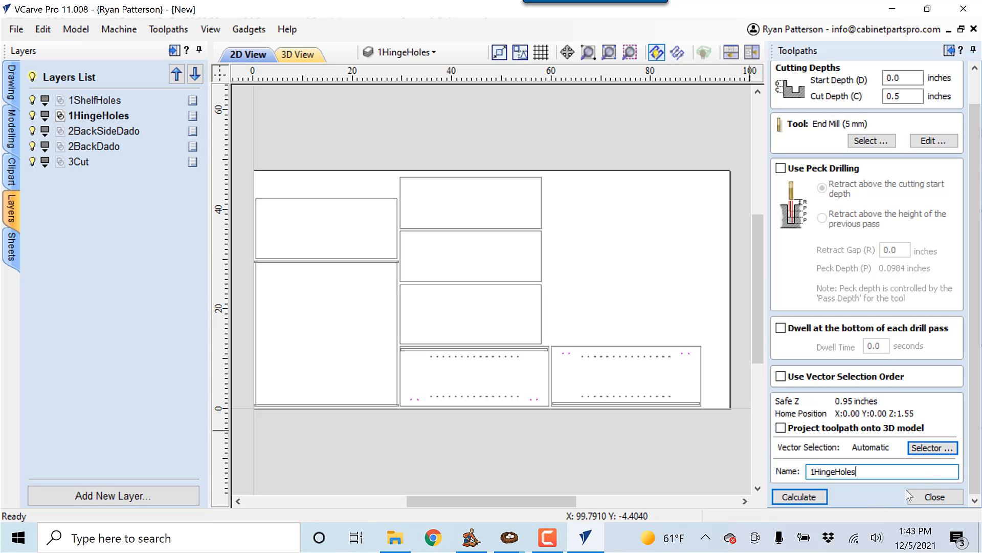
left_click(817, 496)
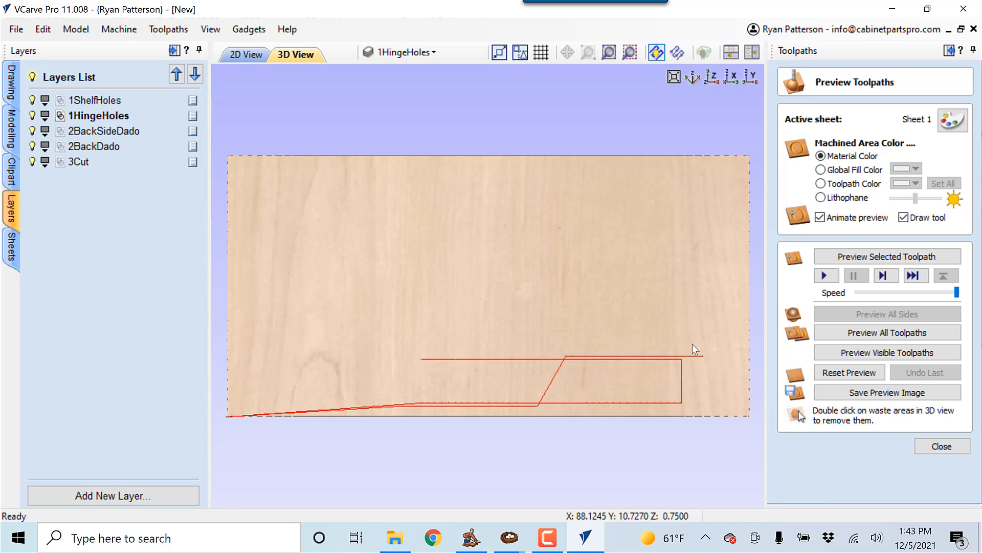
- Return to the 2D view with 2BackSideDado as the active layer and close the toolpath preview
left_click(99, 133)
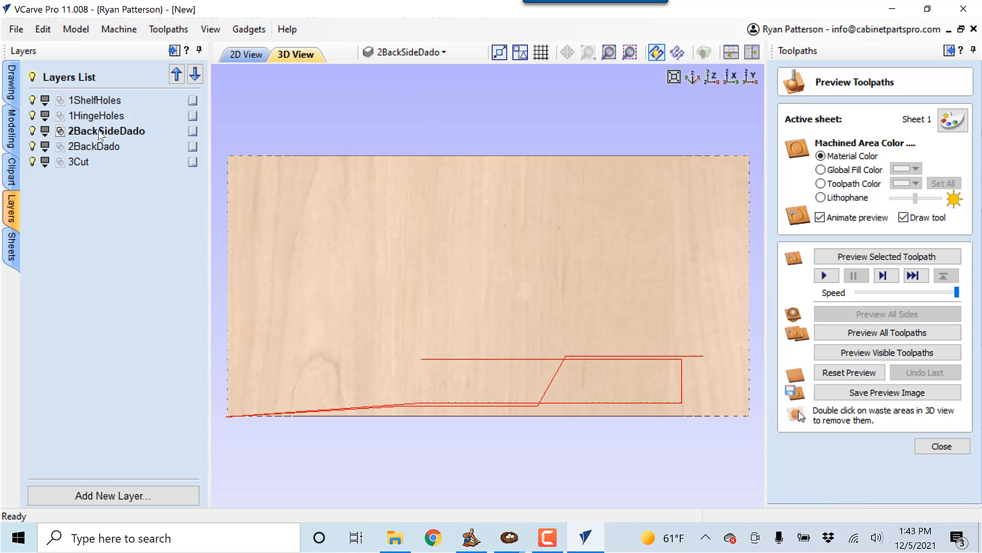
left_click(102, 150)
left_click(250, 55)
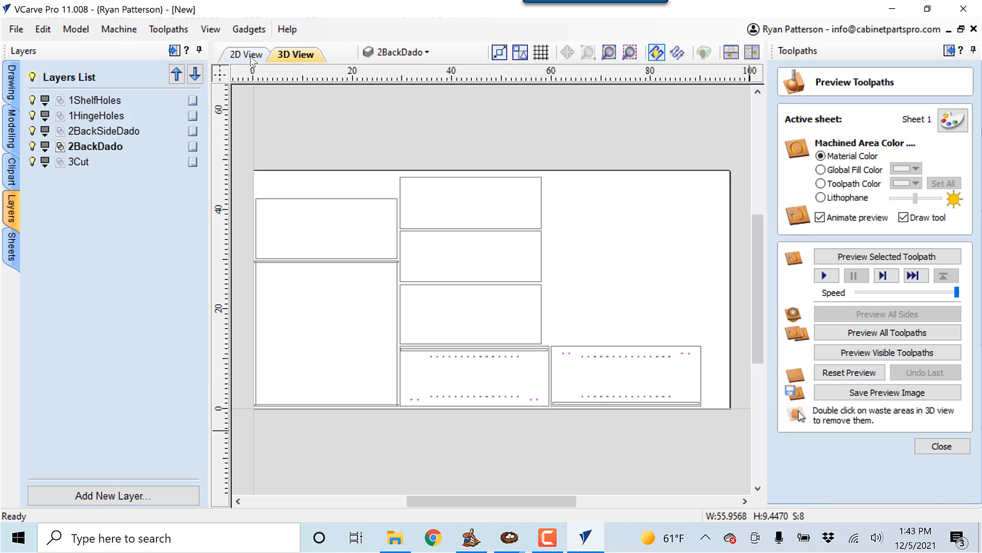
left_click(123, 132)
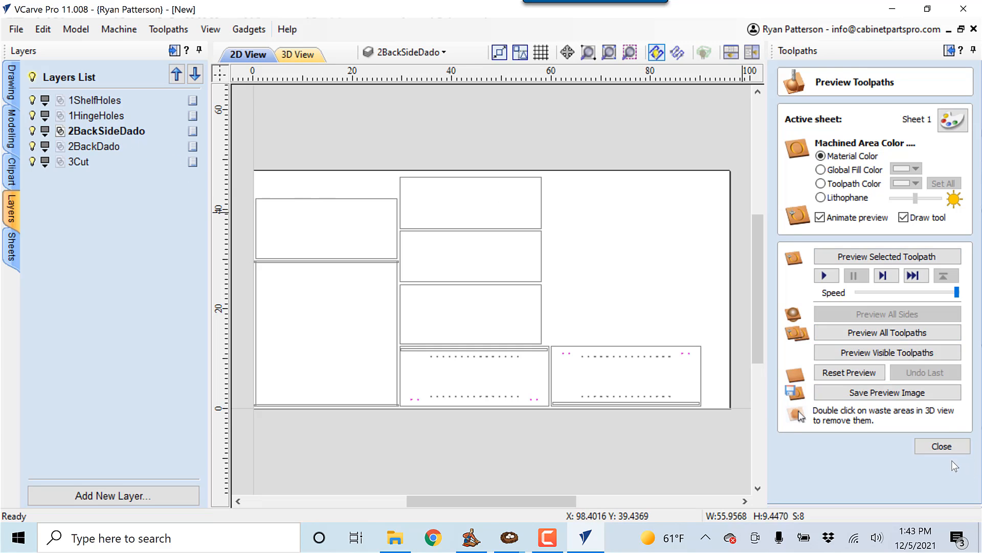
left_click(951, 447)
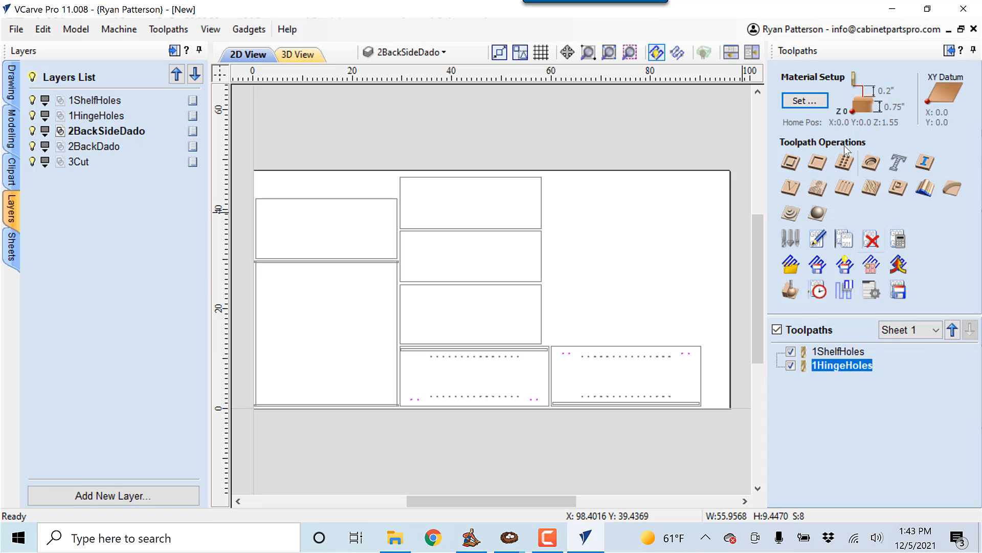
- Start a 2D profile toolpath and limit its associated vector selection to all closed vectors on the 2BackSideDado layer instead of 1HingeHoles
left_click(790, 162)
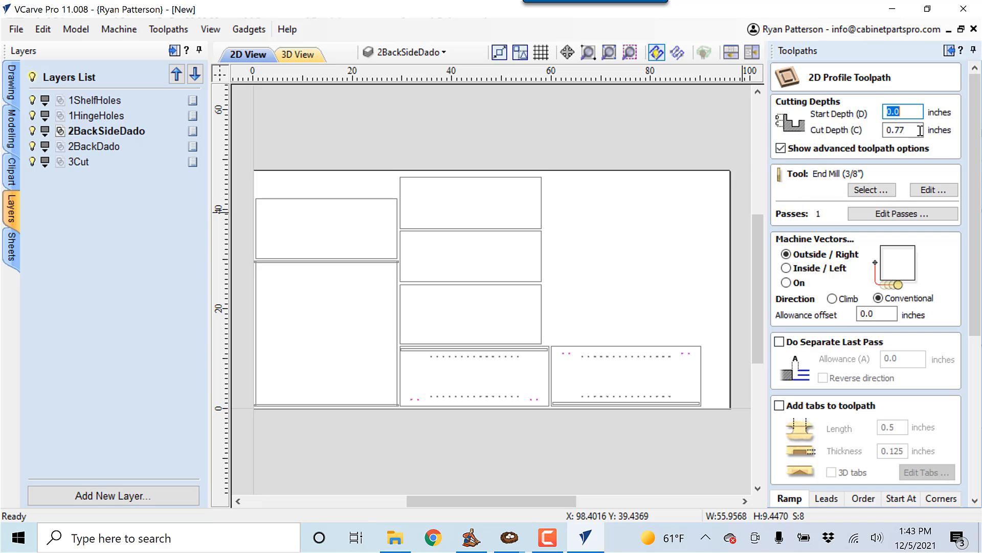
mouse_move(976, 161)
left_mouse_down()
mouse_move(981, 185)
mouse_move(978, 145)
mouse_move(981, 169)
left_mouse_up()
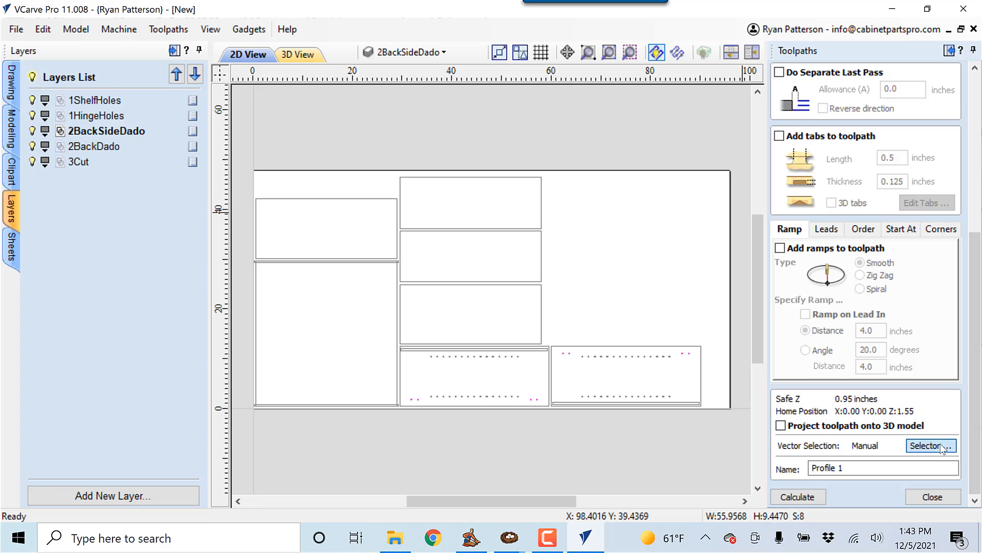
left_click(941, 446)
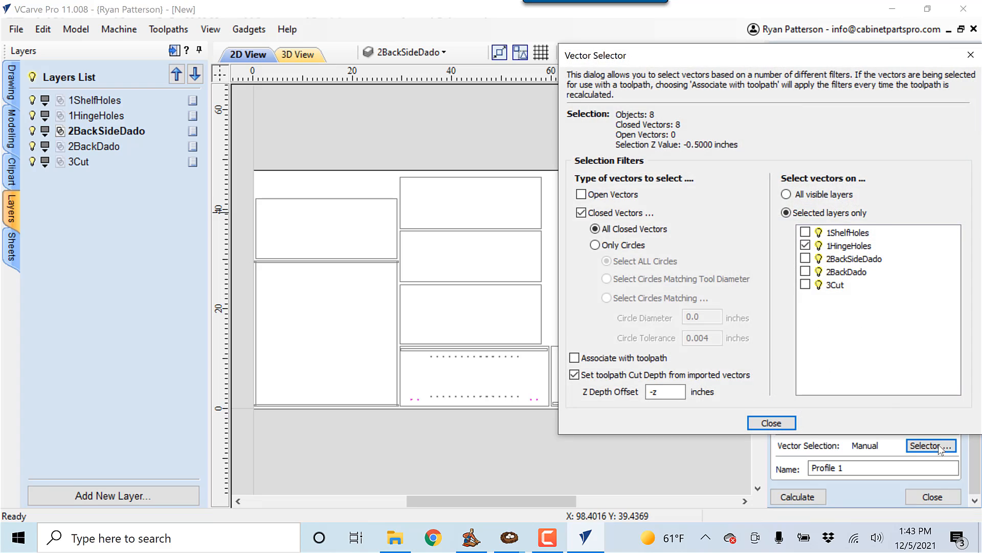
left_click(583, 359)
left_click(805, 245)
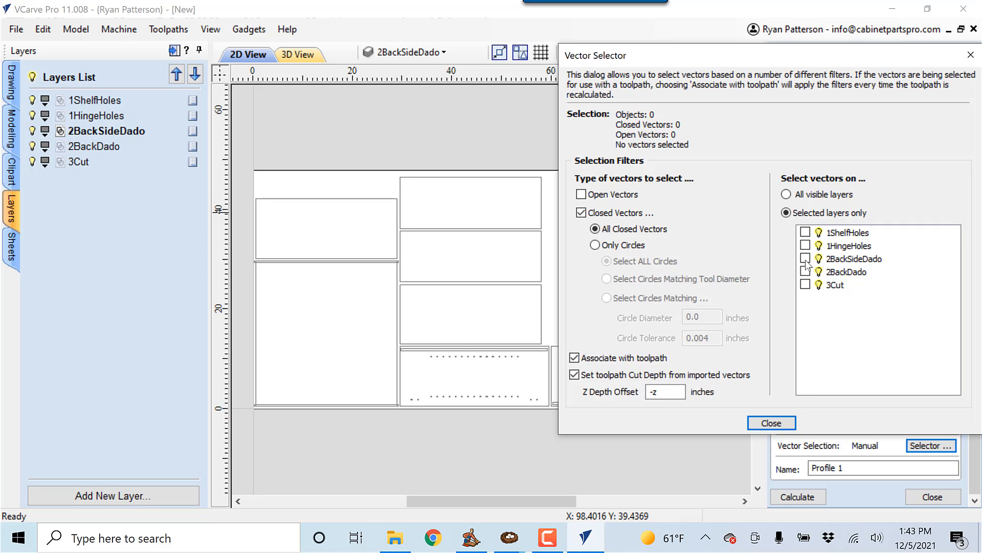
left_click(805, 258)
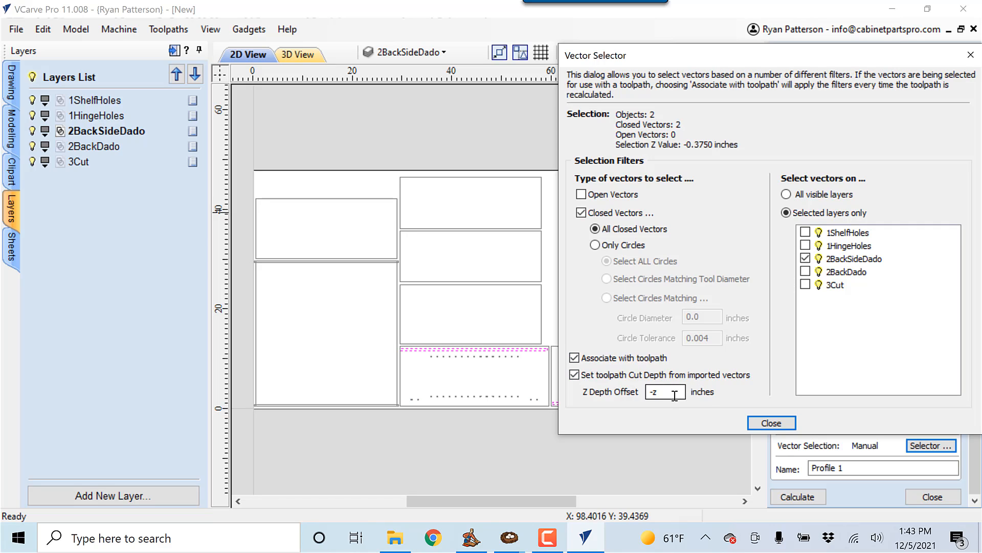
mouse_move(672, 396)
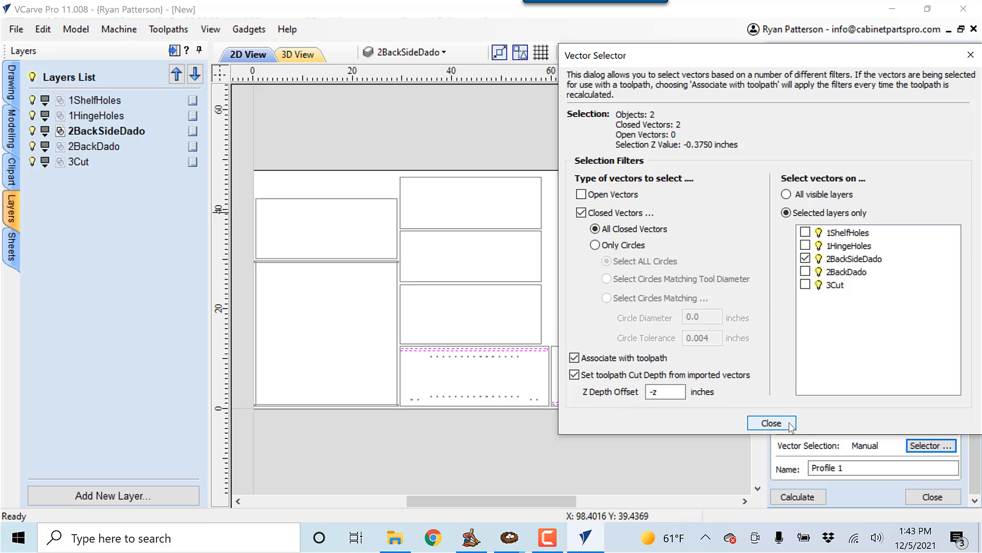
left_click(771, 423)
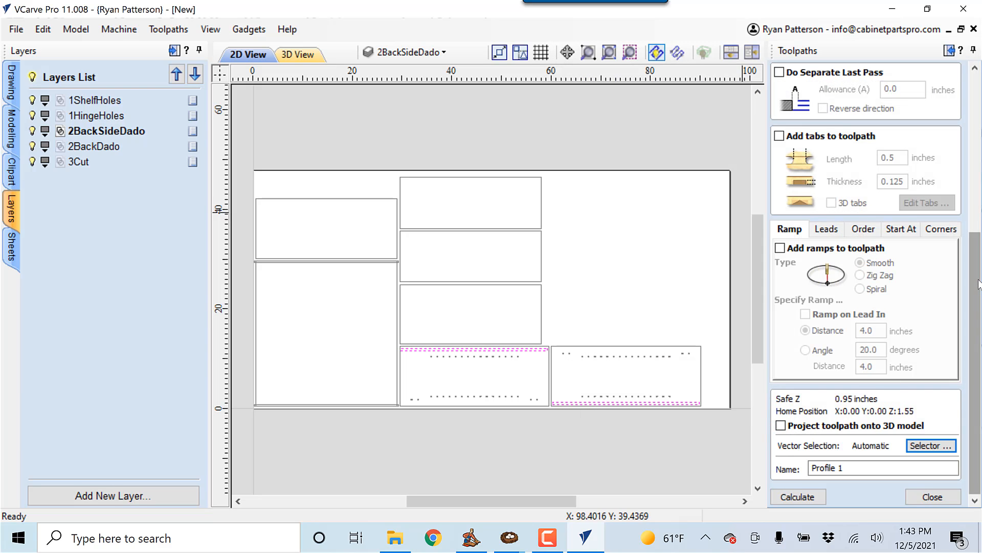
- Choose the imperial End Mill (3/8"), tool number 3, from the tool database for the profile toolpath
scroll(973, 285, "up", 5)
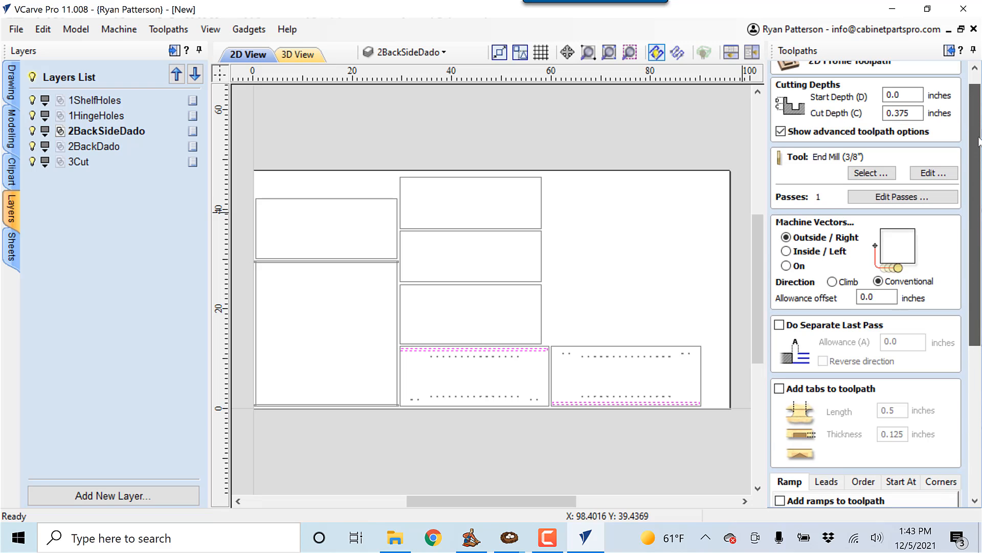
left_click(918, 117)
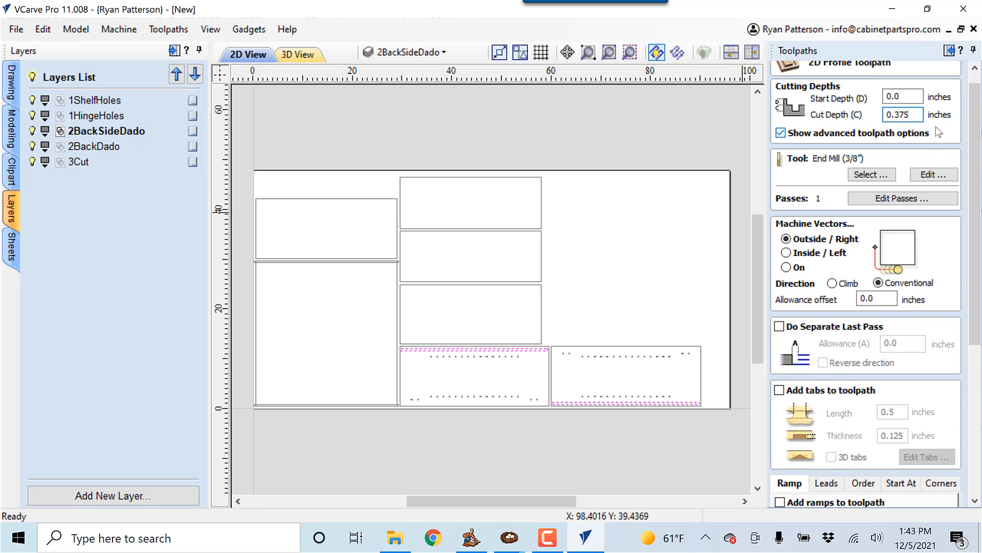
left_click(863, 174)
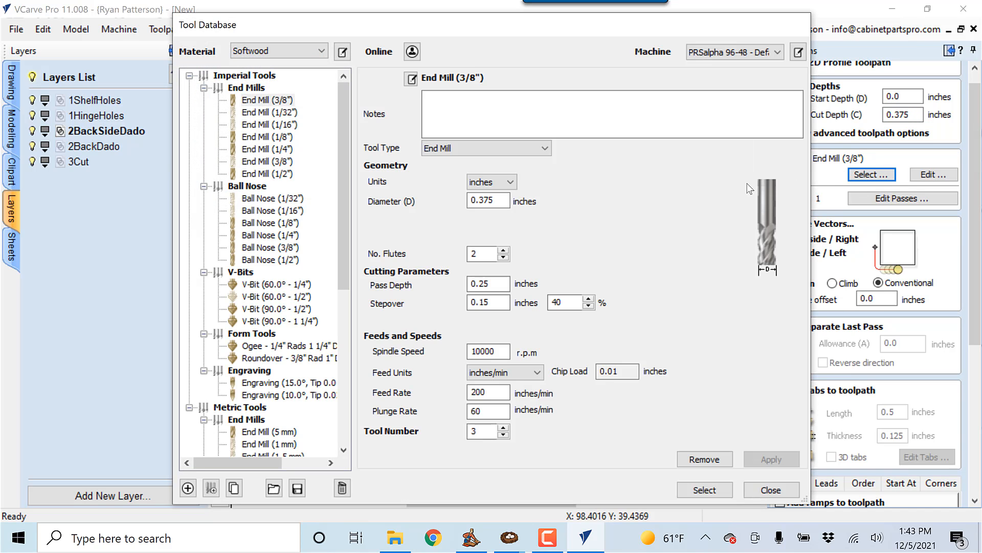
left_click(278, 101)
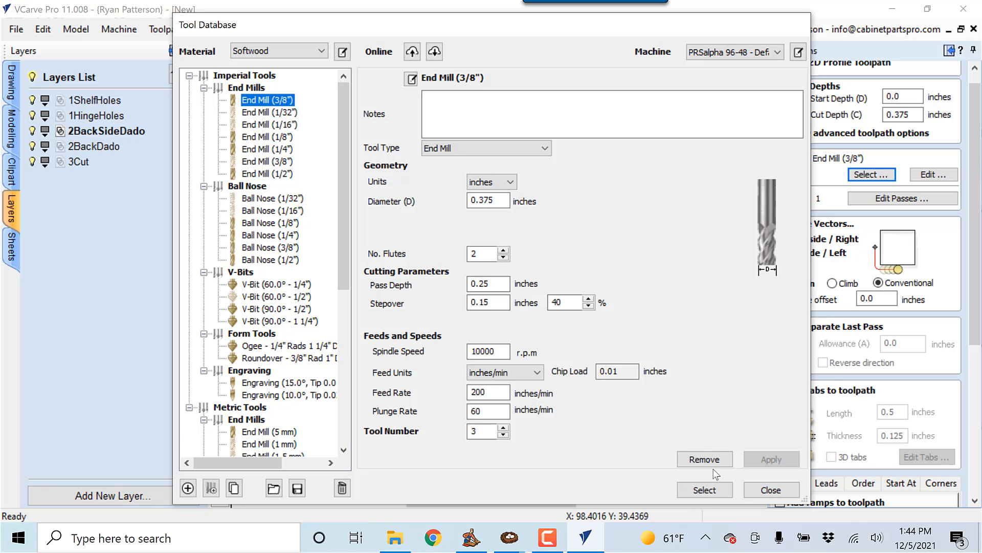
left_click(706, 490)
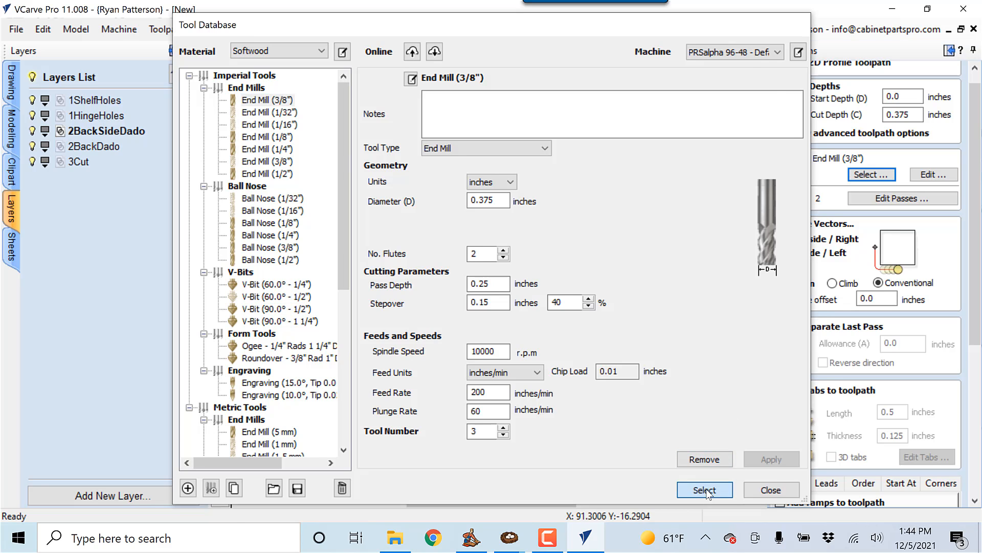
- Name the profile toolpath 2BackSideDado by copying the layer's name, and calculate it
left_click_drag(970, 209, 981, 366)
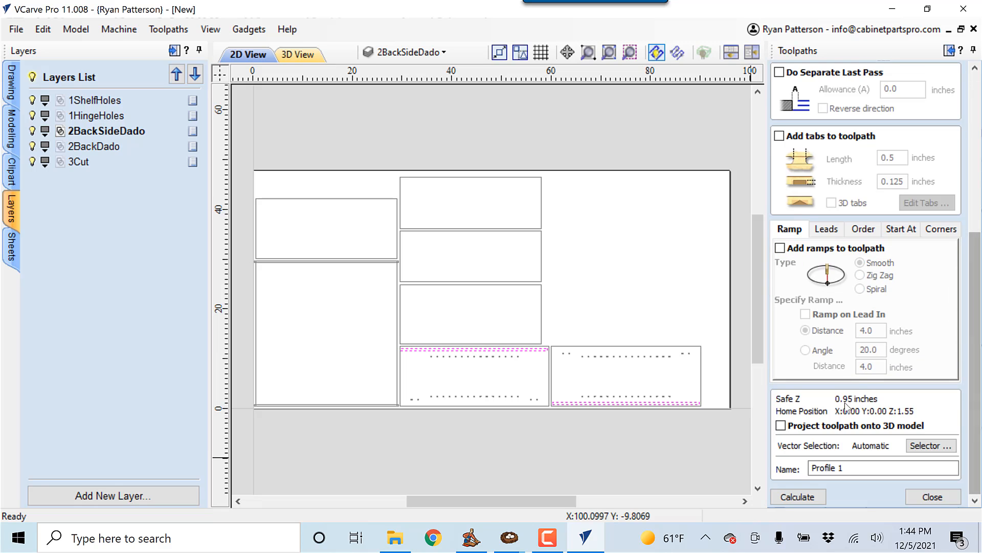
left_click_drag(860, 467, 813, 469)
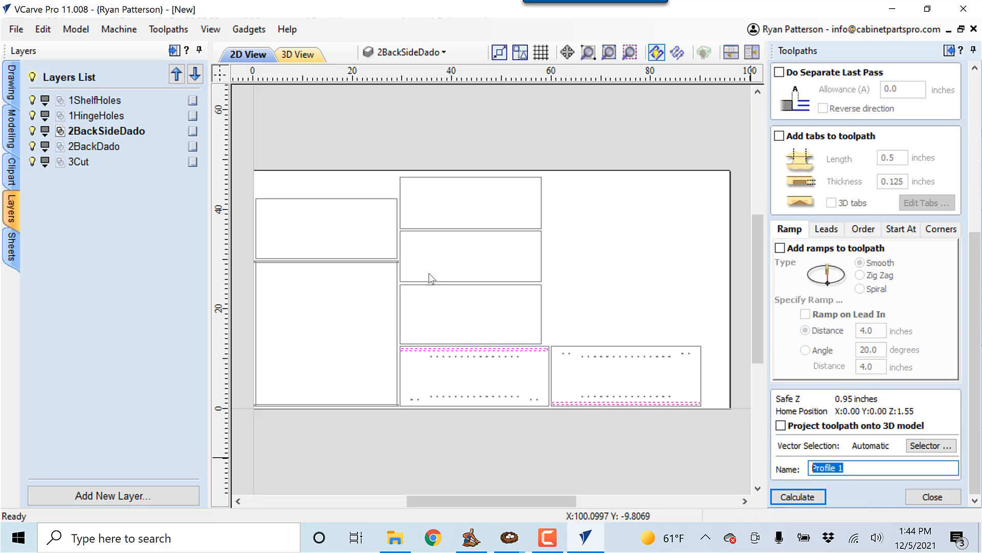
right_click(133, 134)
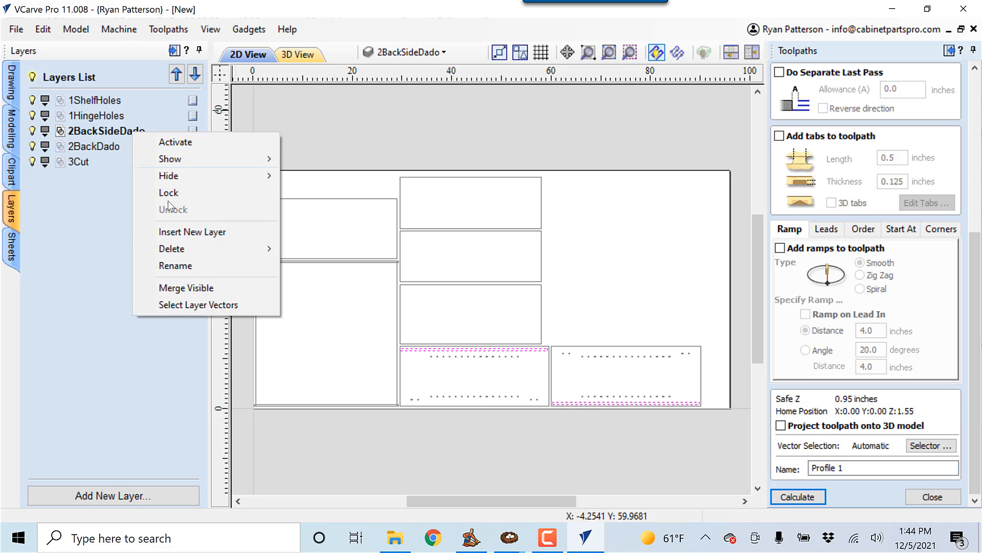
left_click(203, 262)
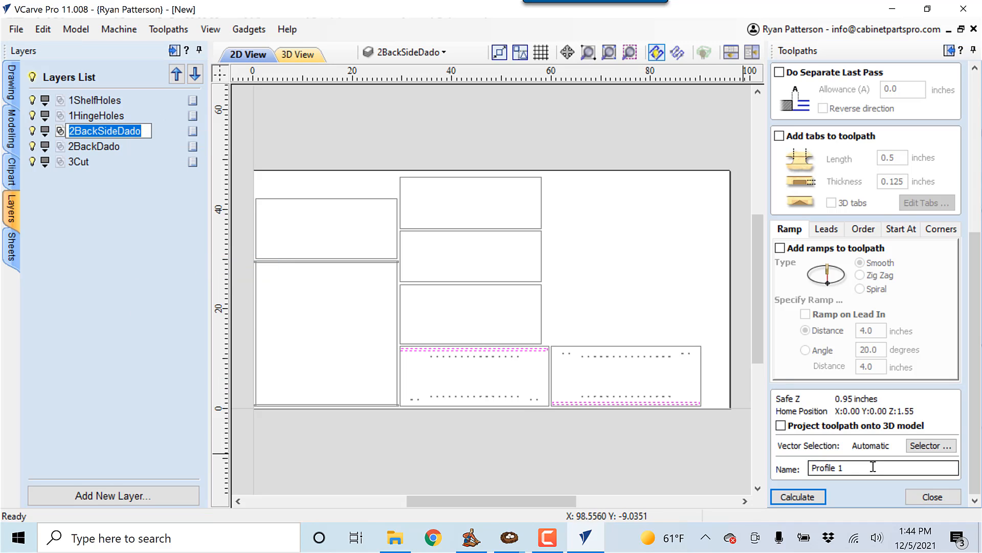
left_click_drag(870, 468, 795, 474)
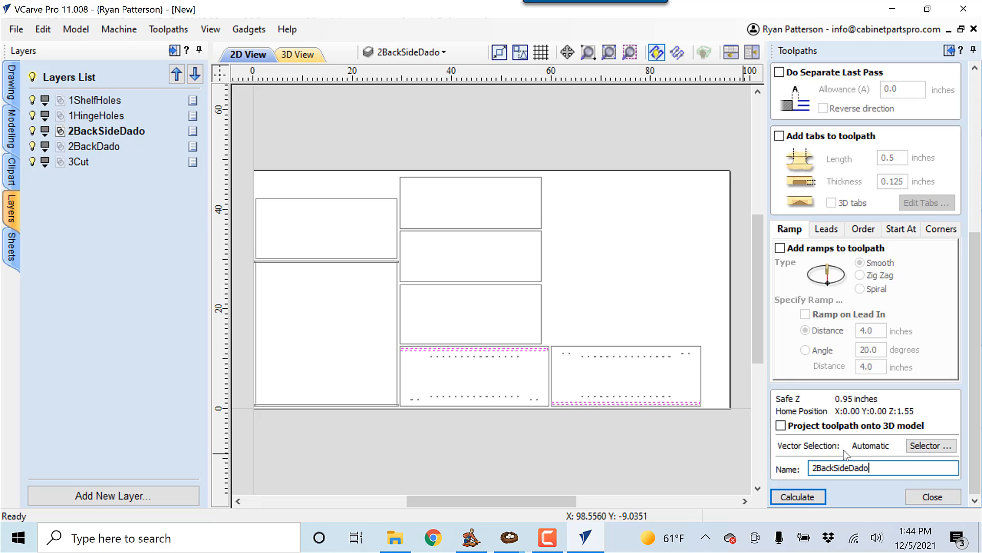
left_click(805, 497)
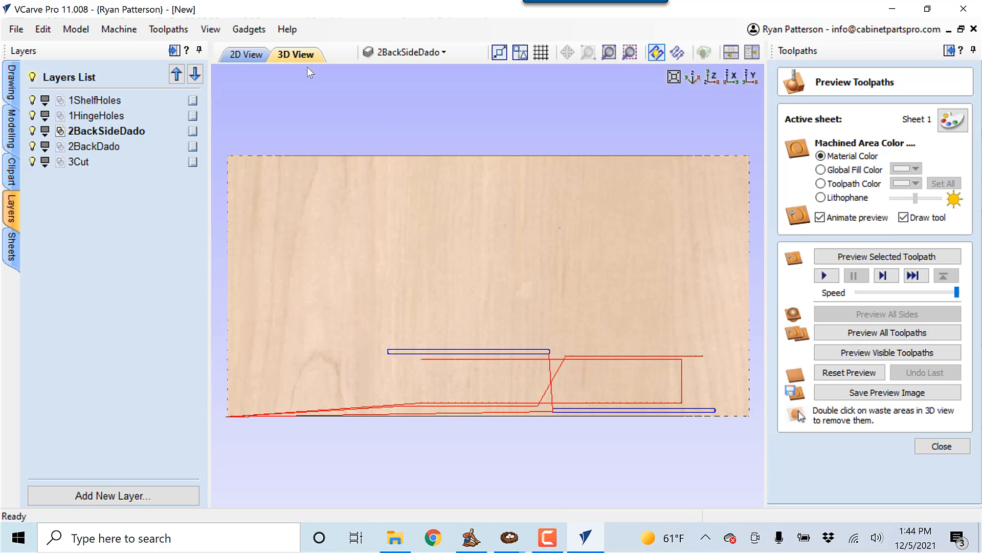
- Check the dado toolpath in the 2D view, then reopen 2BackSideDado, set Machine Vectors to Inside / Left, and recalculate it
left_click(250, 54)
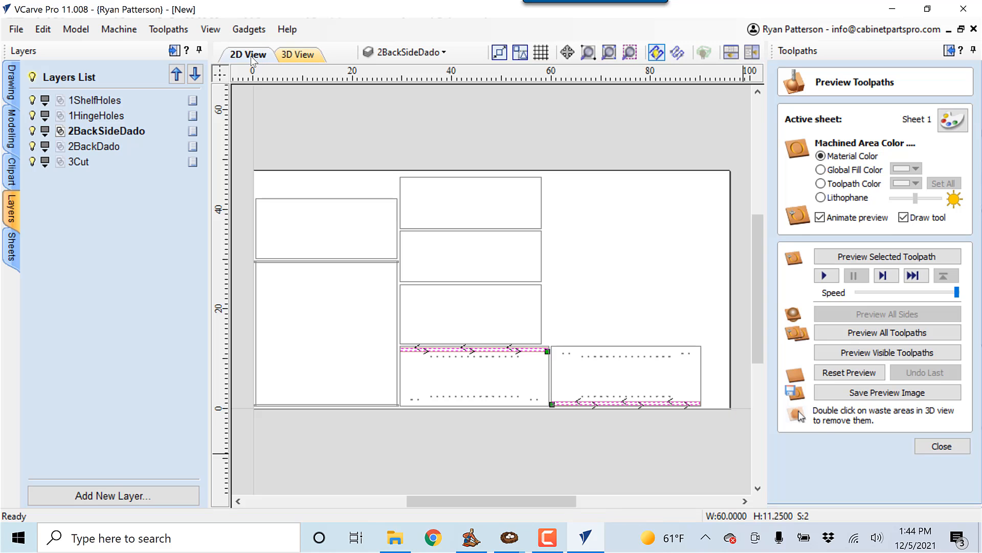
scroll(523, 355, "up", 4)
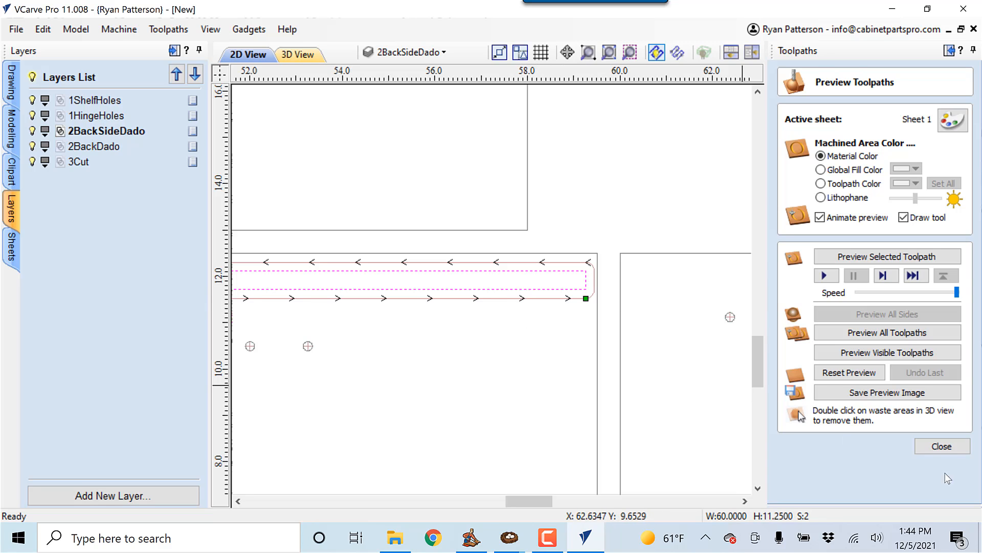
left_click(952, 450)
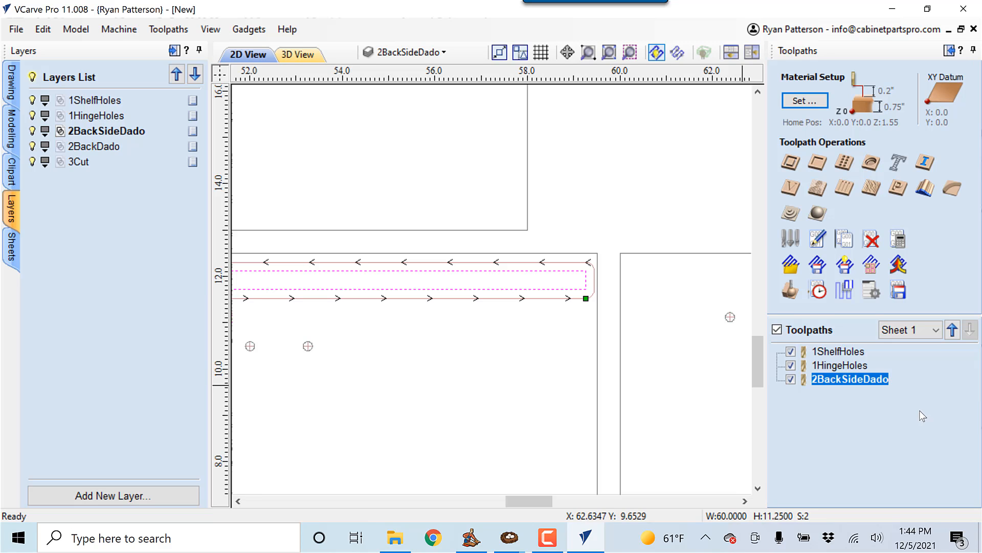
double_click(853, 380)
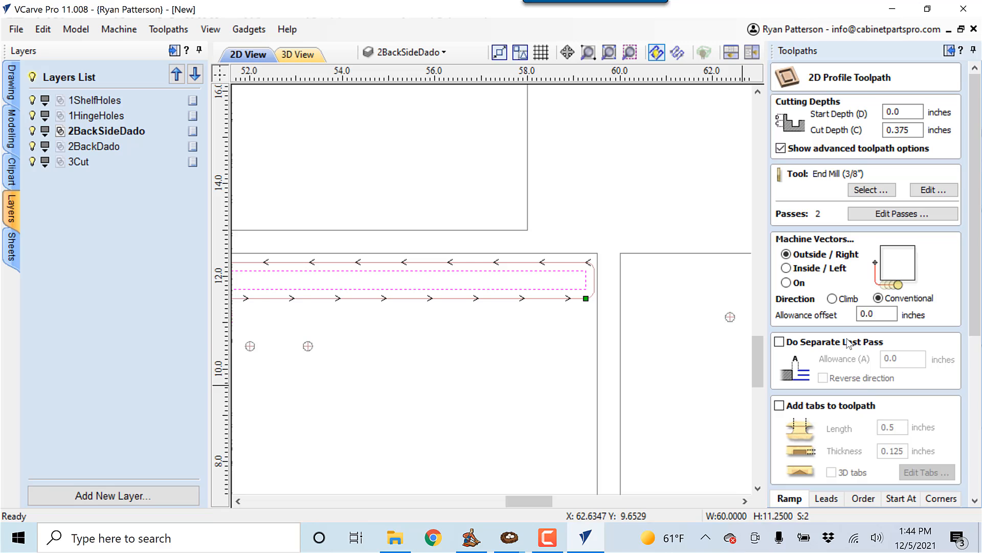
left_click(787, 268)
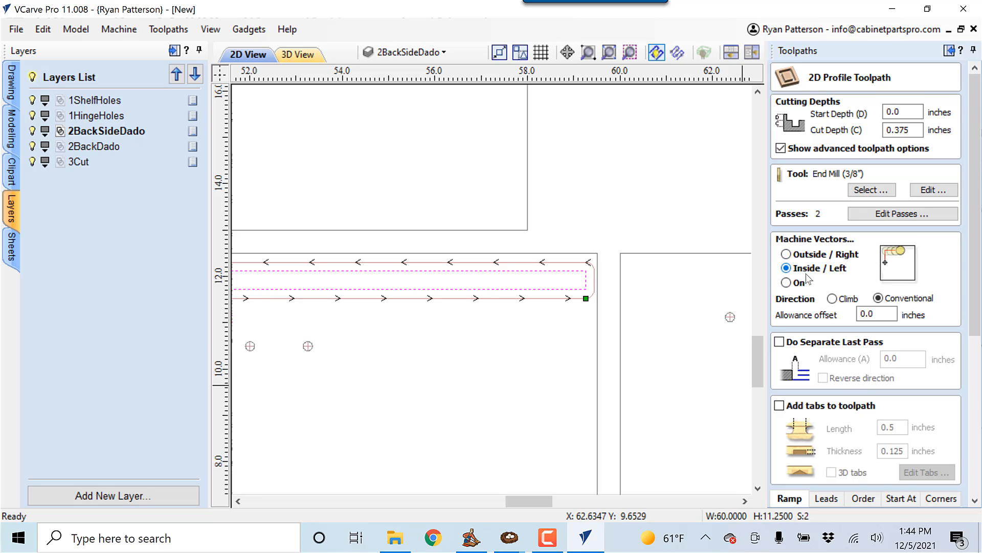
left_click_drag(975, 248, 975, 277)
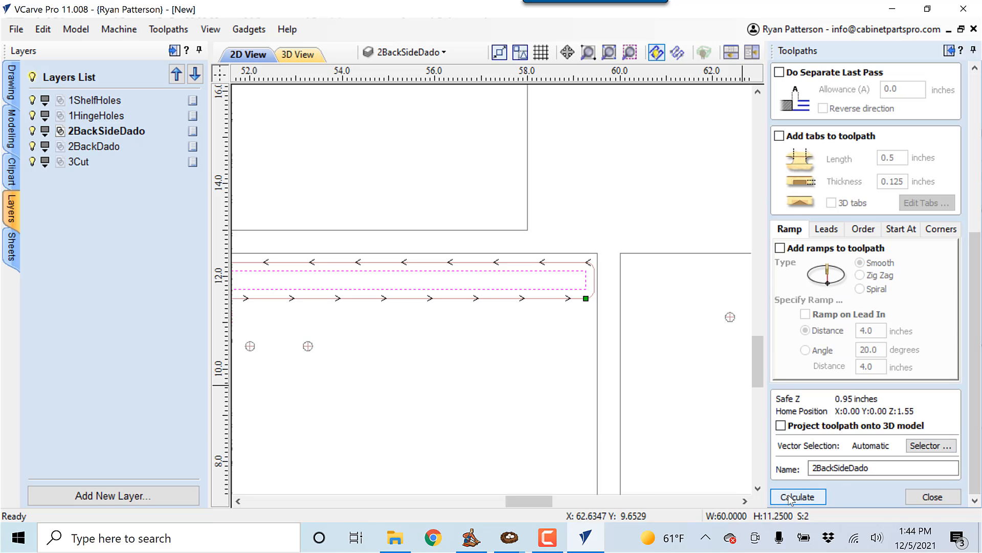
left_click(792, 499)
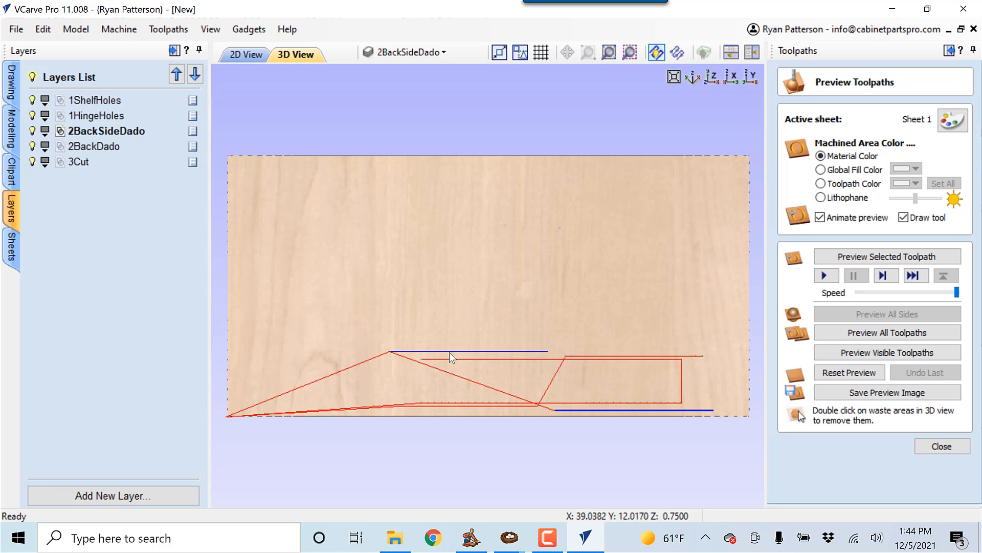
- Return to the 2D view, make 2BackDado the active layer, and close the toolpath preview
left_click(248, 55)
scroll(465, 303, "down", 7)
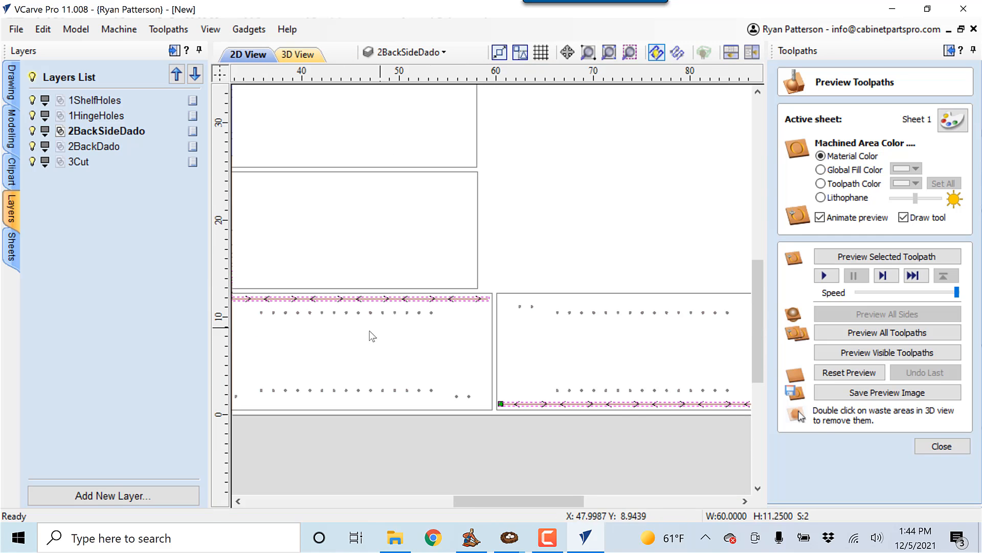
mouse_move(373, 336)
middle_mouse_down()
mouse_move(501, 302)
mouse_move(686, 309)
middle_mouse_up()
scroll(687, 312, "down", 1)
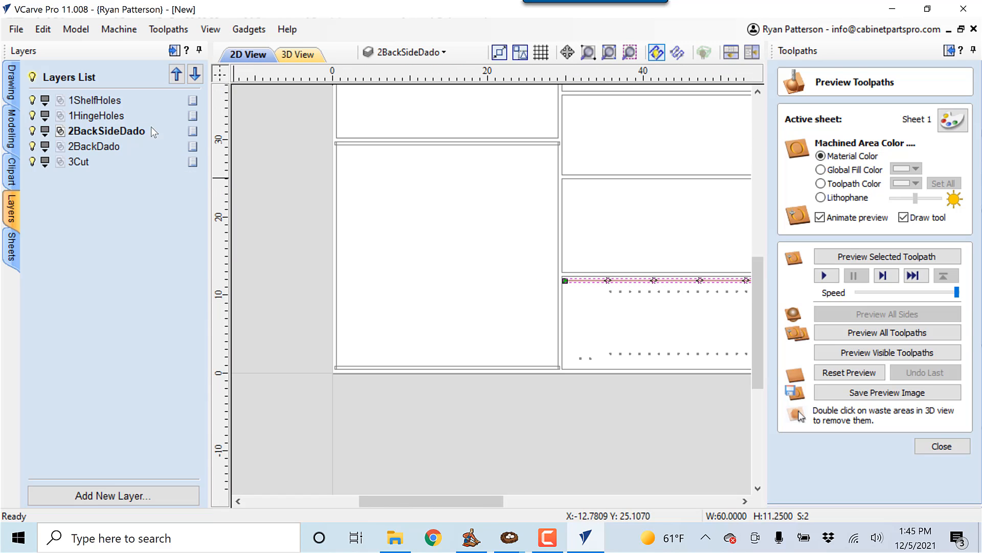
left_click(102, 147)
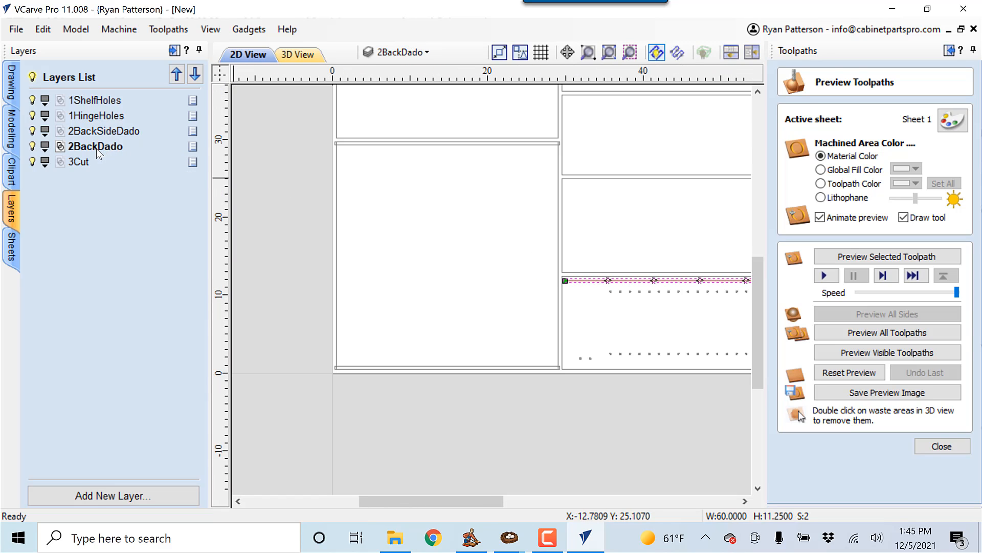
left_click(930, 445)
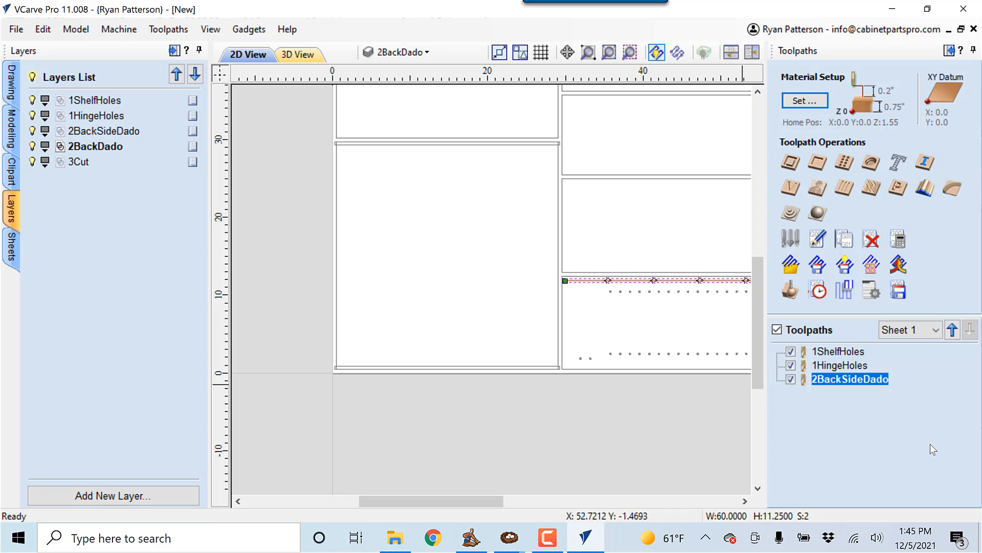
- Start a 2D profile toolpath and associate its vector selection with closed vectors on the 2BackDado layer instead of 2BackSideDado
left_click(790, 163)
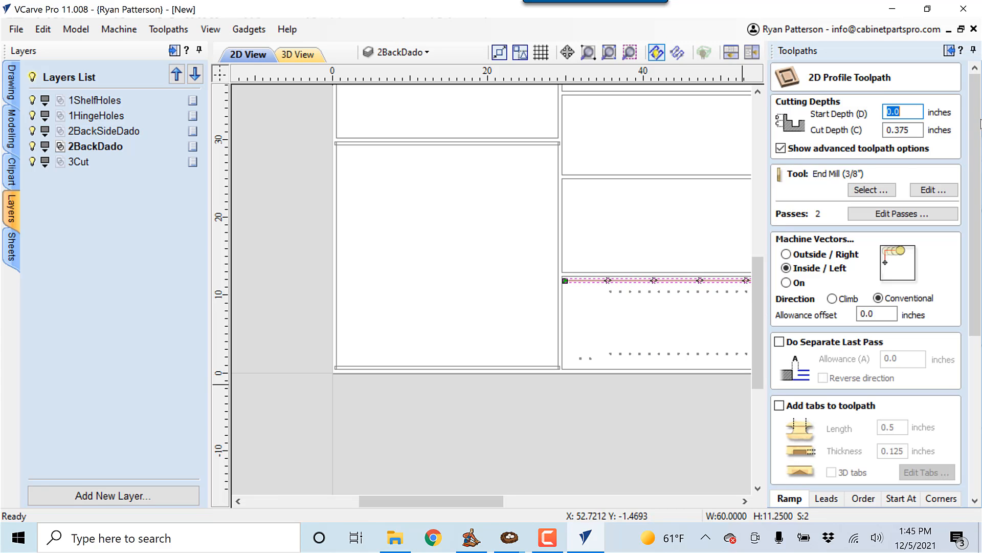
left_click_drag(976, 117, 977, 328)
left_click(944, 448)
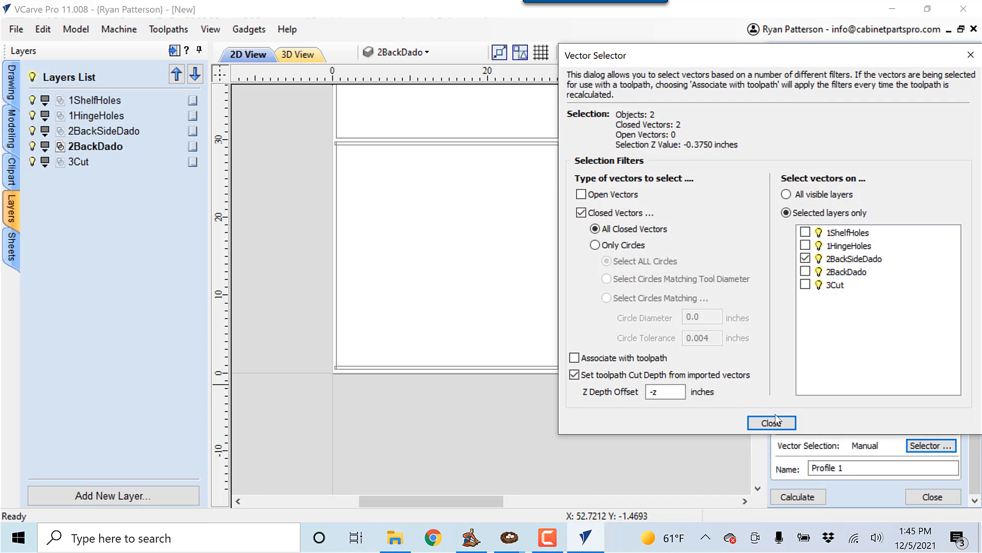
left_click(598, 360)
left_click(806, 259)
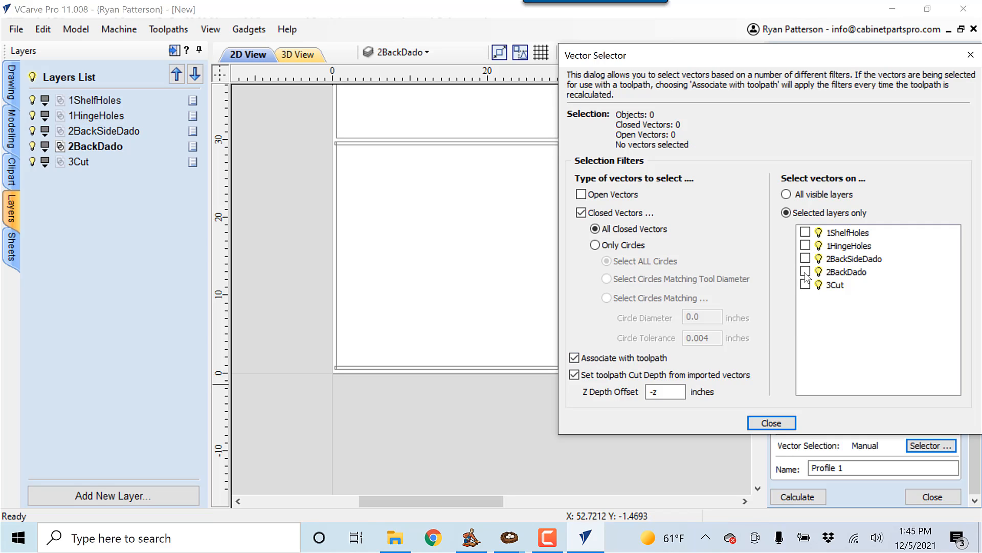
left_click(806, 273)
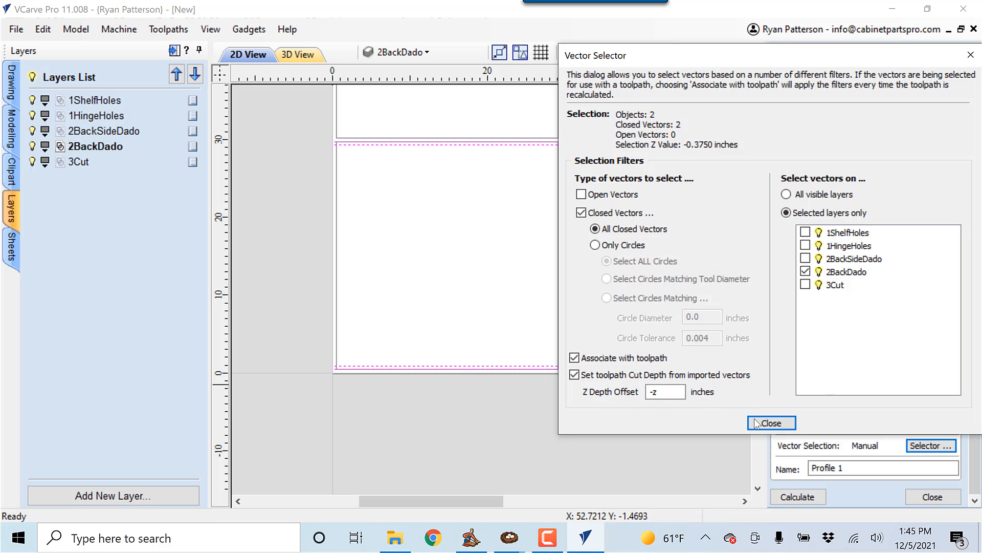
left_click(771, 422)
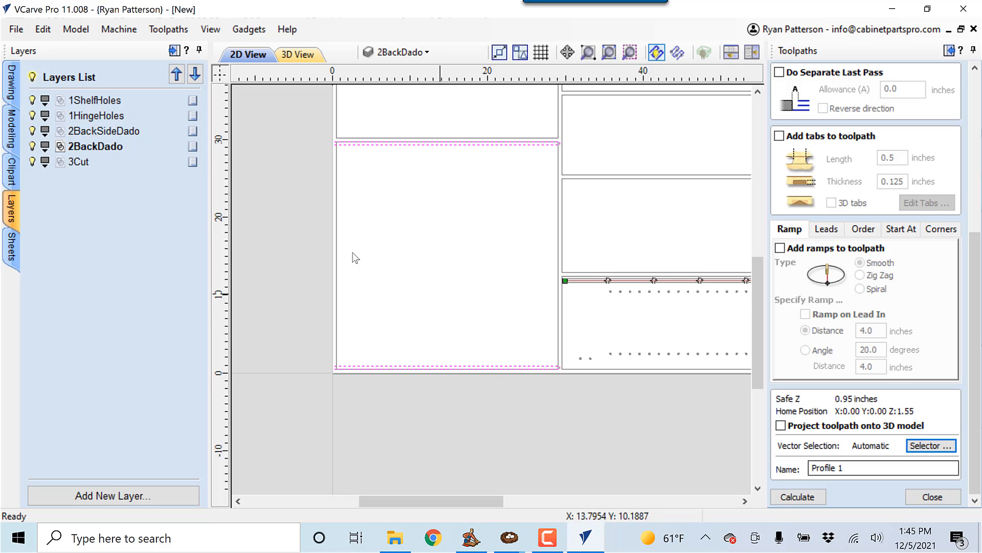
- Name the profile toolpath 2BackDado by copying the layer's name, and calculate it
right_click(108, 146)
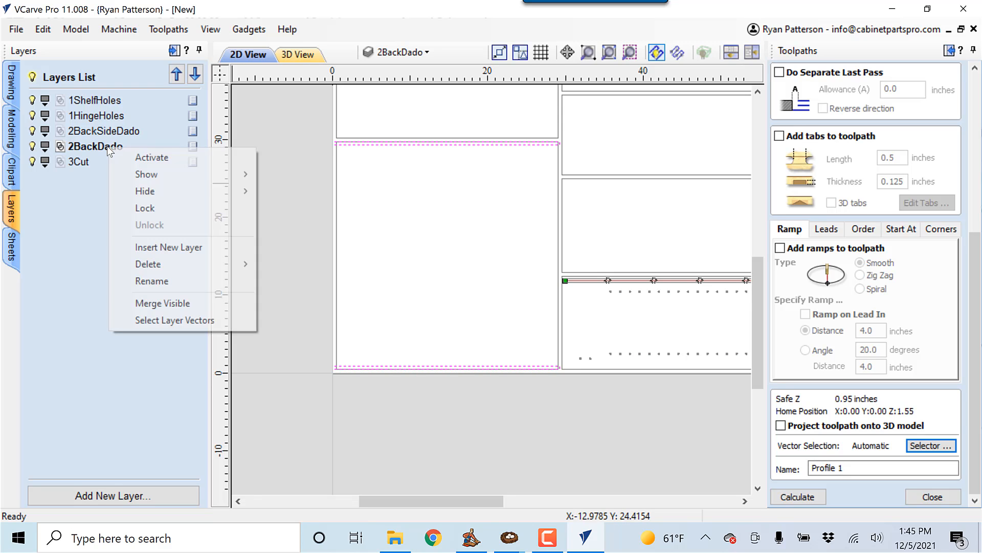
left_click(164, 282)
key("ctrl+c")
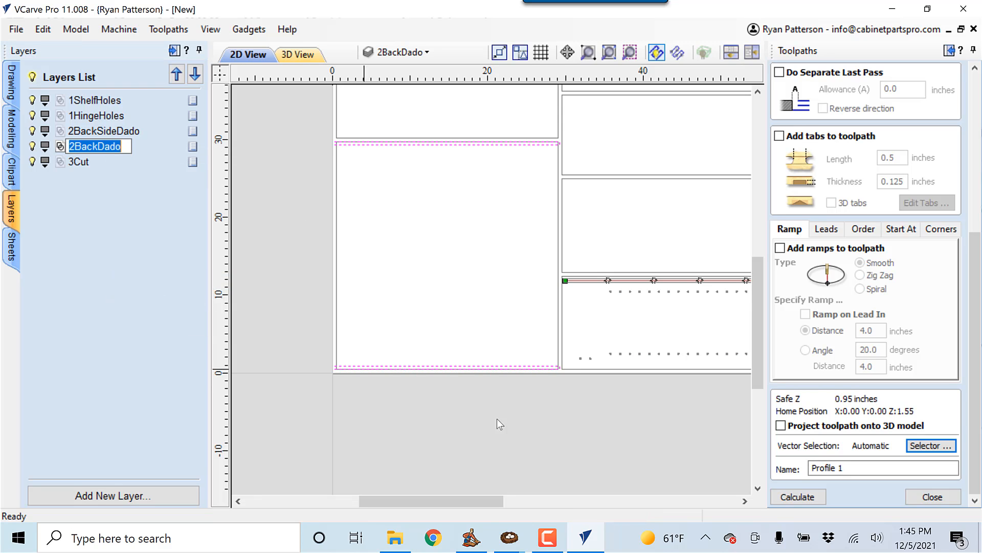
left_click(809, 467)
key("ctrl+a")
key("ctrl+v")
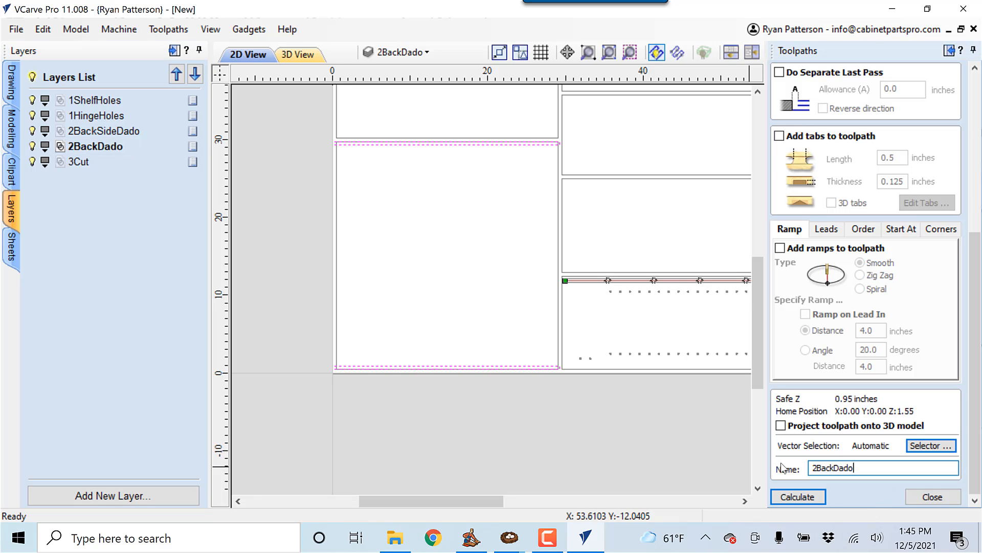
left_click(806, 495)
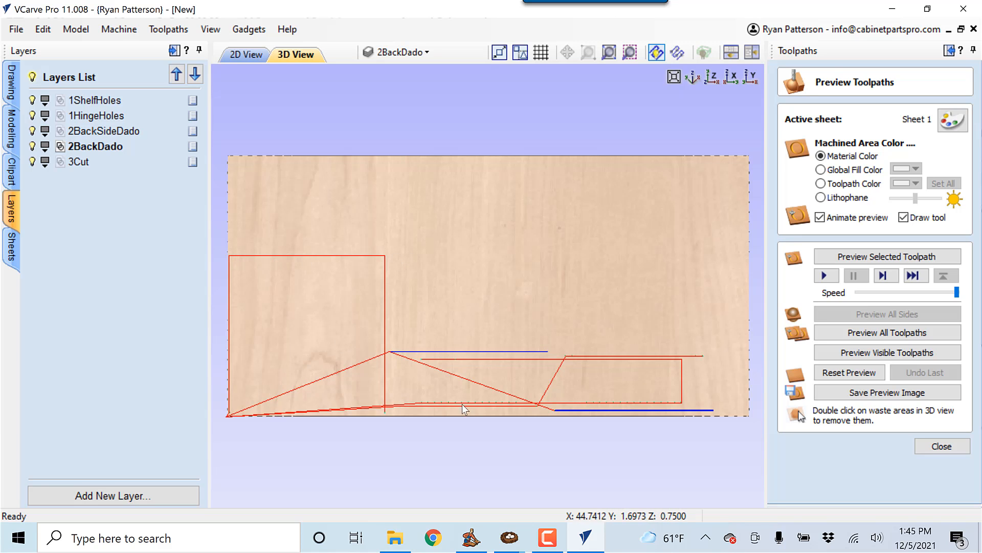
- Examine the calculated 2BackDado toolpath on the sheet in 3D from several angles
left_click_drag(462, 404, 393, 257)
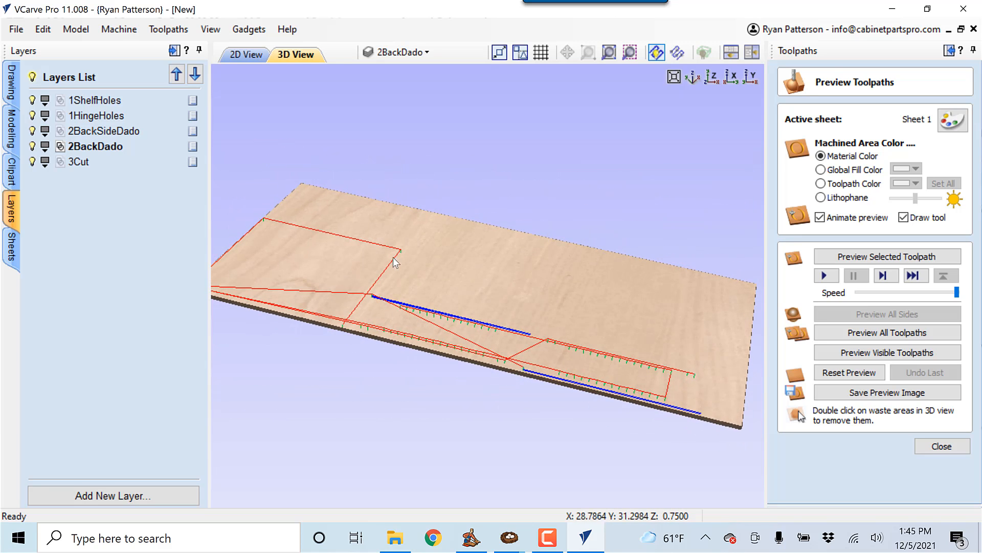
scroll(387, 251, "up", 5)
middle_click_drag(289, 248, 646, 381)
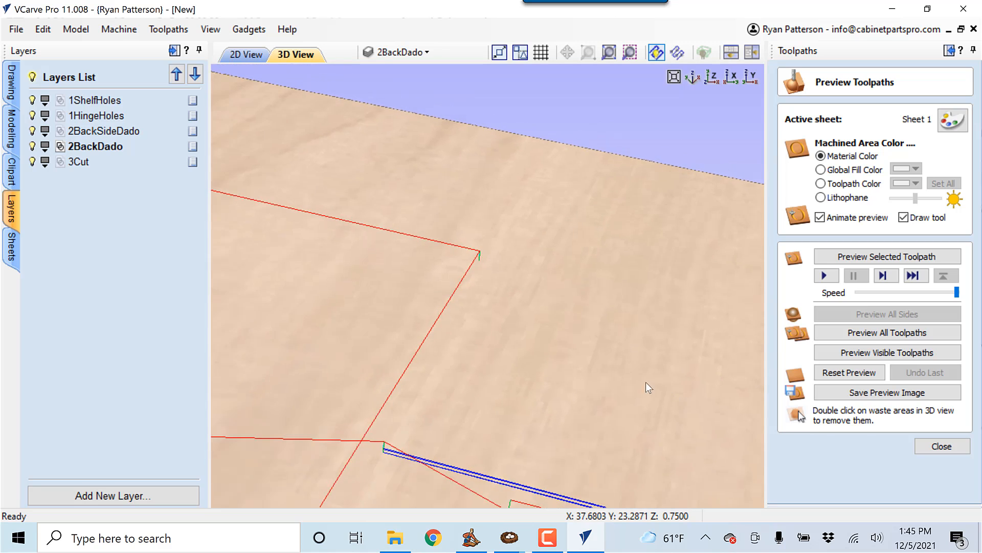
scroll(646, 382, "down", 2)
scroll(374, 317, "down", 3)
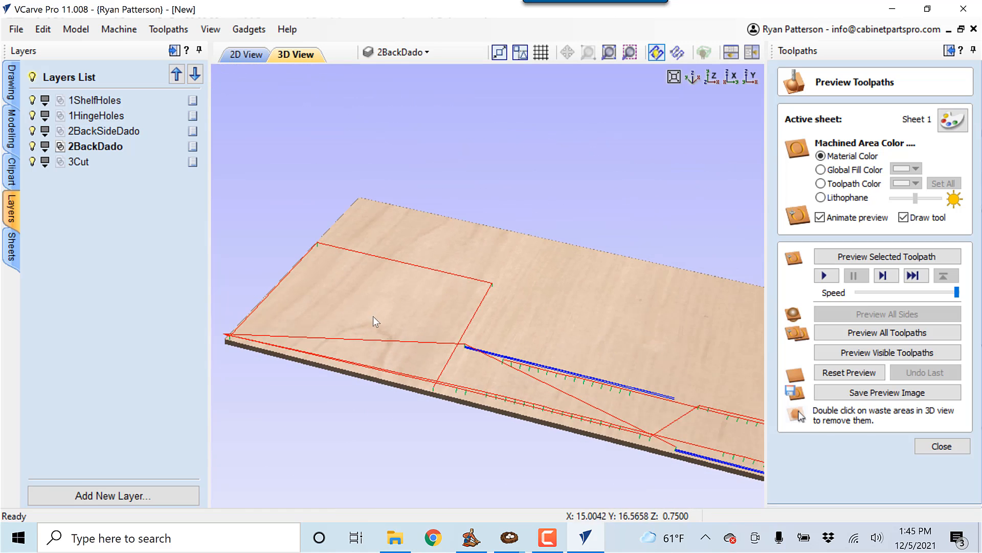
left_click_drag(317, 292, 422, 445)
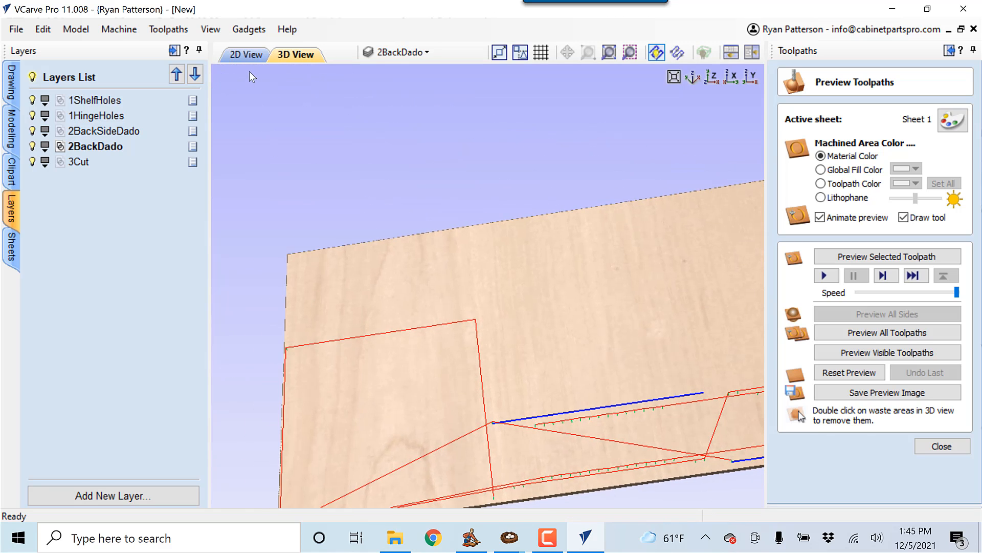
- Inspect the upper 2BackDado vector and its toolpath at the back panel's corner in the 2D view, and close the preview
left_click(245, 55)
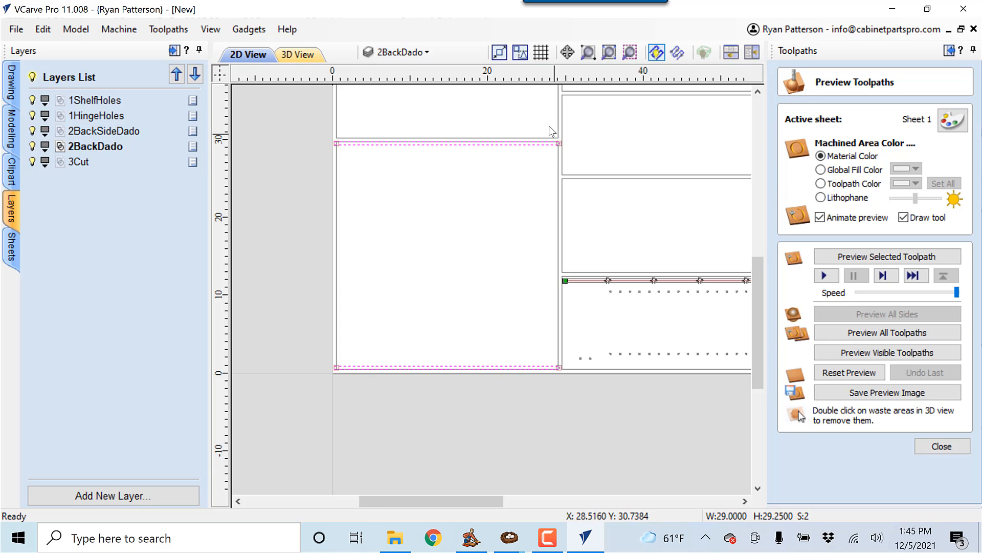
scroll(576, 169, "up", 3)
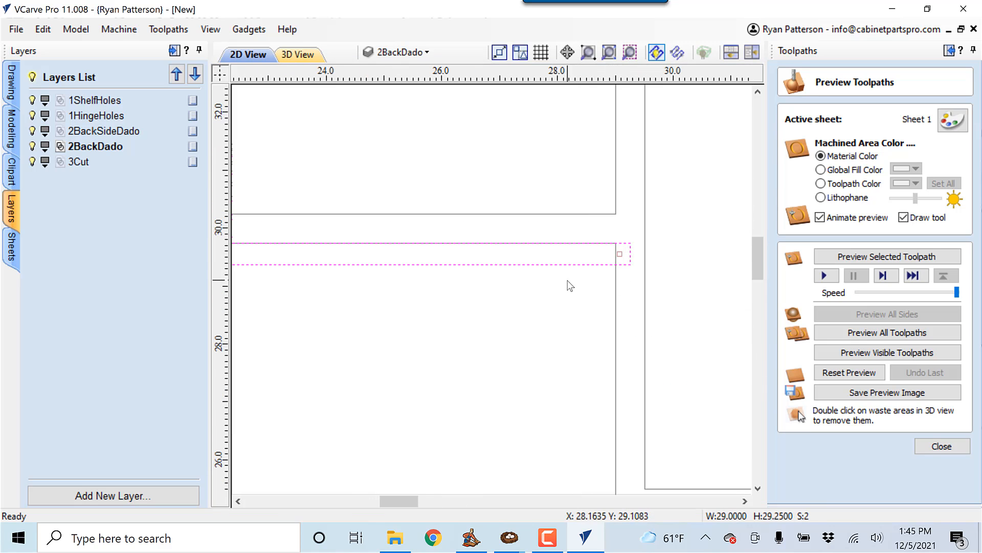
left_click(582, 271)
left_click(575, 260)
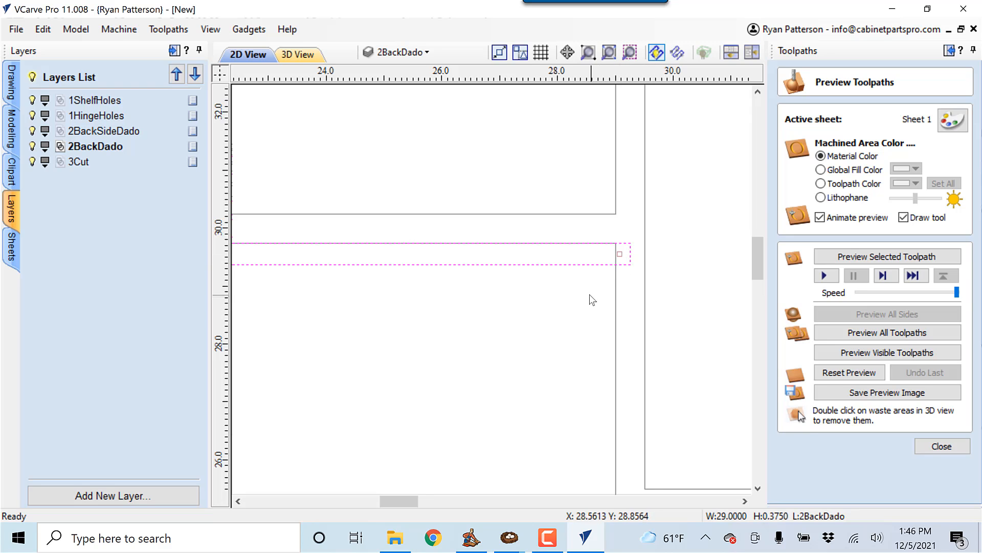
scroll(586, 296, "down", 3)
scroll(553, 348, "down", 3)
middle_click_drag(530, 379, 552, 248)
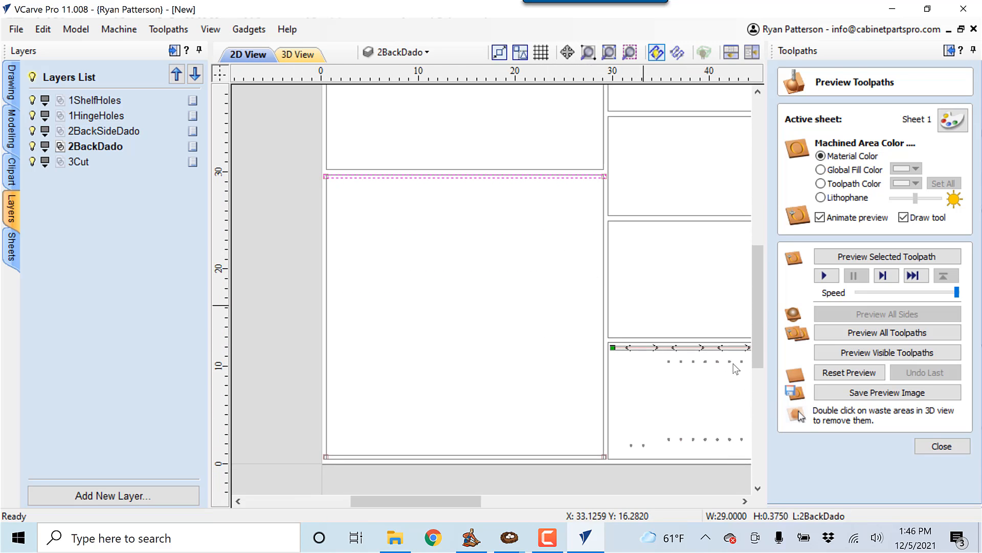
left_click(939, 448)
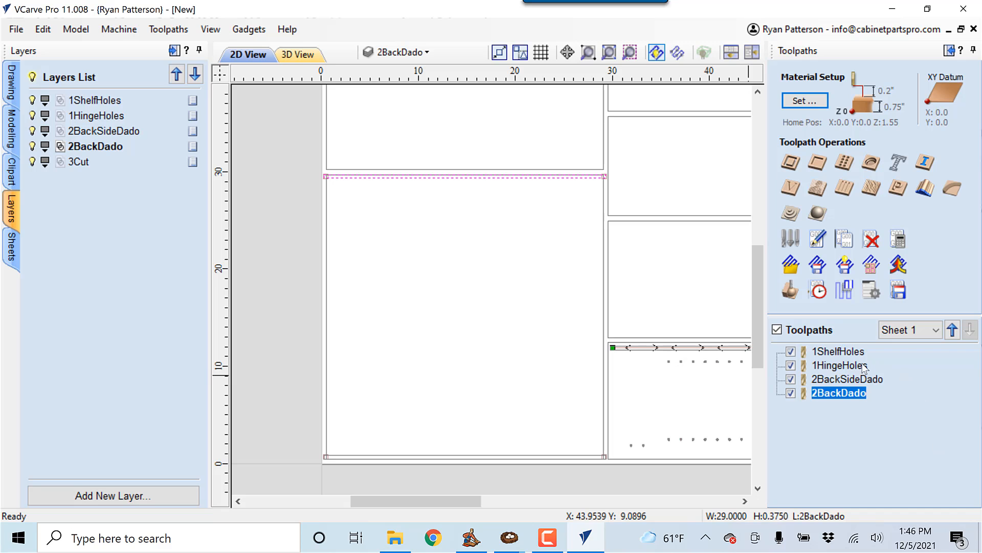
- Reopen the 2BackDado toolpath for editing and try to calculate it with an allowance offset of .001 inches
mouse_move(832, 393)
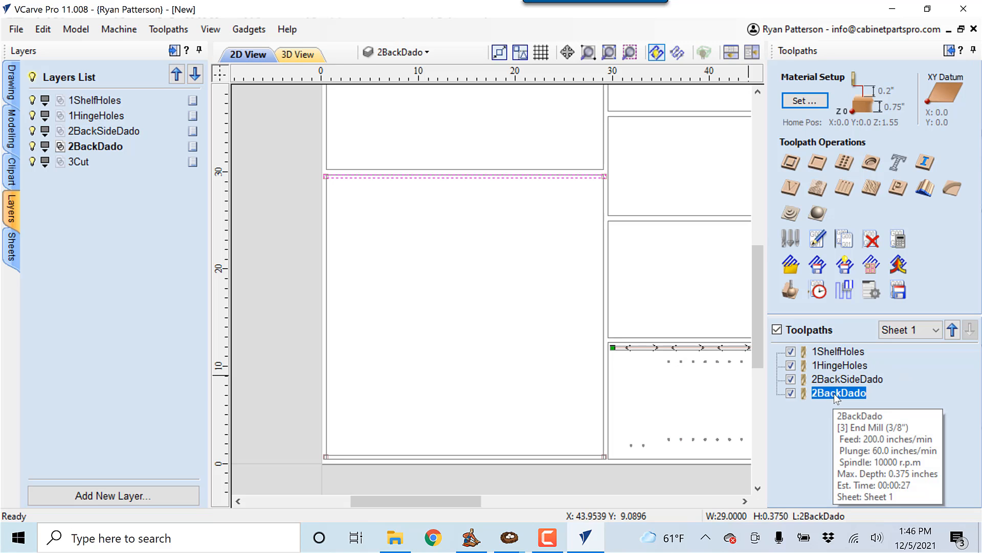
double_click(834, 393)
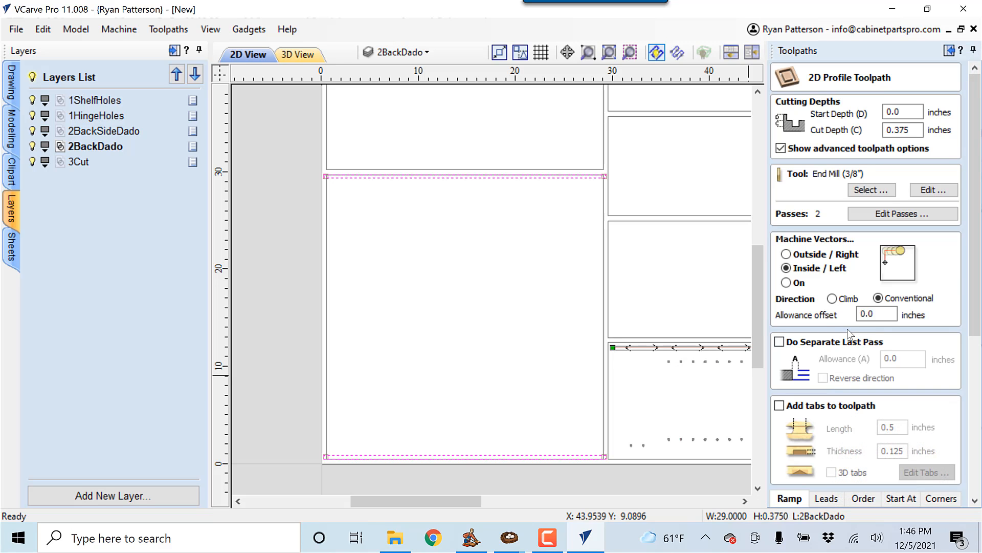
left_click_drag(882, 316, 843, 316)
type(".")
scroll(904, 444, "down", 5)
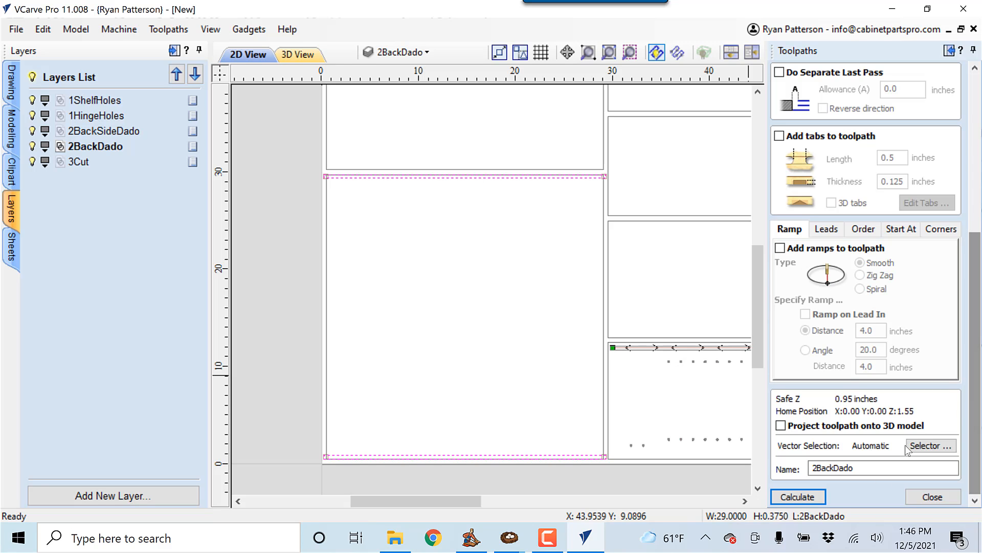
left_click(811, 493)
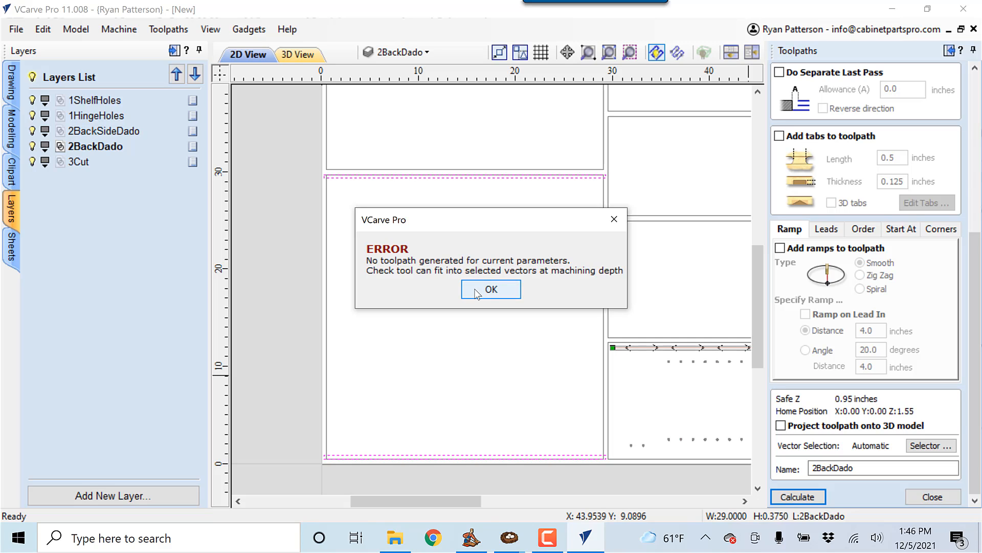
left_click(490, 289)
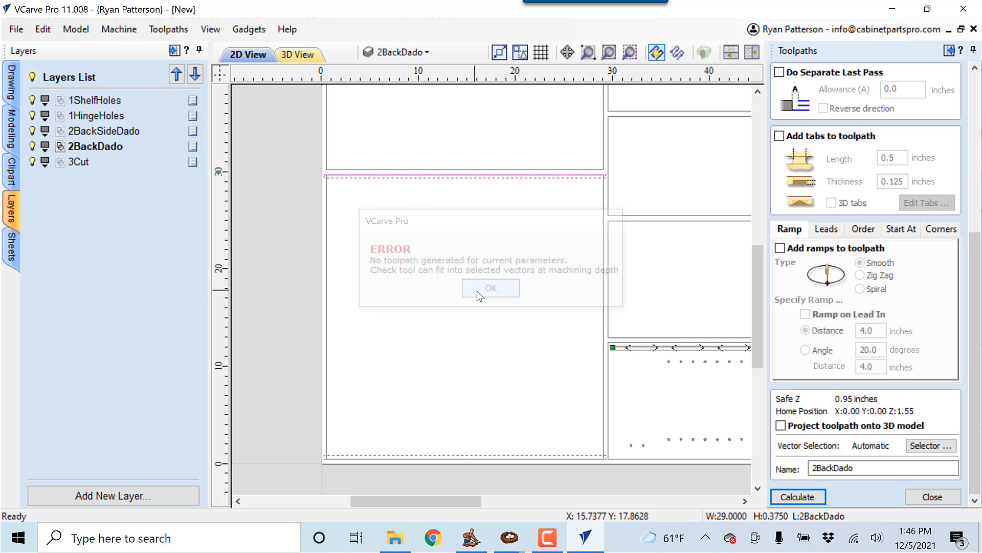
- Set the 2BackDado toolpath's allowance offset to -.001 inches and recalculate it
scroll(976, 299, "up", 1)
scroll(870, 282, "up", 2)
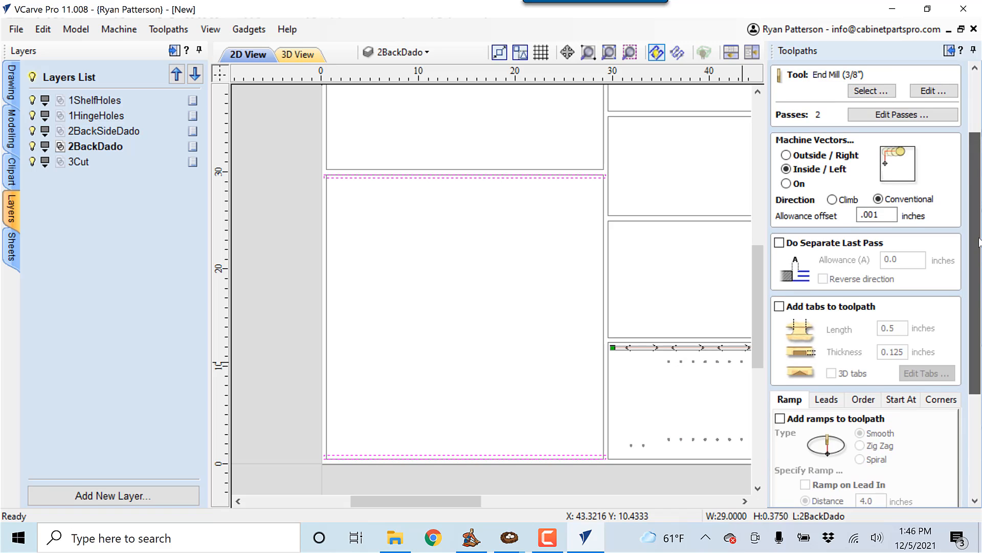
left_click(875, 221)
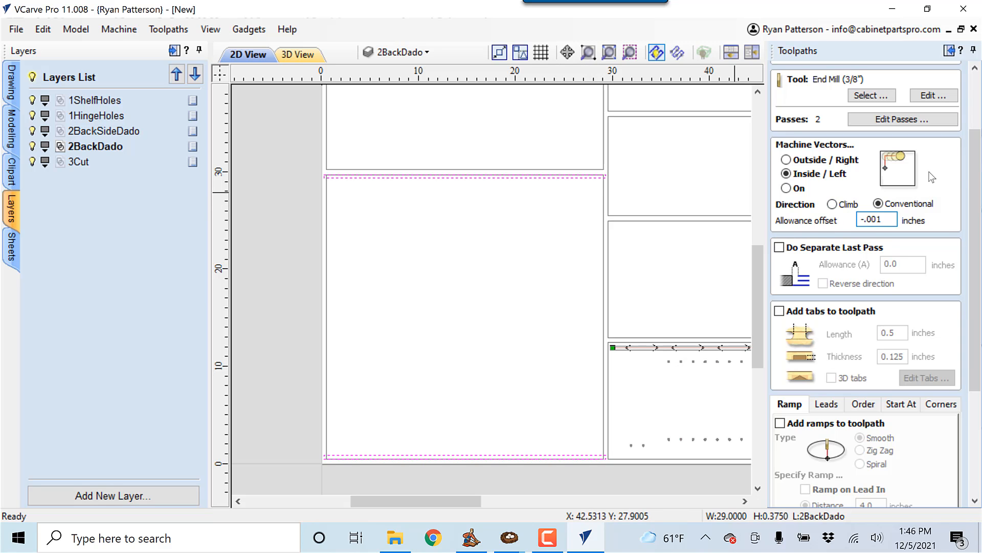
scroll(933, 177, "down", 3)
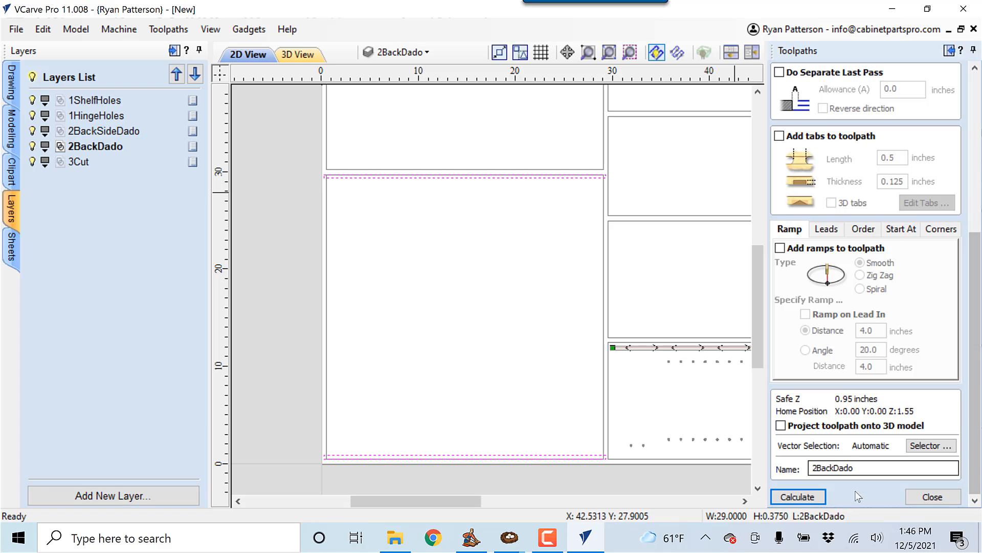
left_click(798, 497)
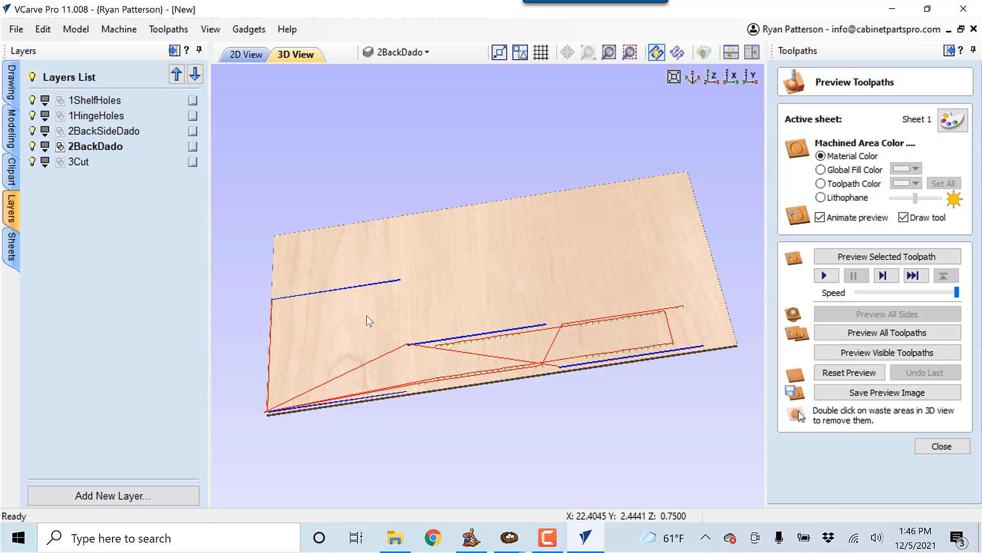
- Inspect the recalculated 2BackDado toolpath along the back panel's upper edge in the 2D view, and close the preview
left_click(246, 54)
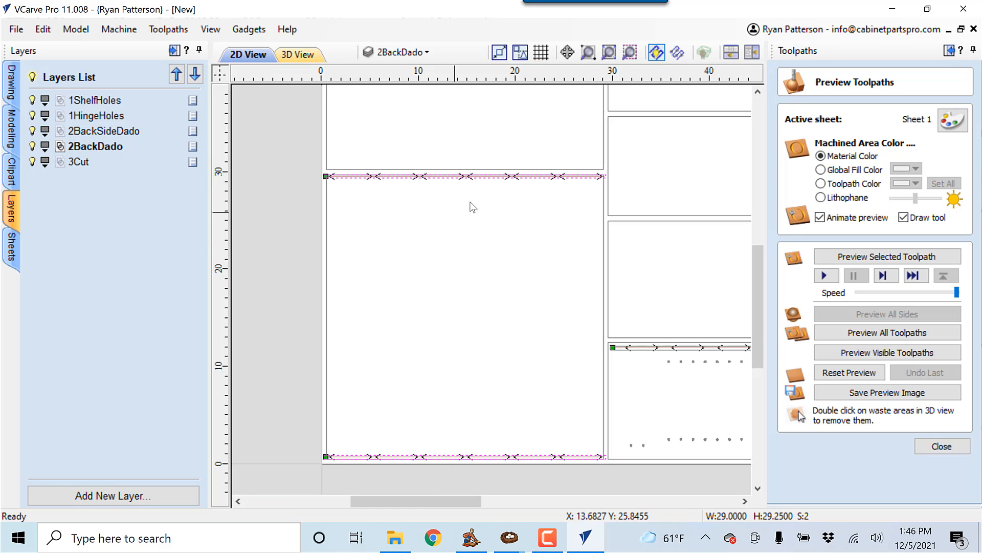
scroll(470, 209, "up", 3)
scroll(576, 256, "up", 2)
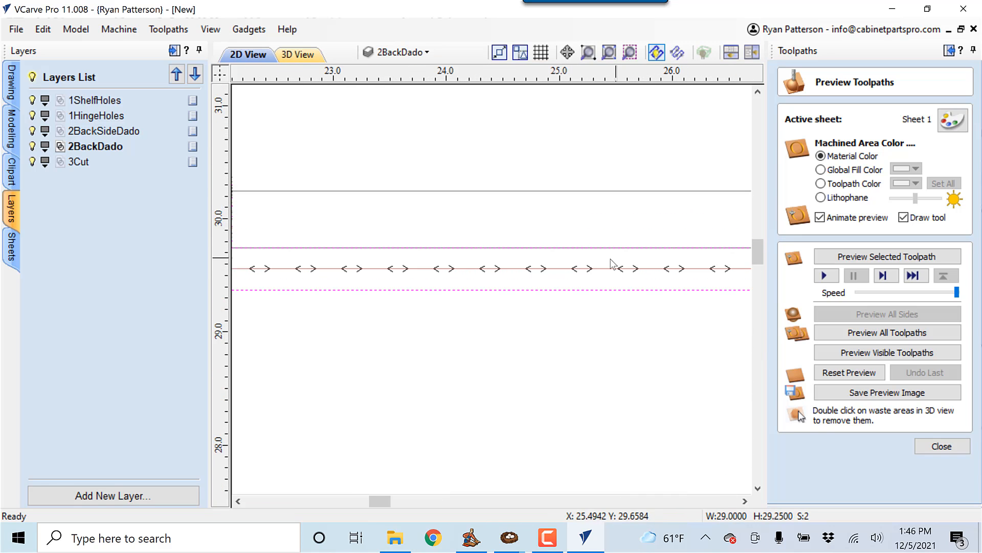
scroll(581, 261, "down", 5)
scroll(563, 307, "down", 3)
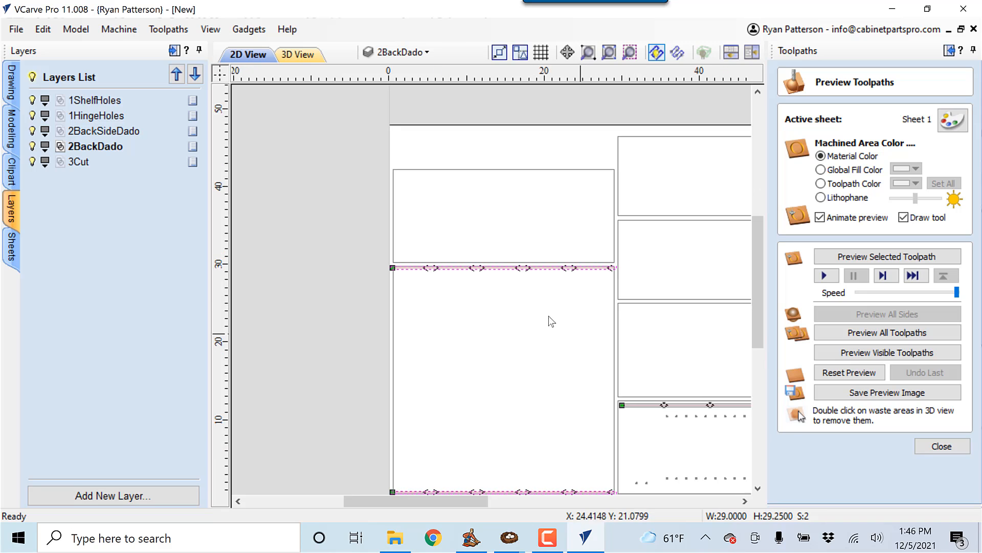
left_click(937, 443)
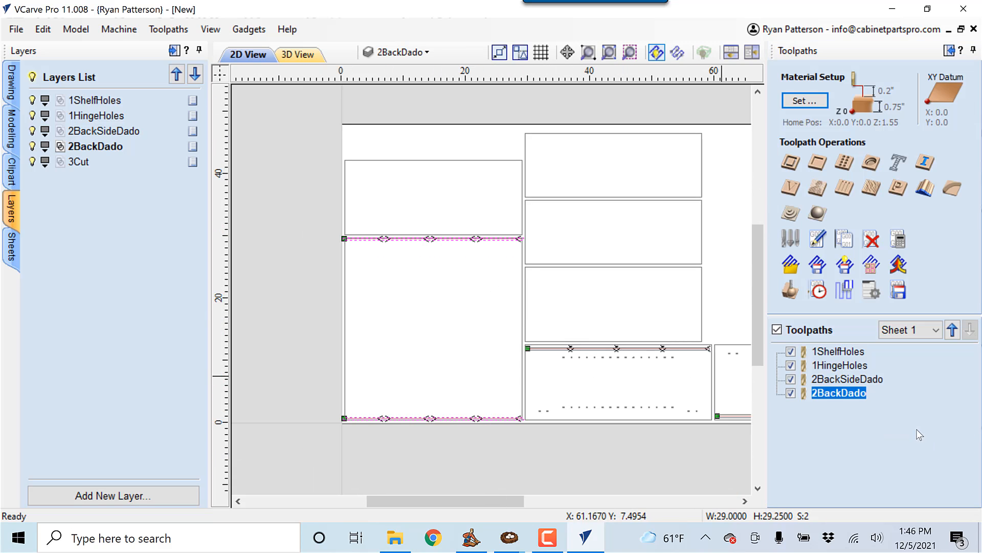
- Make 3Cut the active layer and start a 2D profile toolpath that machines outside the vectors
left_click(79, 162)
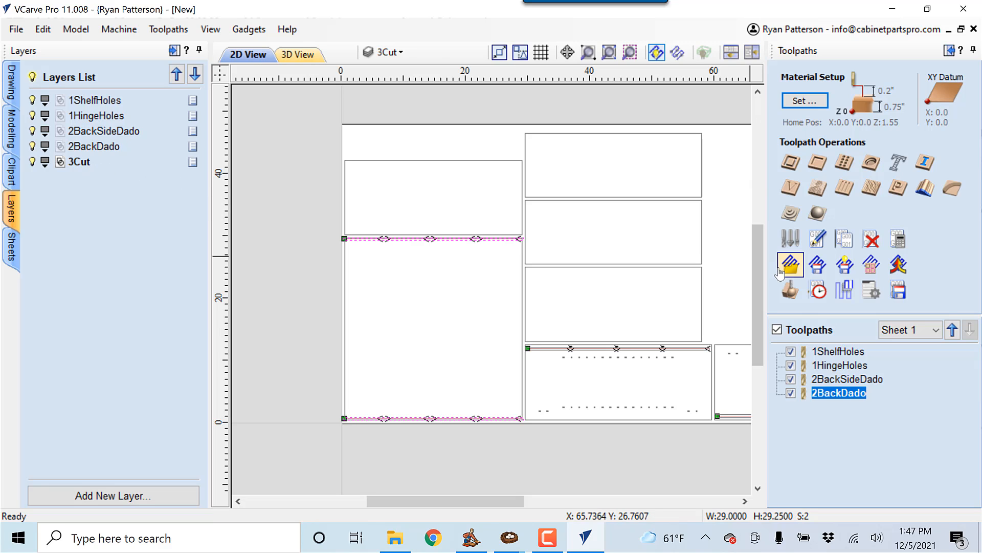
left_click(87, 147)
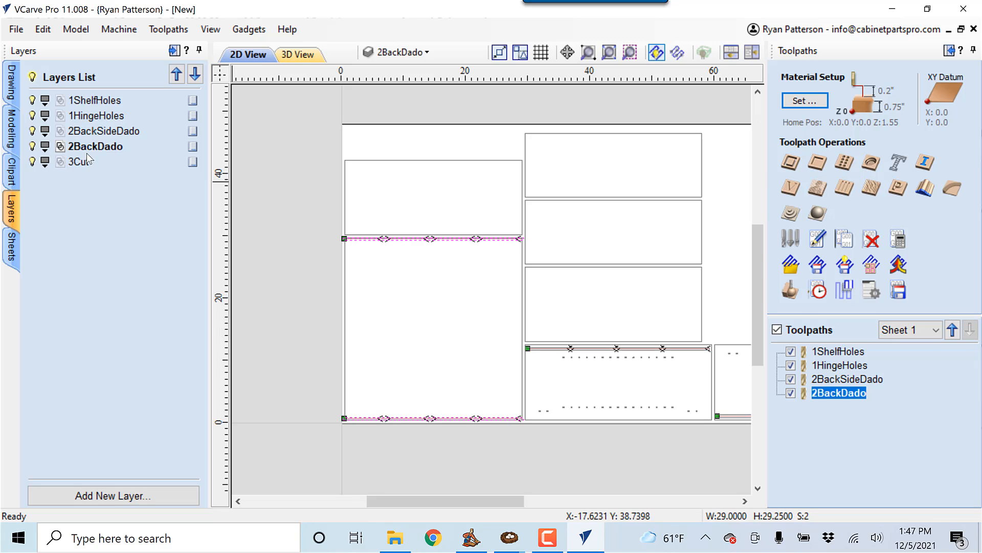
left_click(84, 161)
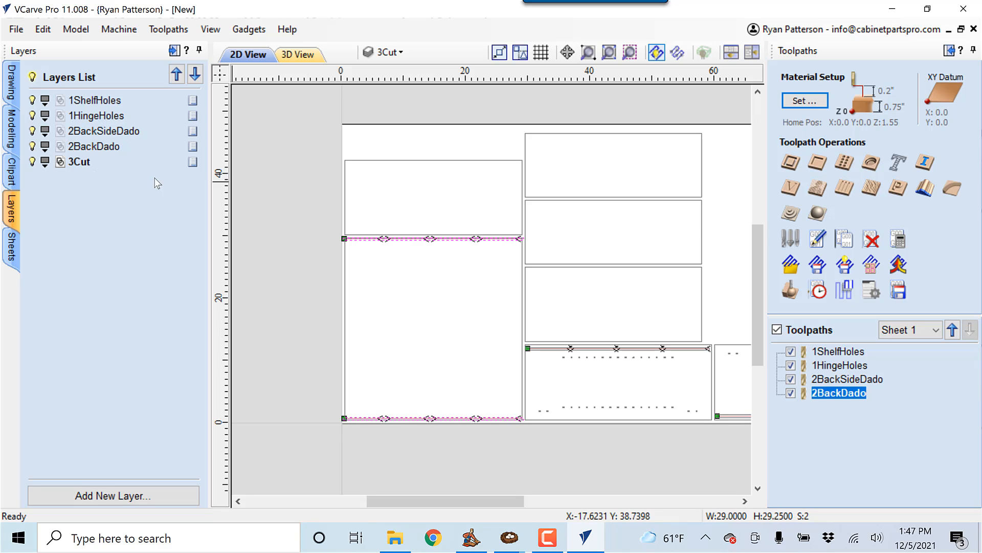
left_click(793, 169)
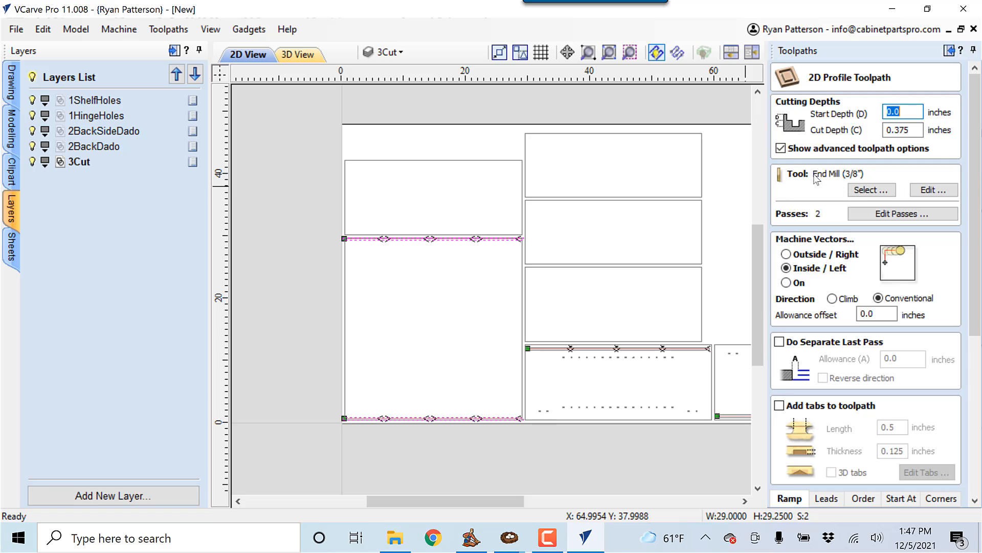
left_click(787, 256)
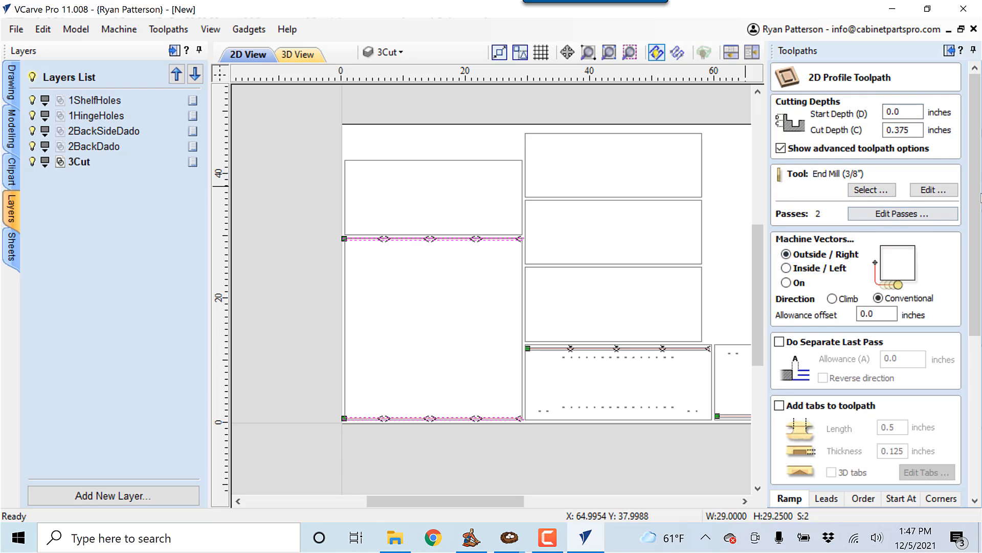
- Associate the profile toolpath's vector selection with closed vectors on the 3Cut layer instead of 2BackDado
left_click_drag(980, 197, 977, 376)
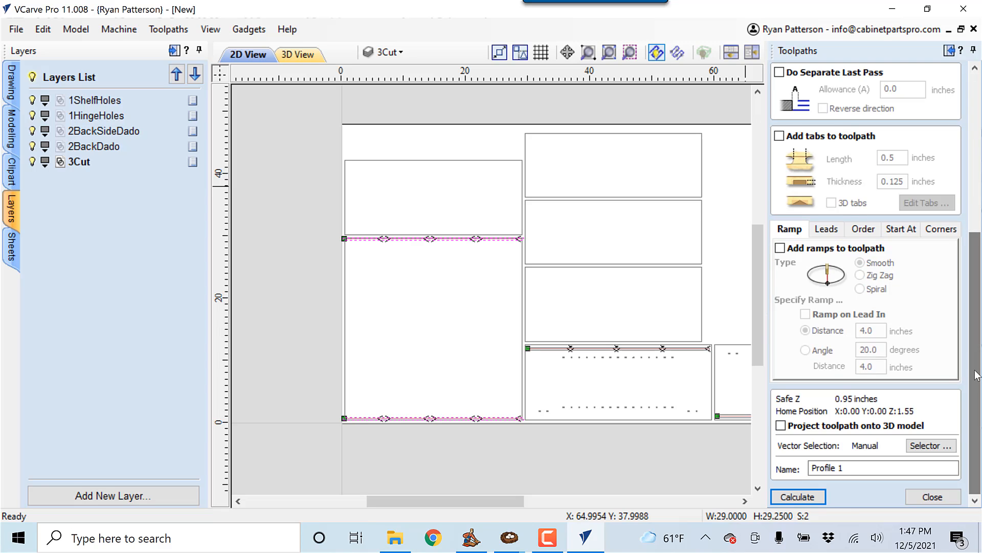
left_click(938, 444)
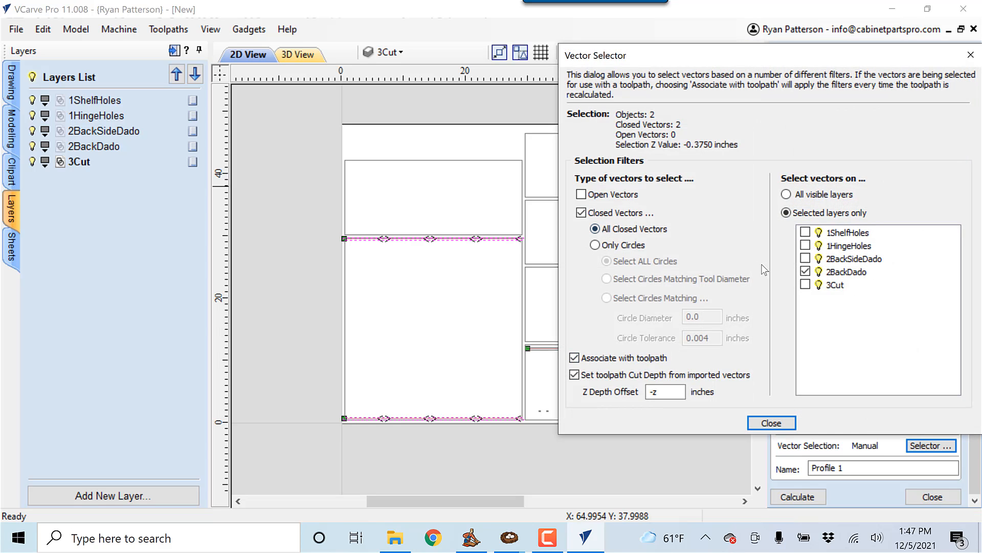
left_click(806, 272)
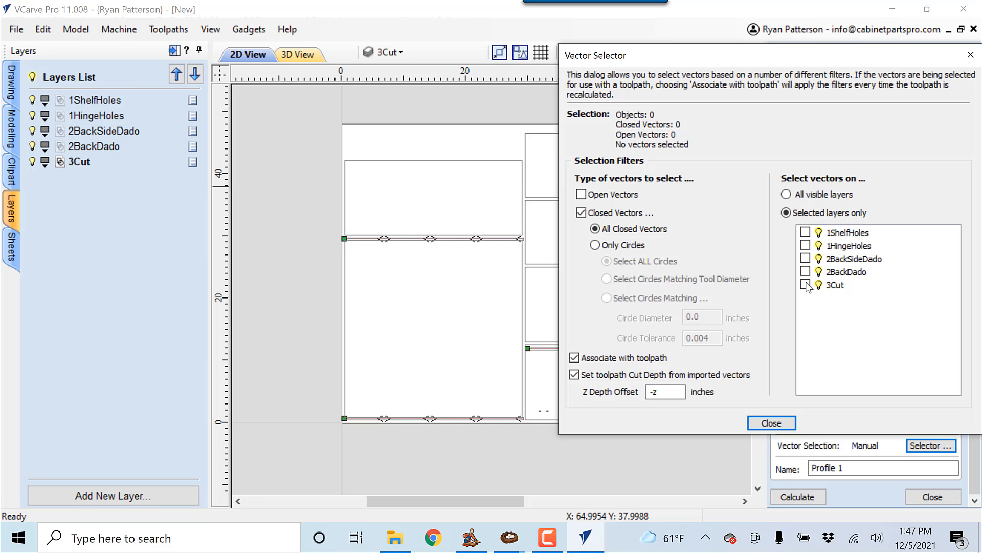
left_click(805, 285)
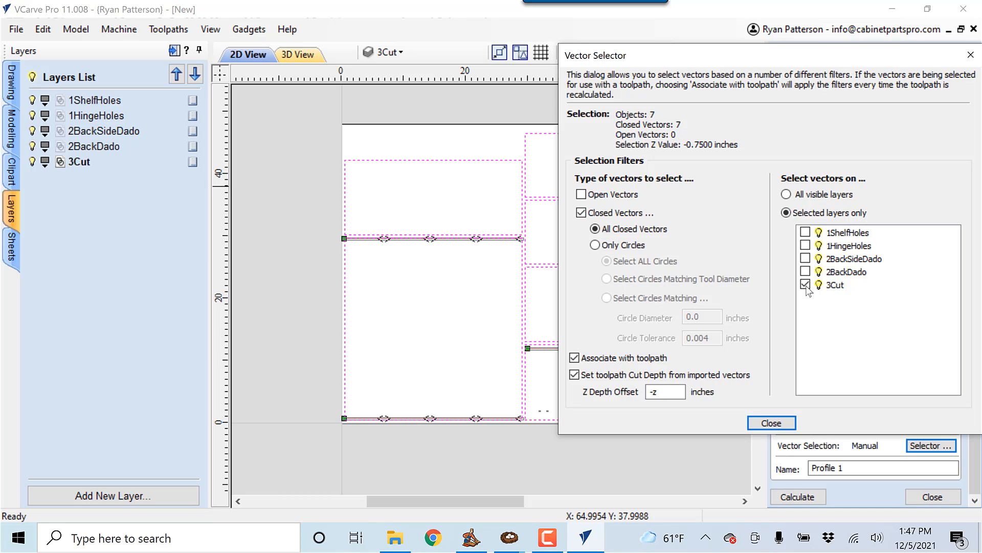
left_click(772, 423)
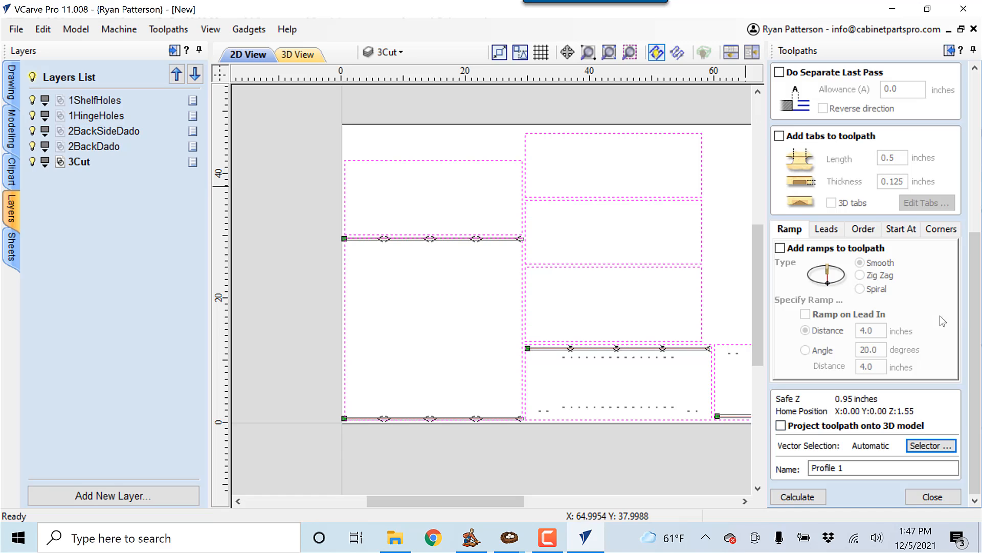
- Change the vector selection's Z depth offset formula to -z+.02 so the profile cuts past the material thickness
left_click_drag(973, 313, 972, 155)
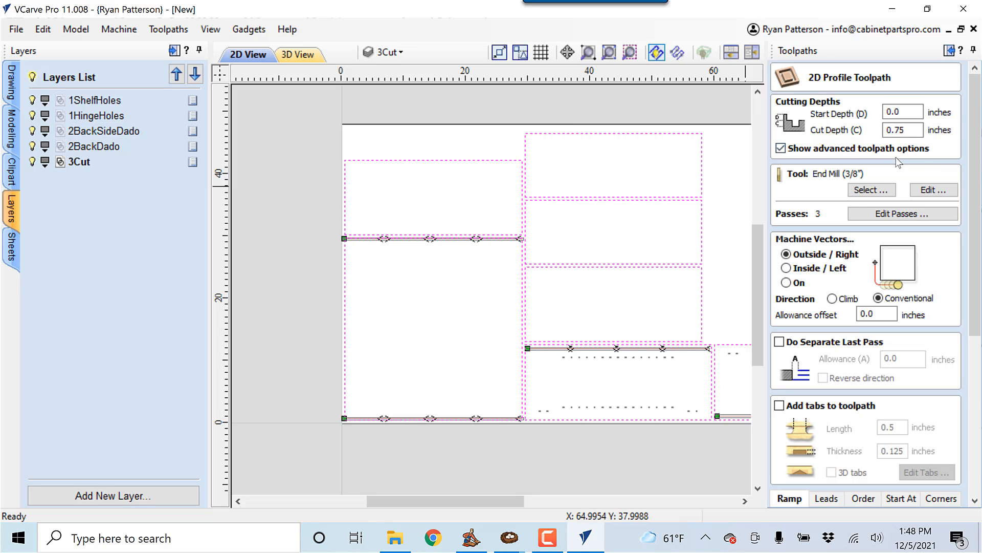
left_click_drag(977, 152, 974, 361)
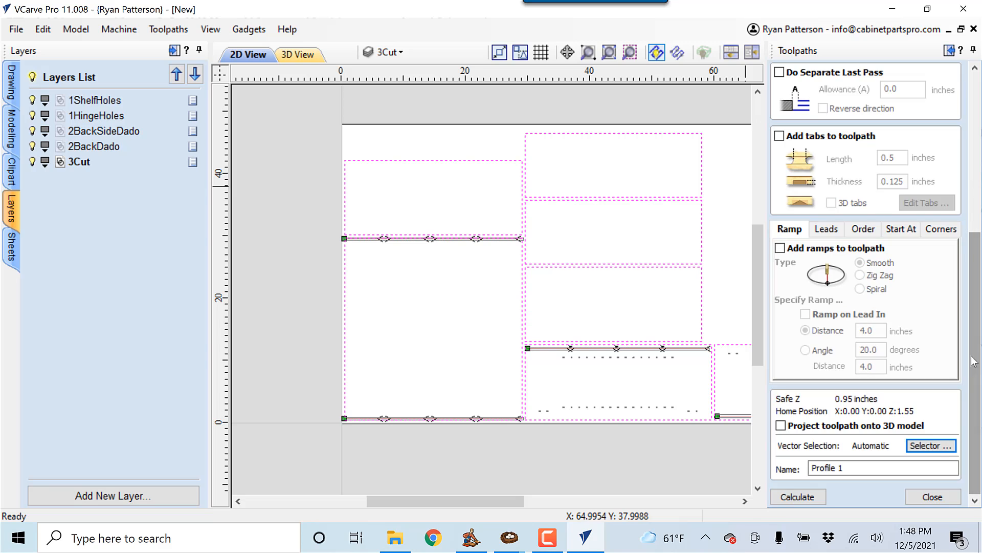
left_click(937, 444)
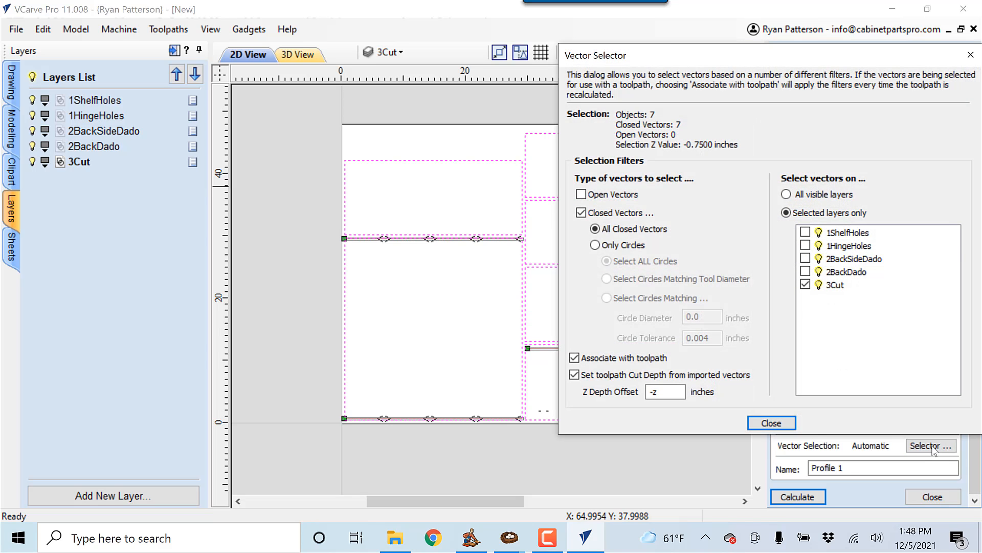
left_click(673, 391)
type("+.02")
left_click(772, 422)
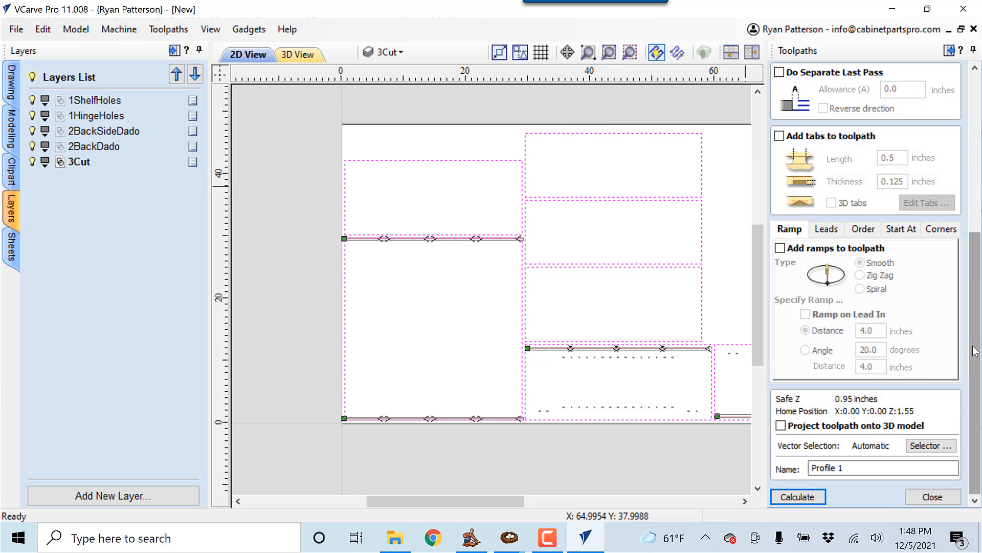
left_click_drag(976, 352, 972, 187)
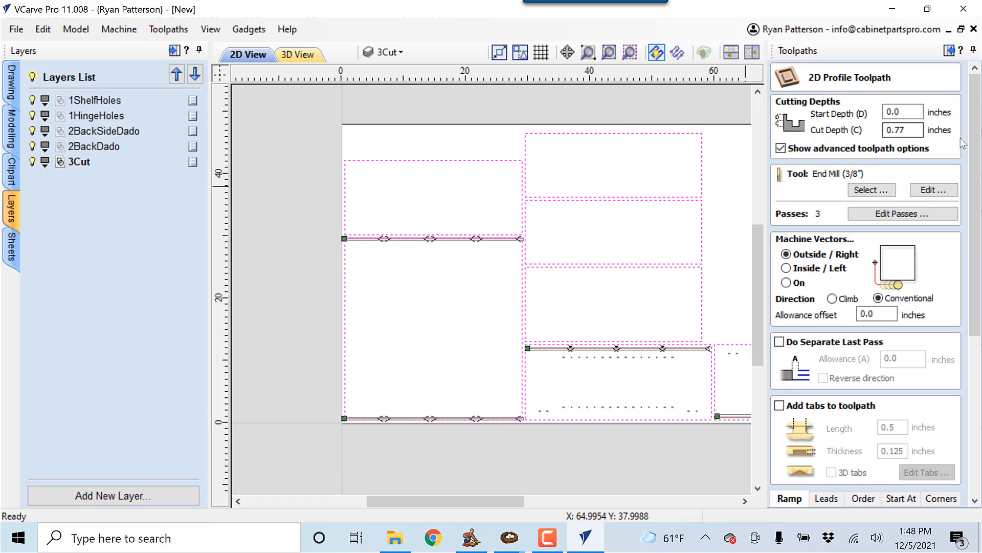
- Set the pass depth of the profile toolpath's 3/8" end mill to 1 inch
left_click_drag(978, 140, 979, 150)
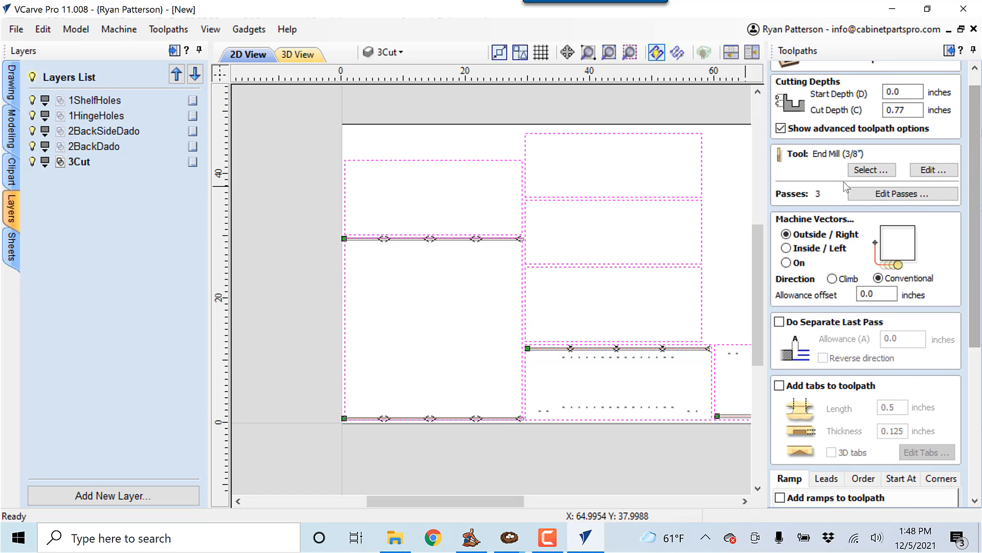
left_click(929, 172)
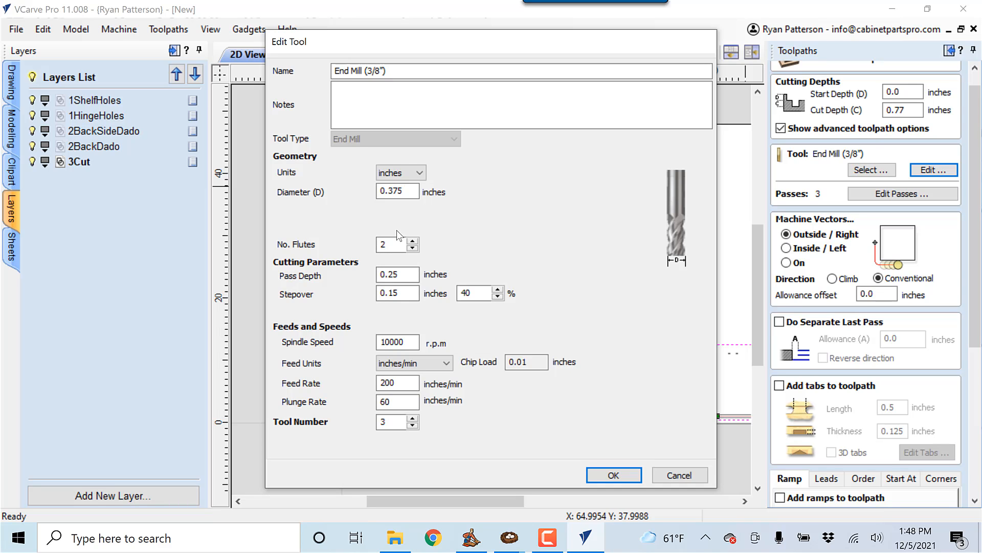
left_click_drag(406, 274, 379, 274)
type("1")
type(".5")
left_click_drag(406, 276, 373, 277)
type("1")
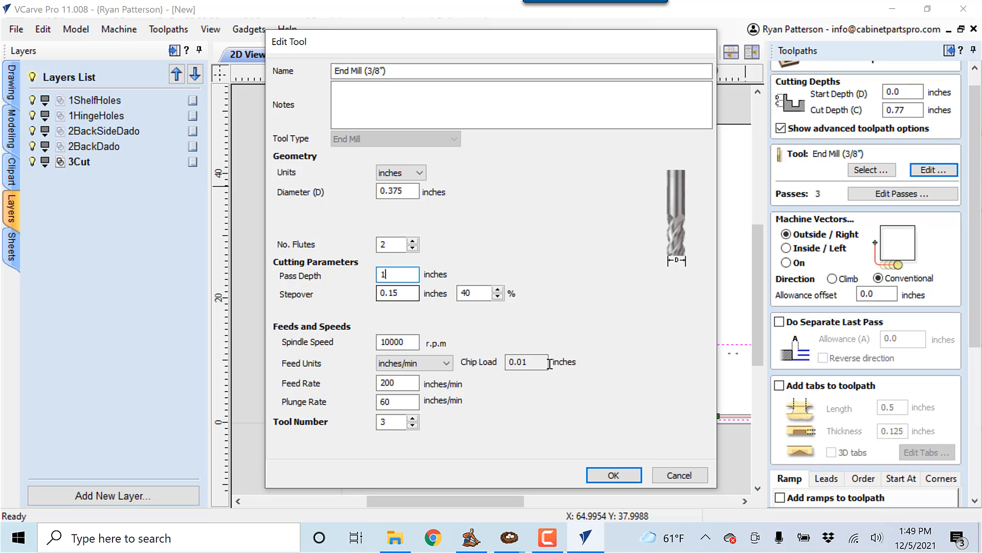
left_click(613, 475)
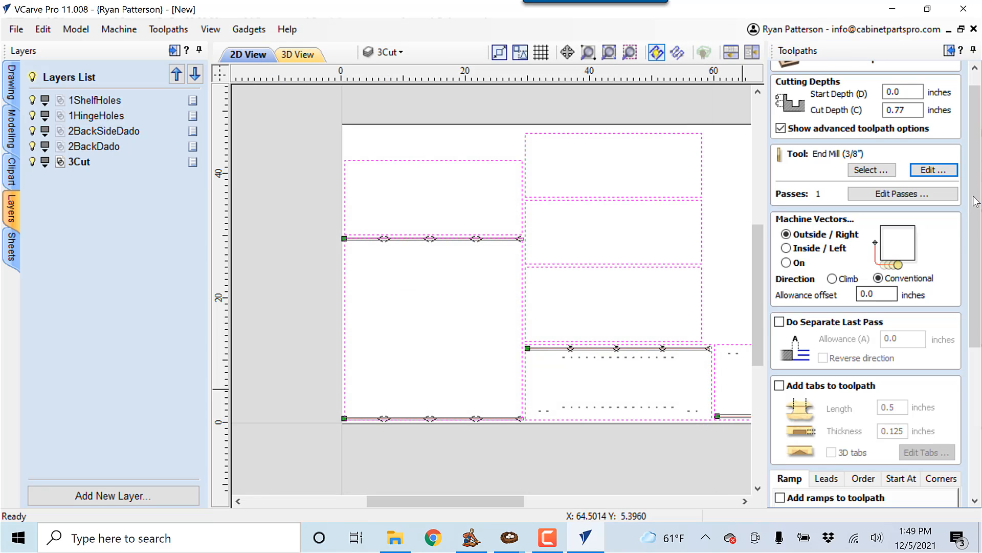
- Name the profile toolpath 3Cut and calculate it, accepting the cut through the material
scroll(977, 348, "down", 5)
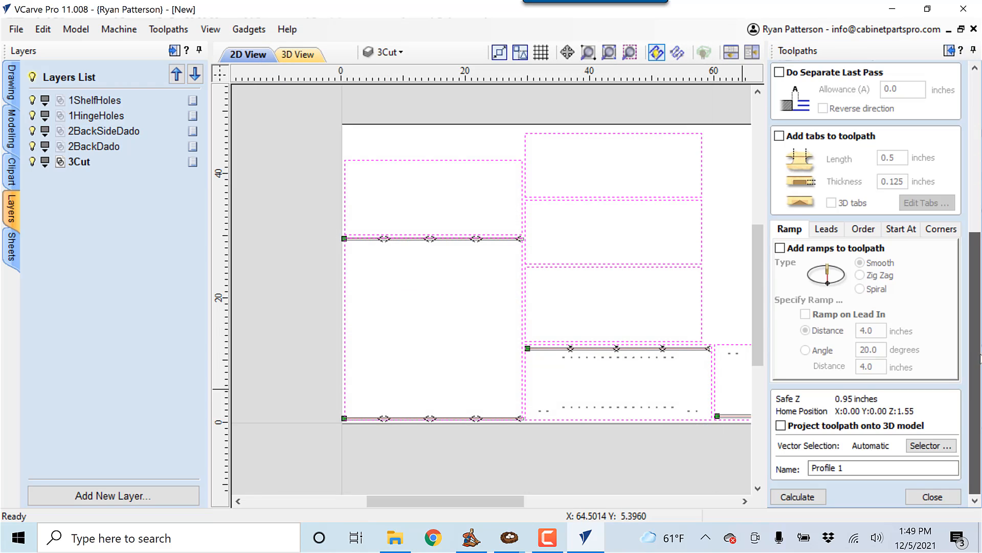
left_click(852, 470)
type("3")
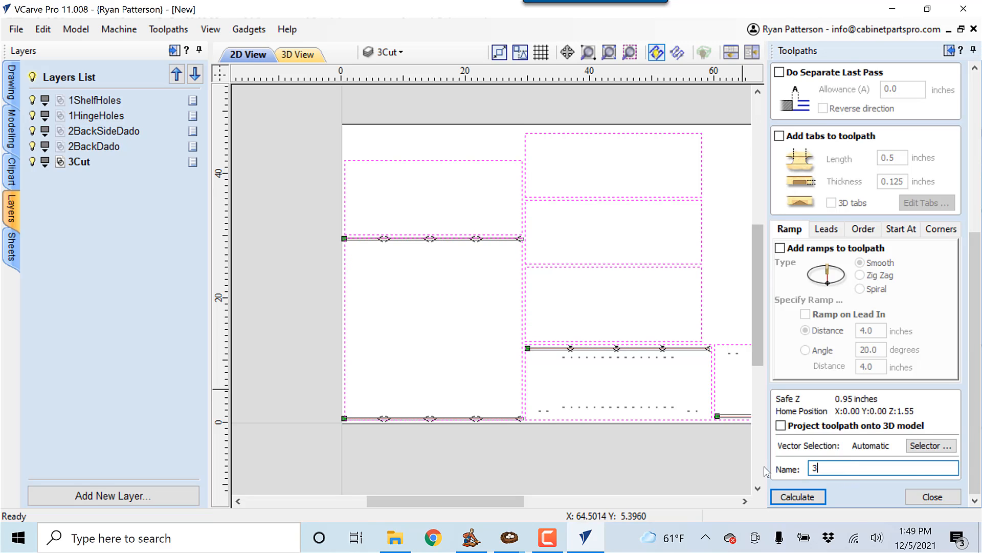
type("Cut")
left_click(802, 500)
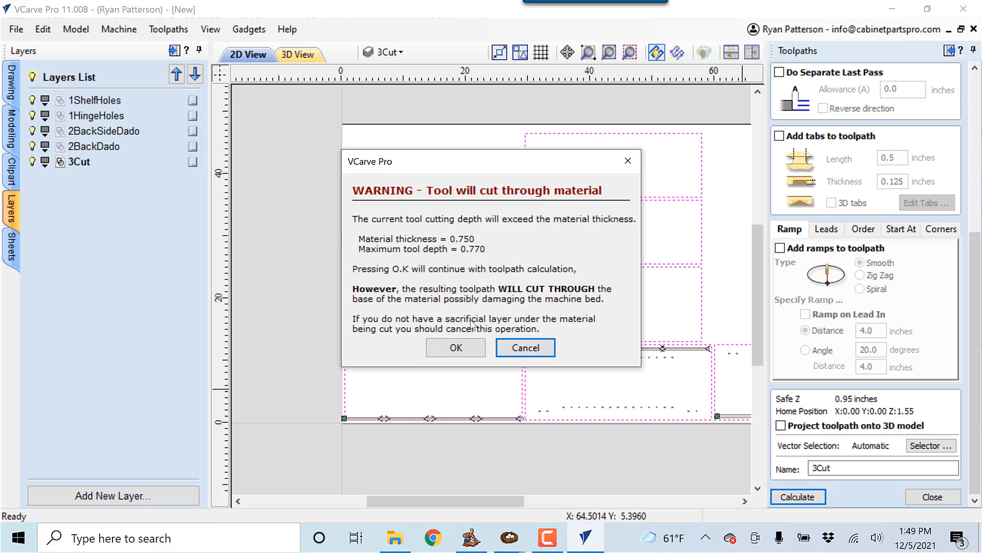
left_click(469, 348)
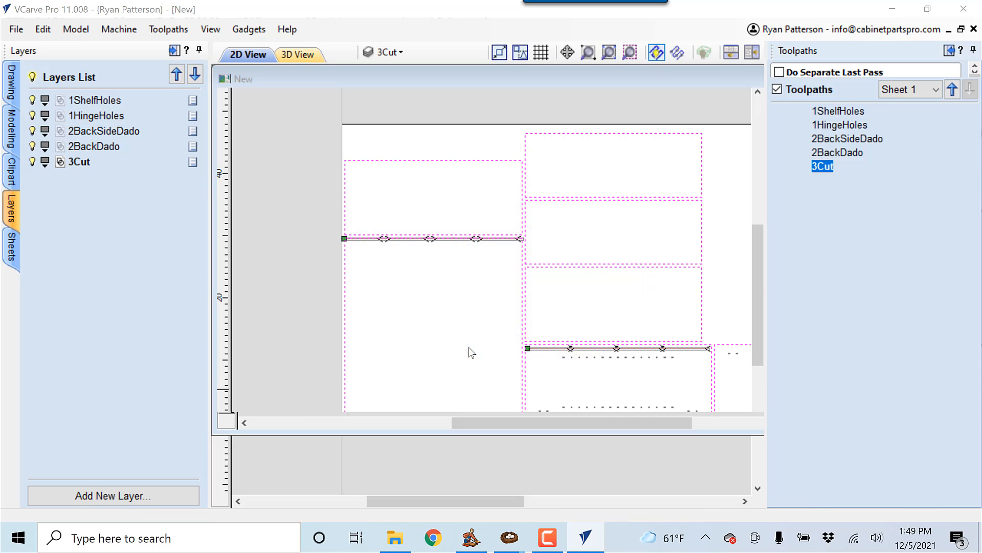
- Preview all toolpaths on the 3D sheet, inspect the simulated cuts, and return to the 2D layout with the preview closed
left_click(876, 339)
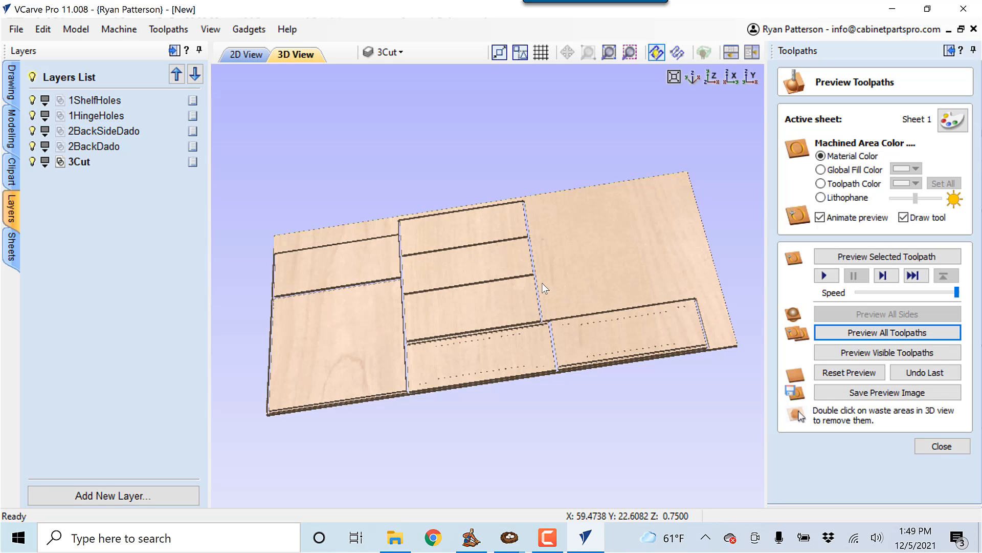
left_click_drag(542, 282, 601, 388)
left_click_drag(600, 333, 567, 233)
left_click(239, 55)
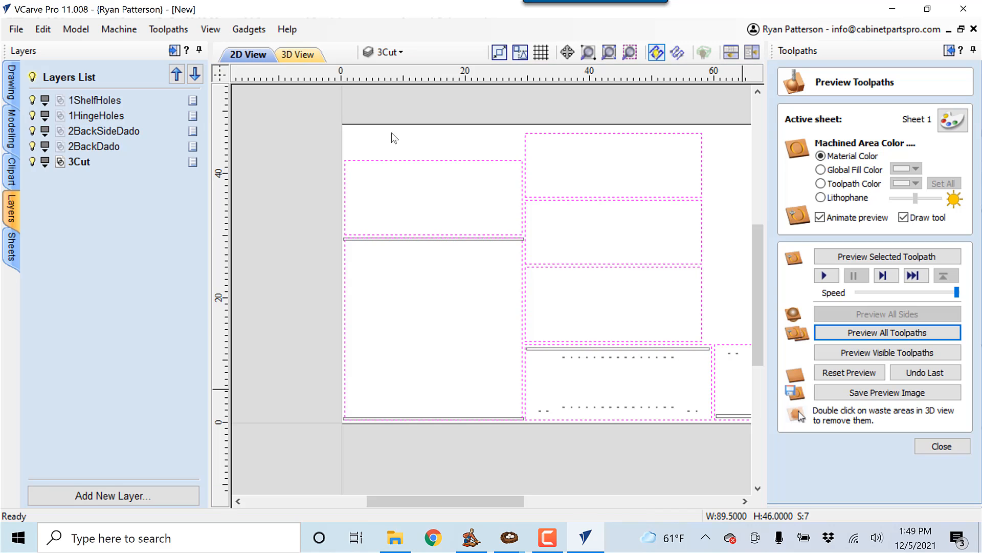
scroll(646, 307, "up", 2)
scroll(564, 303, "down", 2)
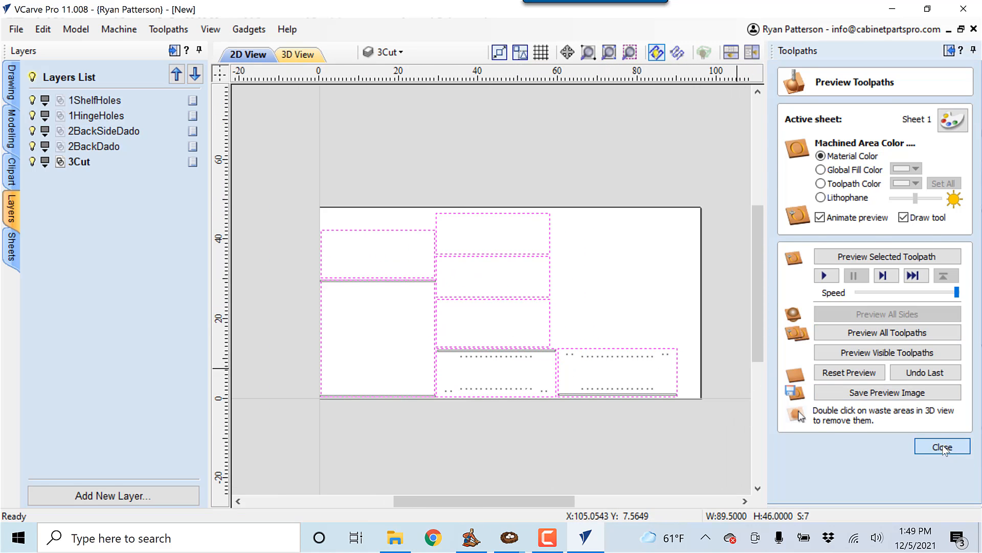
left_click(944, 446)
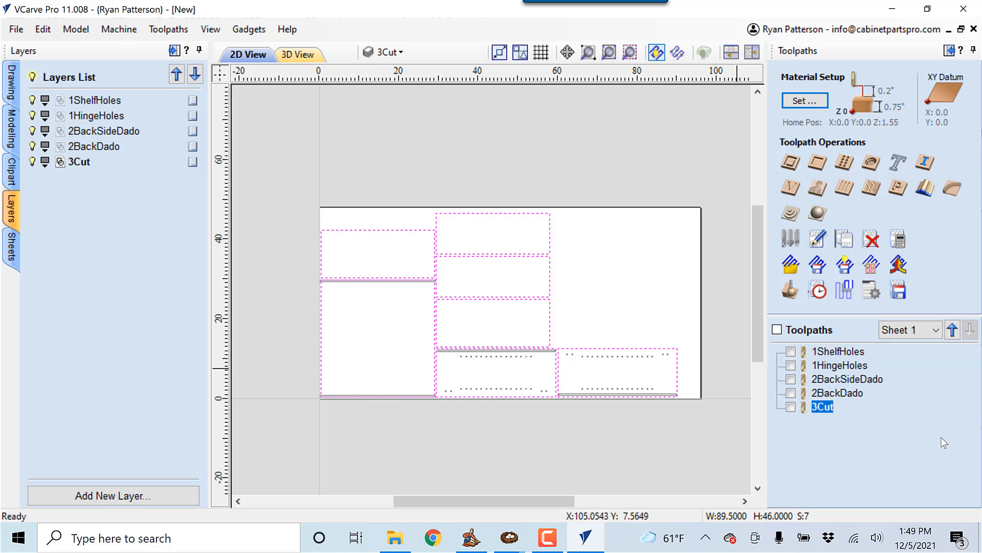
- Review the 1ShelfHoles toolpath's vector selection filters, including its toolpath association and Z depth offset, without changing them
double_click(848, 350)
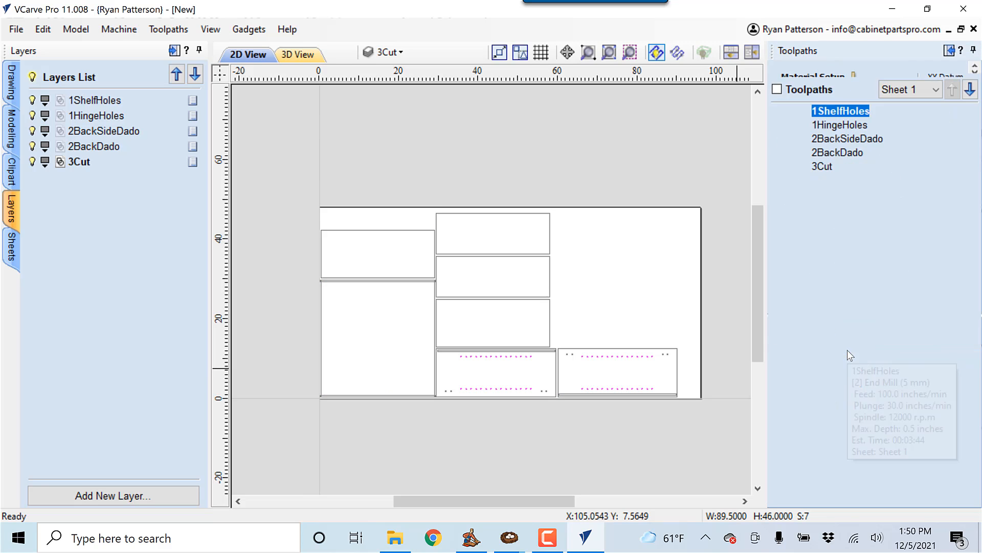
scroll(849, 352, "down", 1)
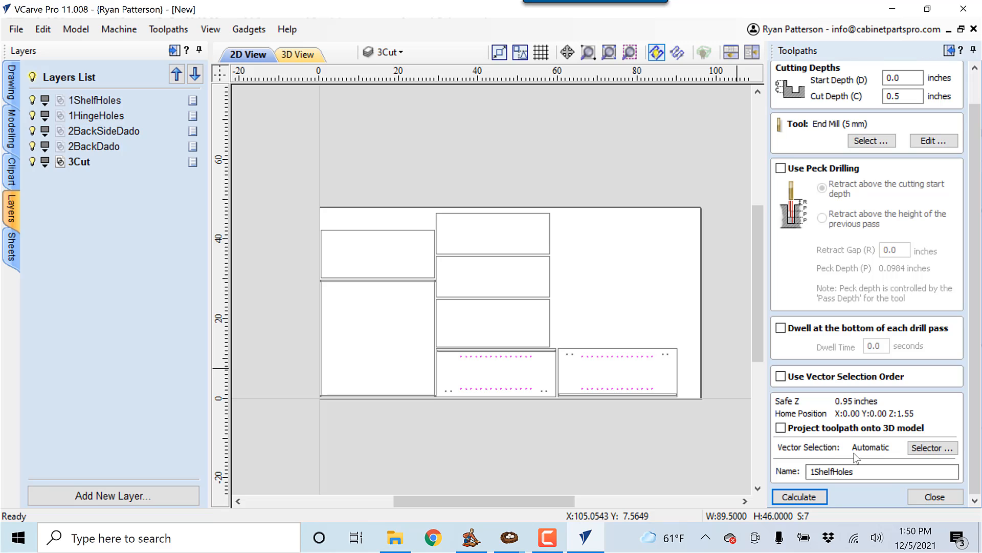
left_click(925, 447)
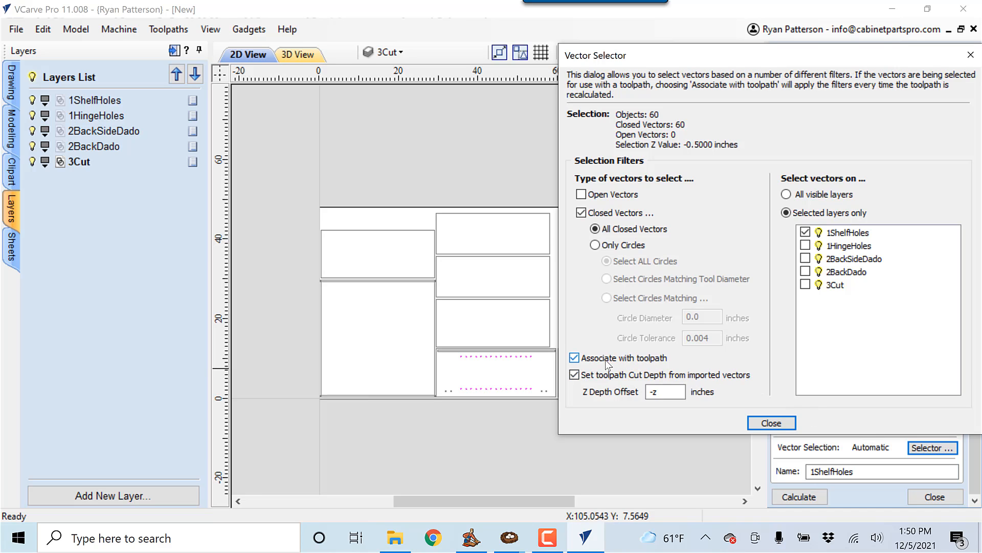
left_click(773, 424)
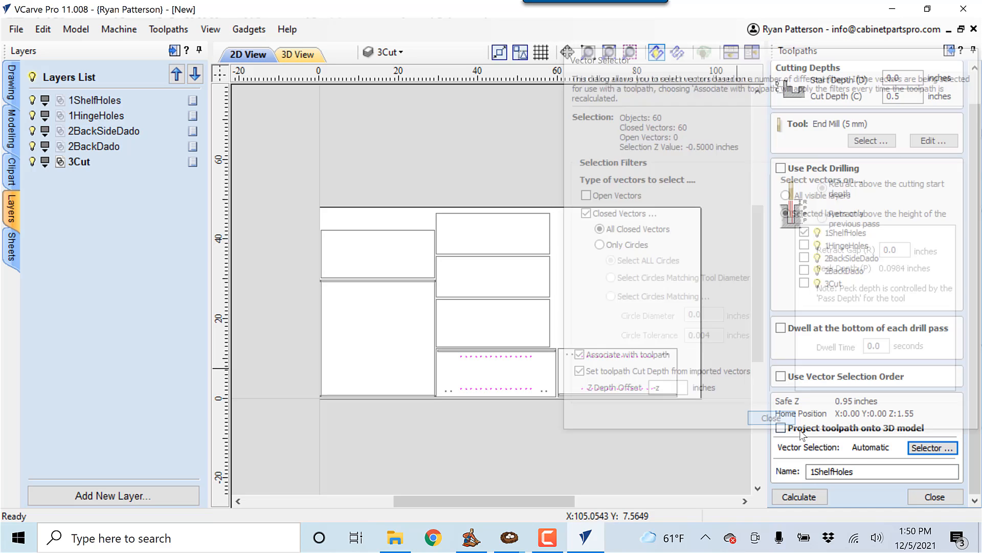
left_click(930, 499)
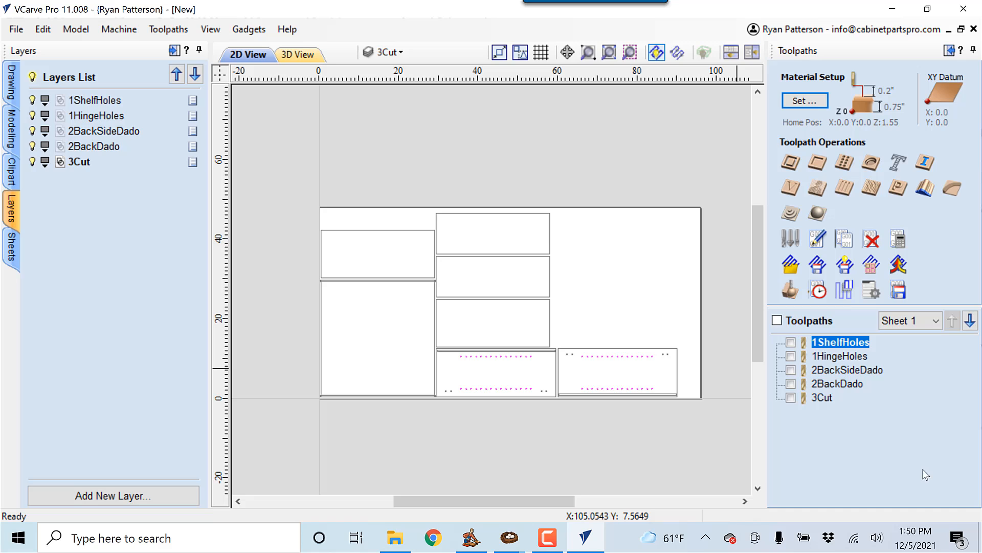
- Check the vector selection mode of the 1HingeHoles and 2BackSideDado toolpaths, closing each without recalculating
double_click(840, 355)
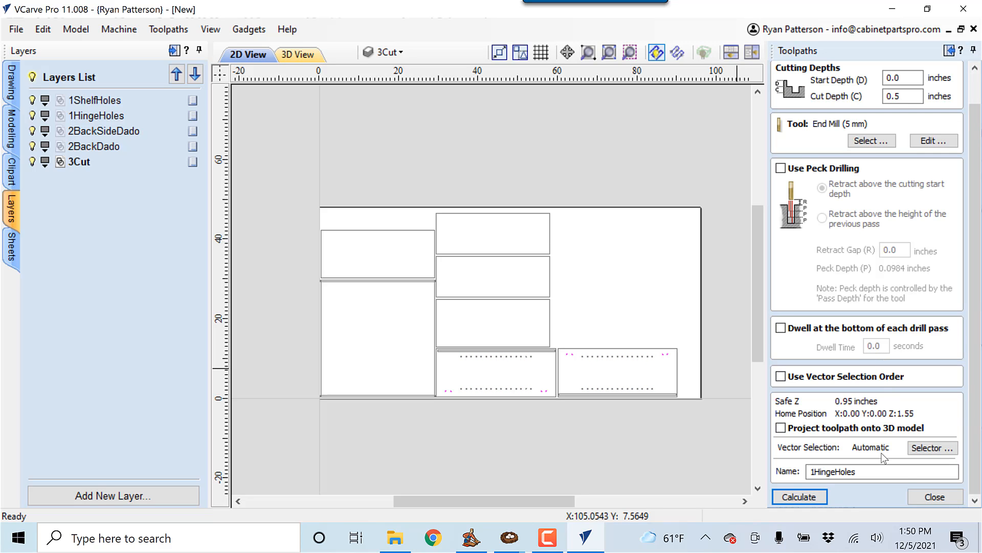
left_click(934, 500)
double_click(840, 369)
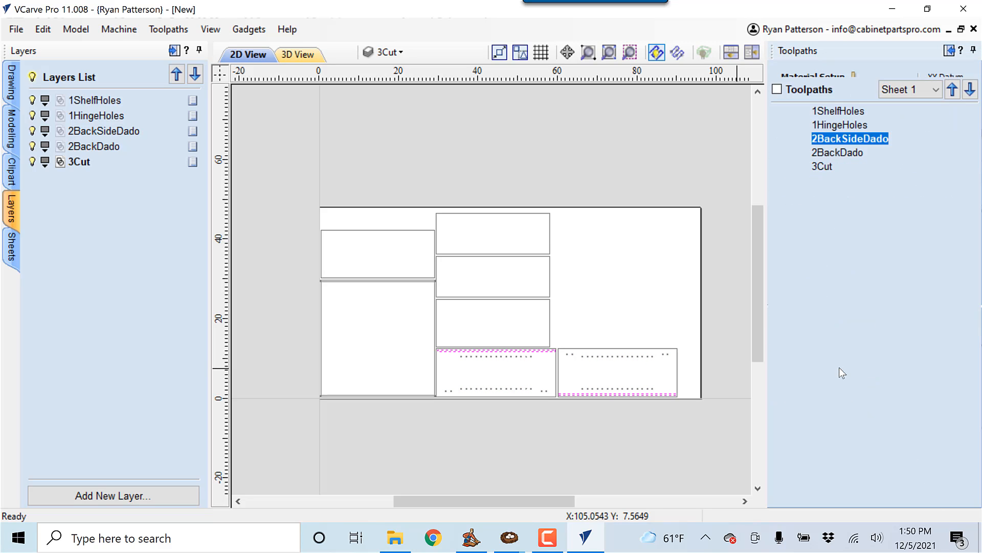
scroll(859, 396, "down", 2)
scroll(858, 409, "down", 3)
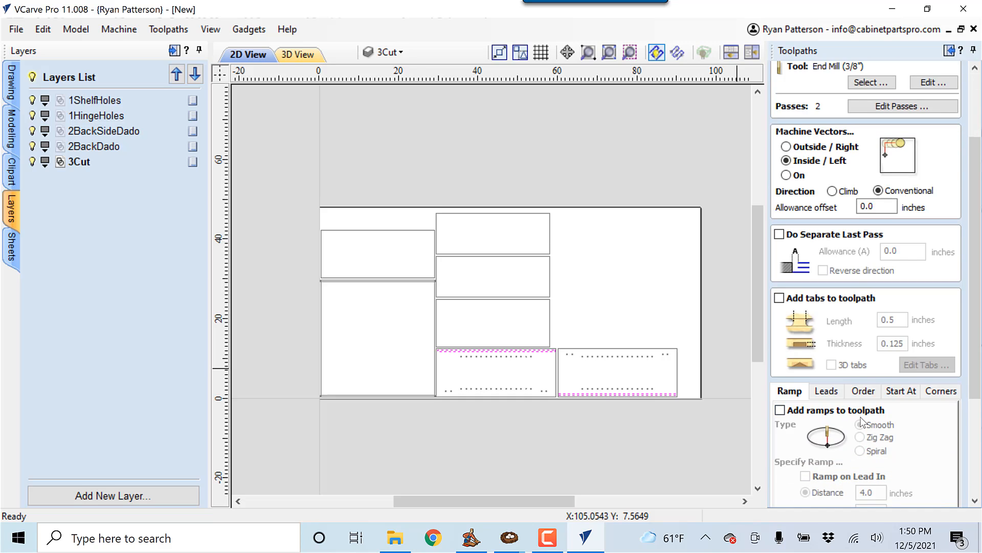
scroll(861, 421, "down", 2)
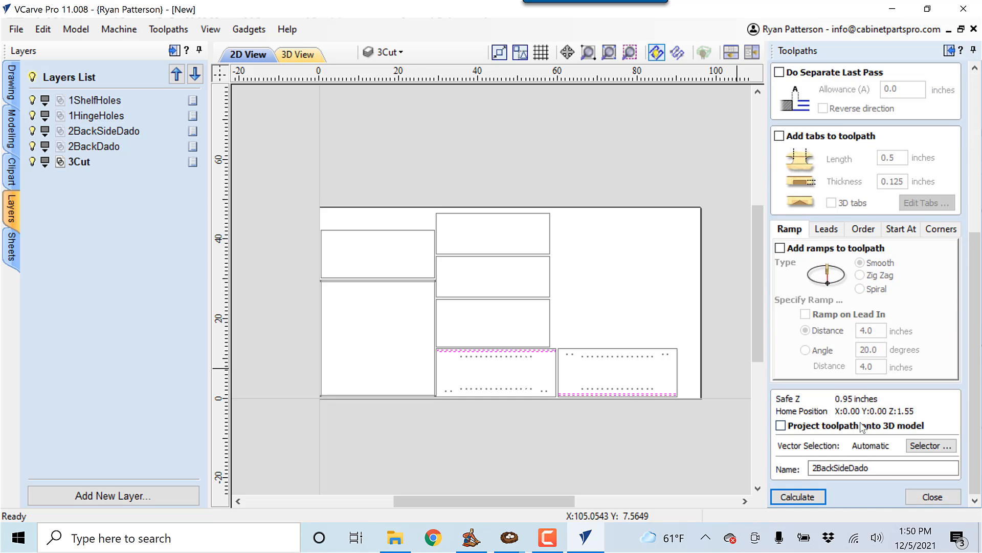
left_click(944, 496)
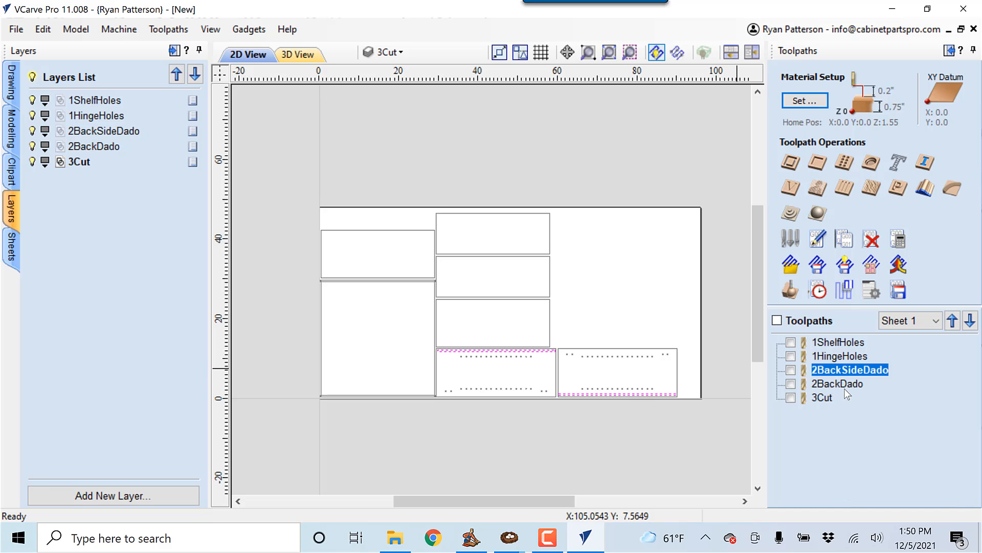
- Check the vector selection mode of the 2BackDado and 3Cut profile toolpaths, closing each without recalculating
double_click(844, 385)
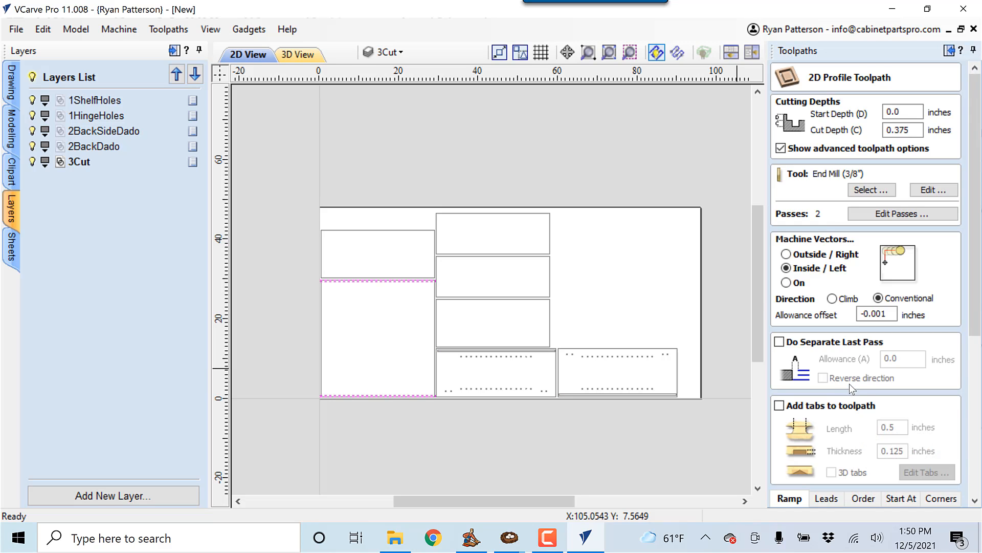
scroll(849, 383, "down", 5)
scroll(851, 394, "down", 3)
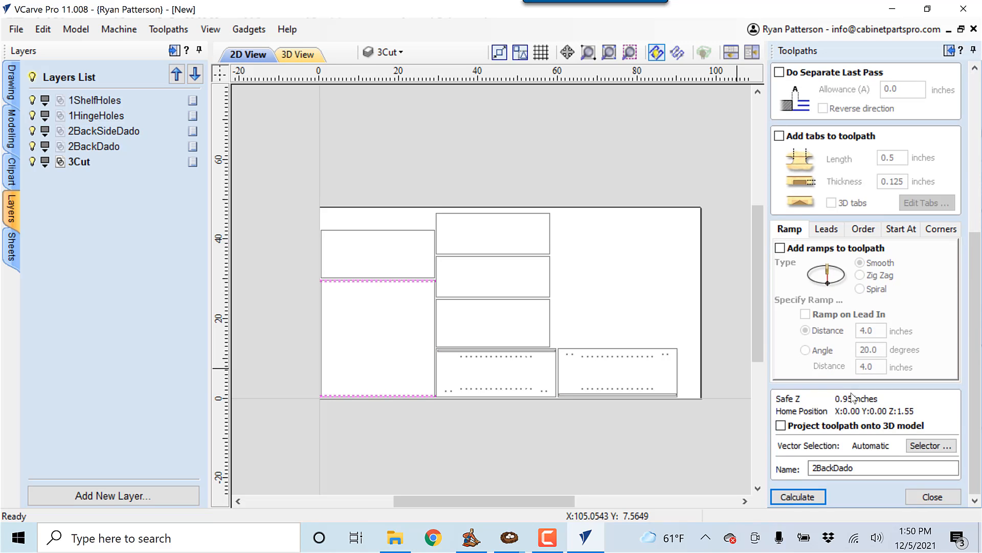
left_click(934, 499)
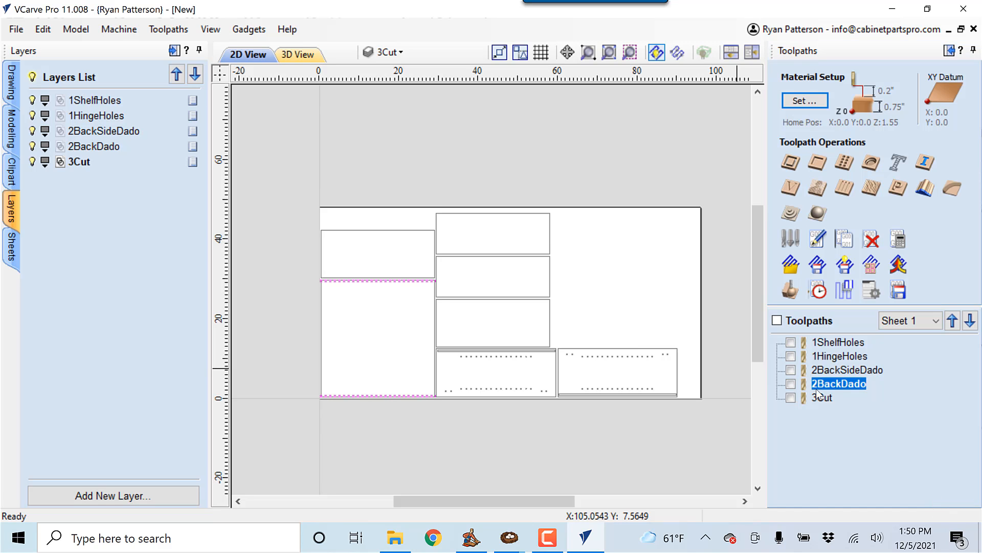
double_click(823, 397)
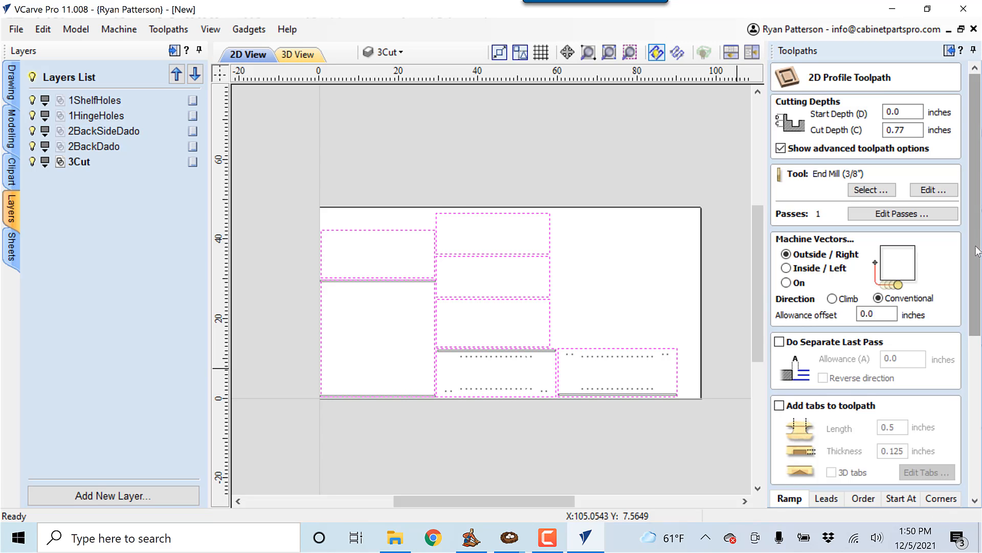
left_click(979, 430)
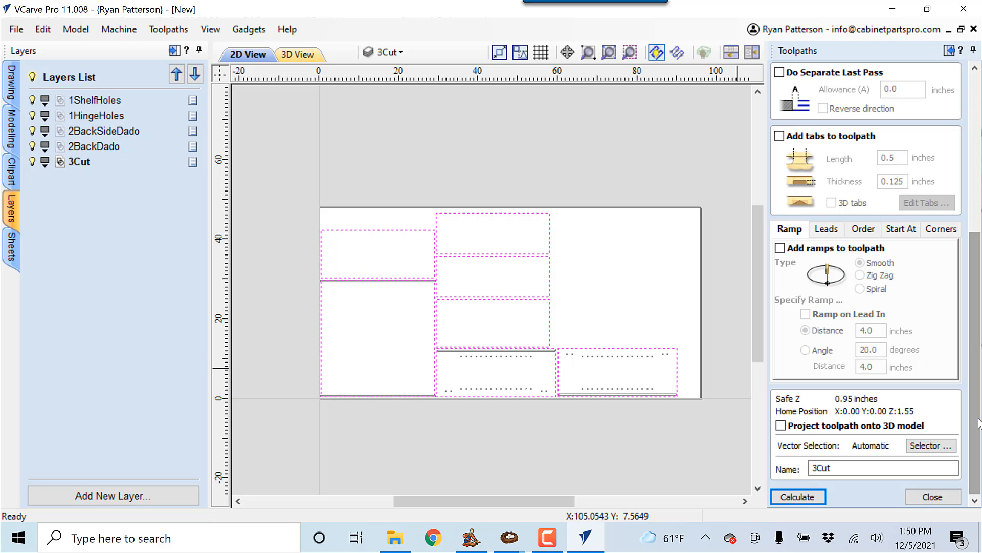
left_click(929, 497)
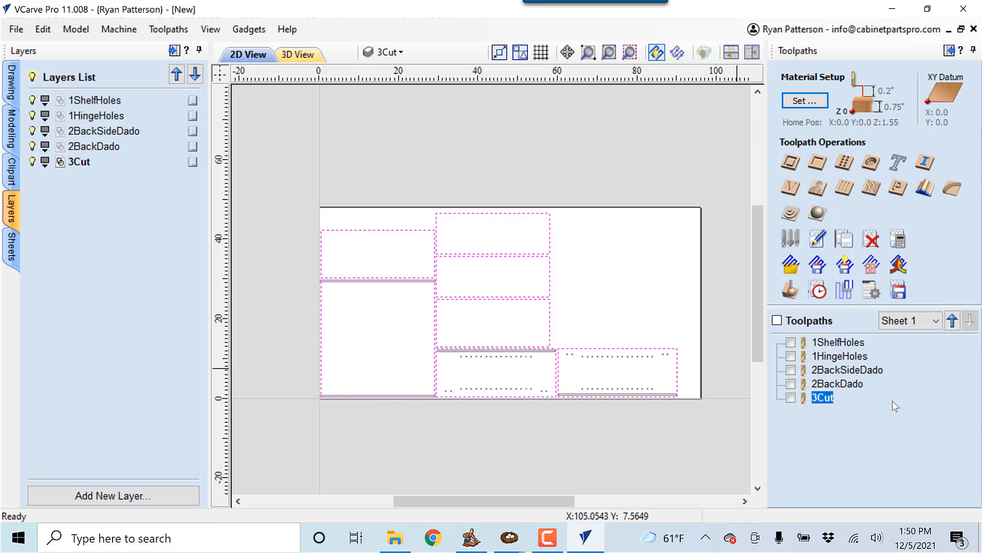
- Save all the toolpaths on Sheet 1 as a toolpath template named Cabinets in the Demo folder
left_click(777, 321)
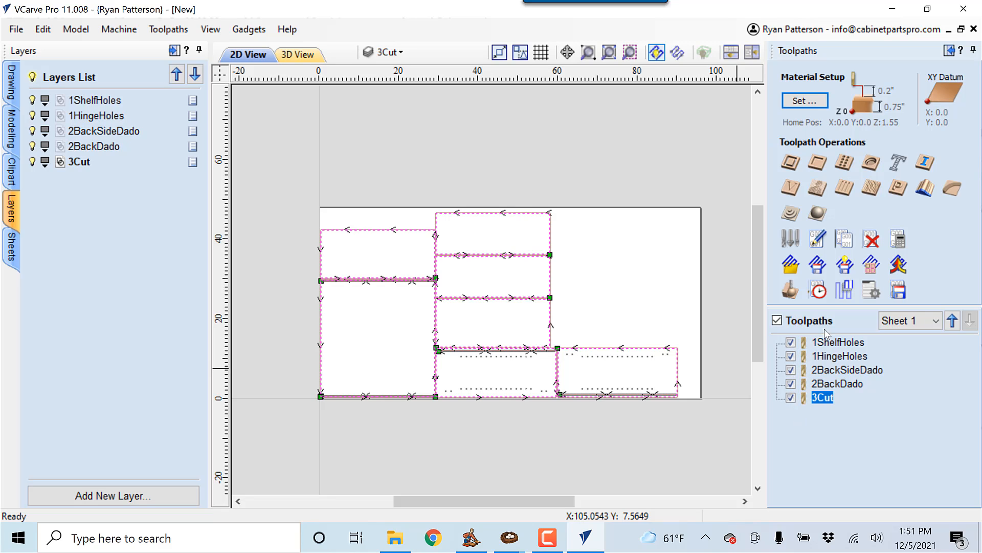
left_click(845, 267)
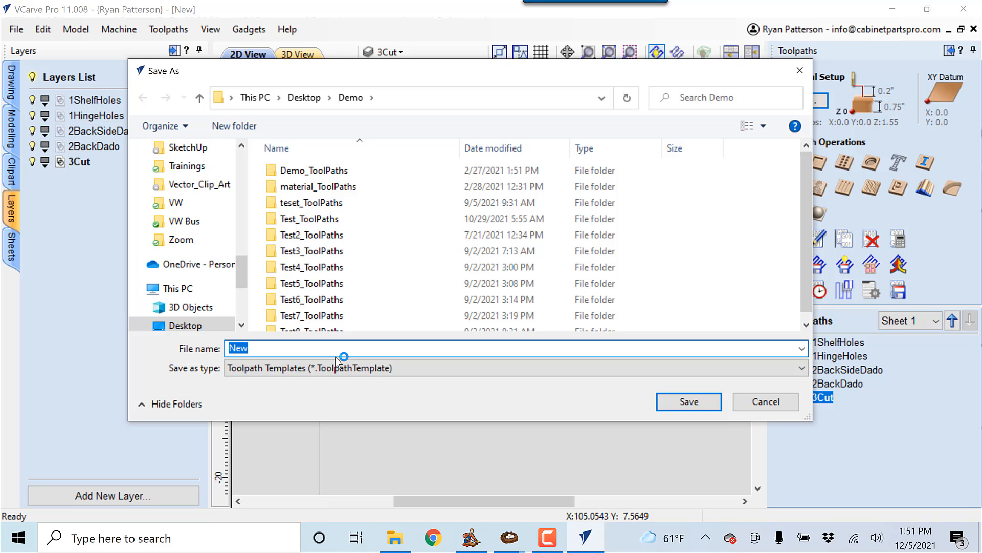
type("Cabinets")
left_click(701, 400)
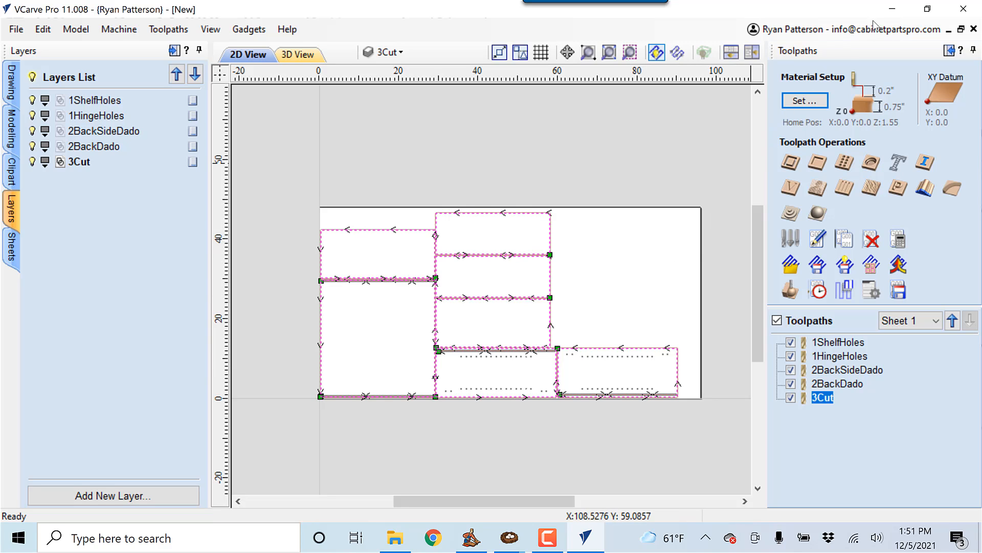
- Close VCarve Pro without saving the changes and close PartNester to return to Cabinet Parts Pro
left_click(964, 9)
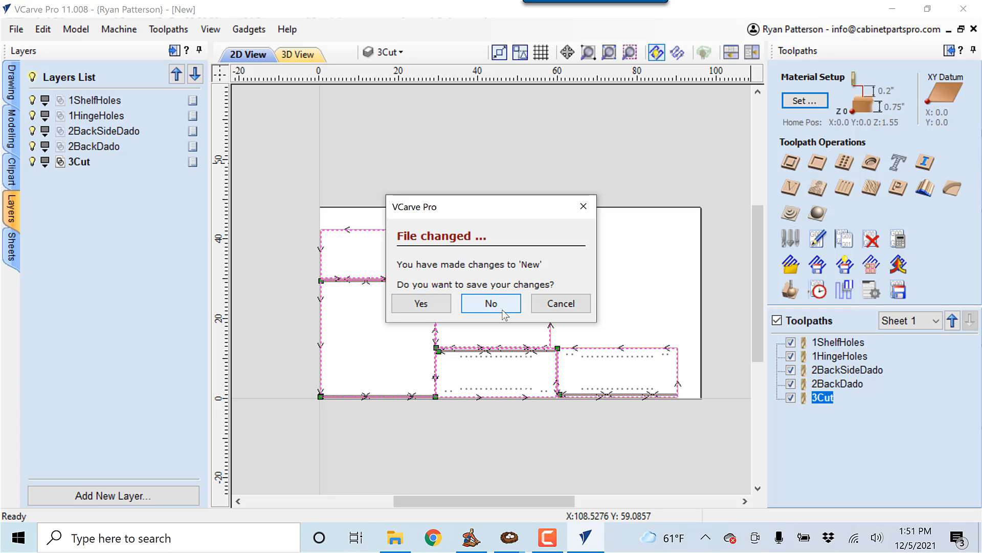
left_click(503, 314)
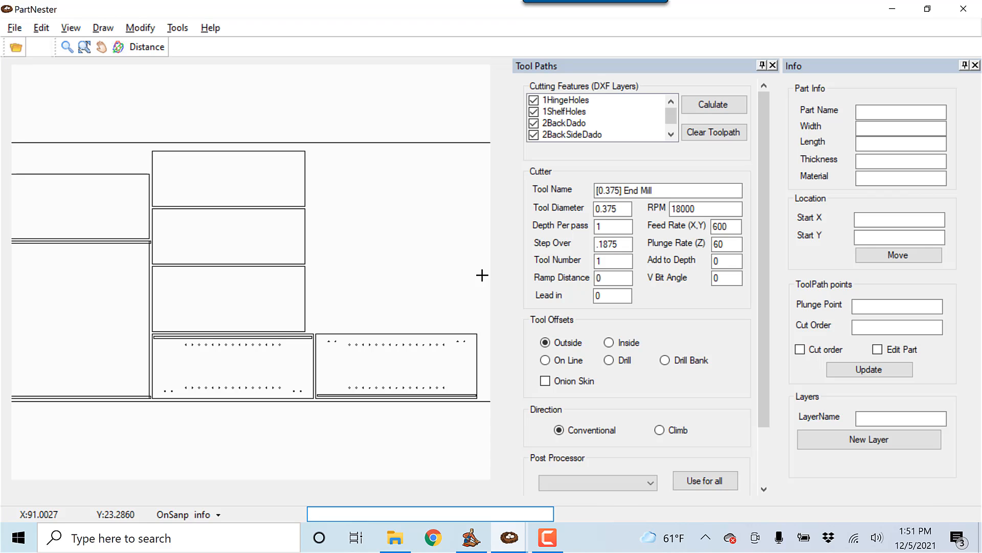
right_click(508, 543)
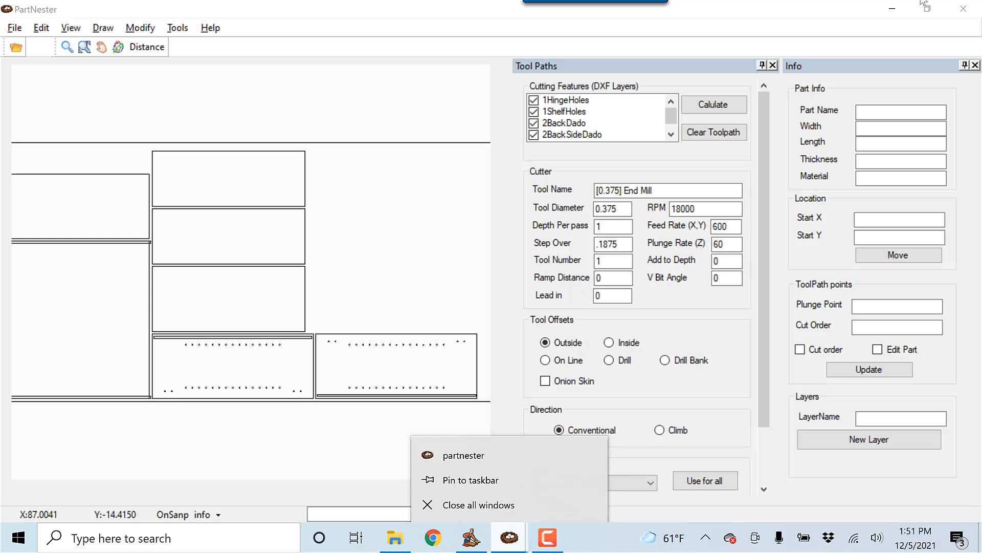
left_click(971, 7)
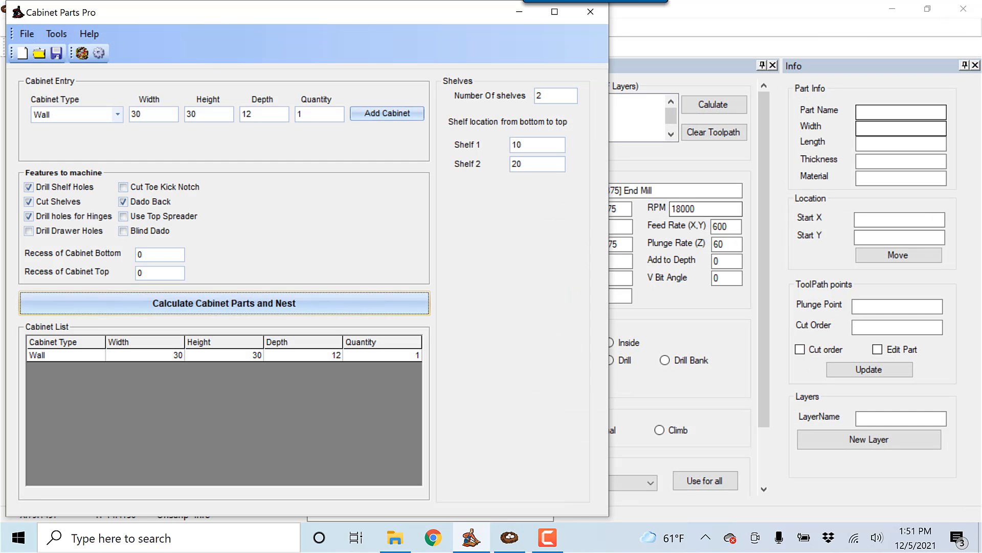
left_click(970, 10)
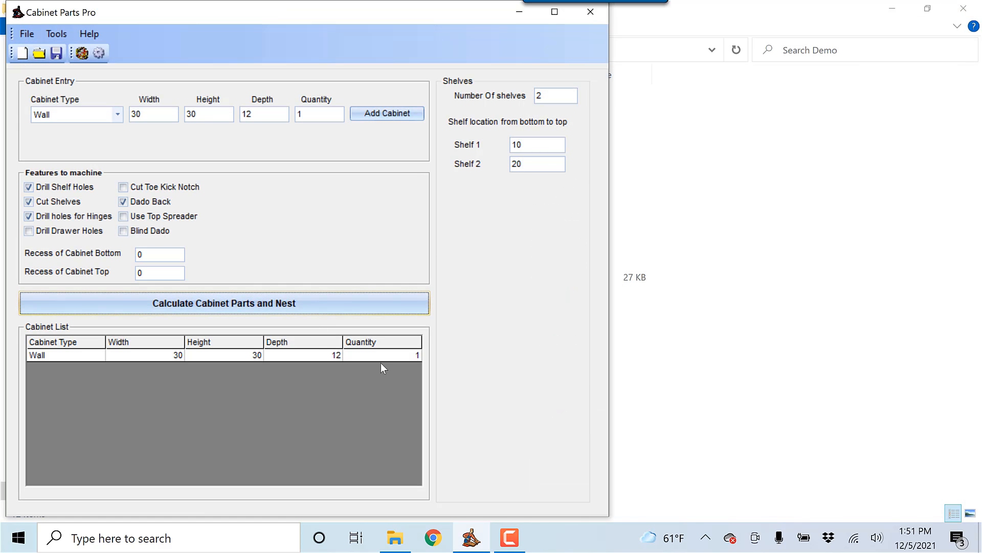
- Set the wall cabinet's quantity in the cabinet list to 5 and calculate and nest the parts again
left_click(381, 358)
left_click(381, 355)
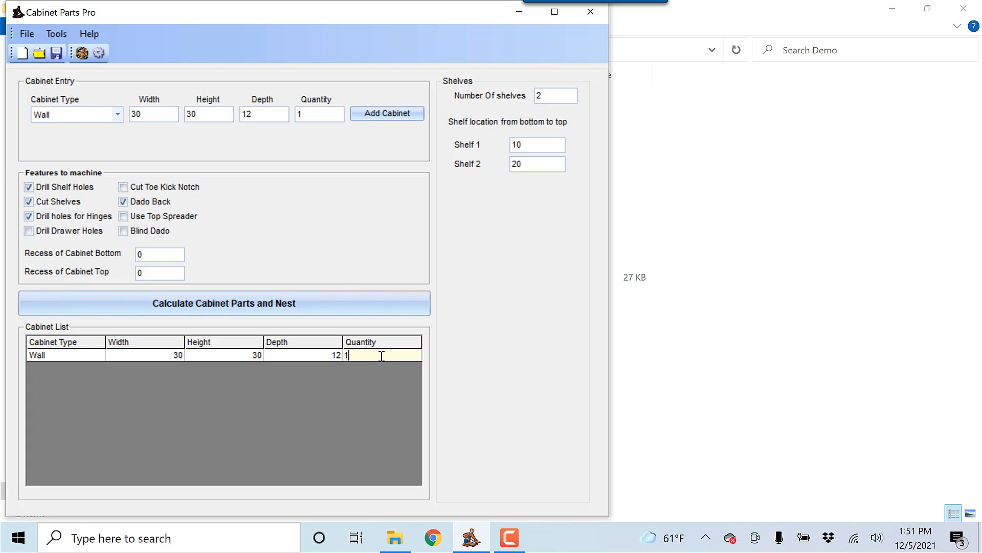
double_click(381, 356)
type("5")
left_click(354, 303)
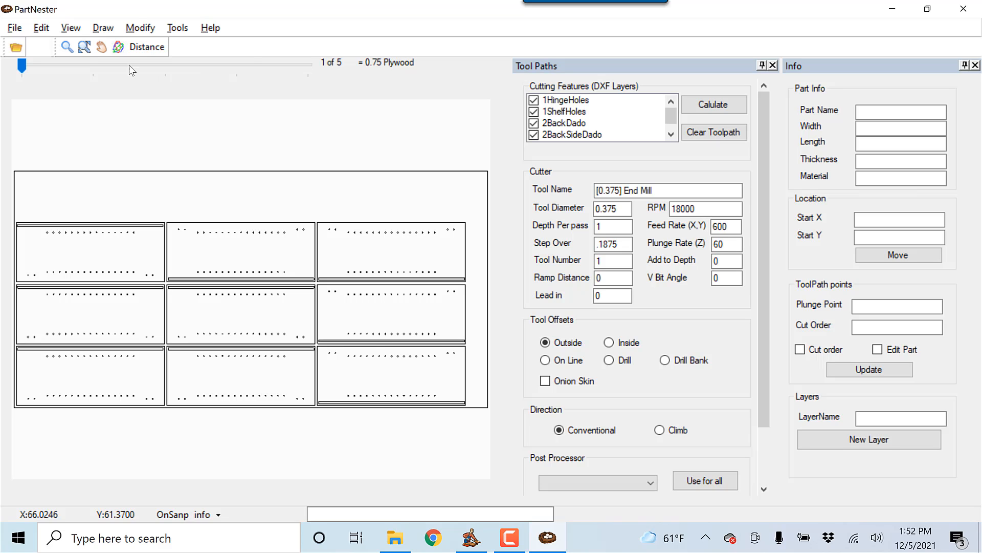
- Look through the five nested 0.75 Plywood sheets to examine how the cabinet parts are laid out
left_click(107, 71)
left_click(169, 73)
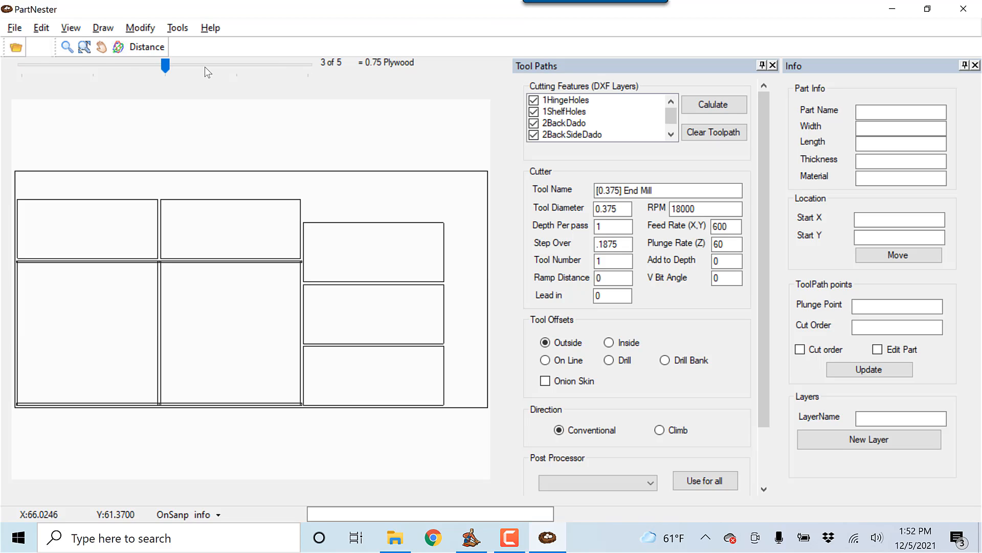
left_click(211, 72)
left_click(287, 69)
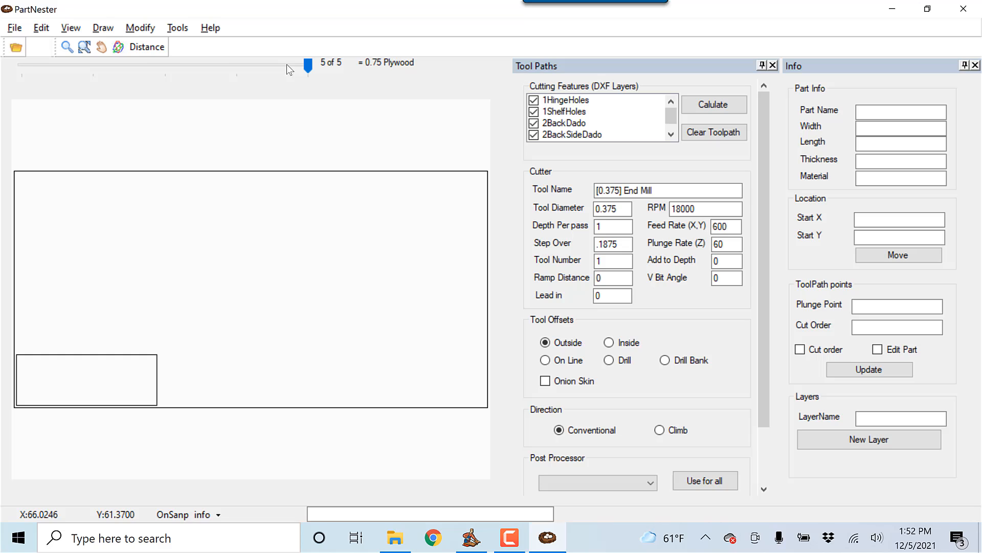
left_click(34, 68)
left_click(34, 68)
left_click(34, 68)
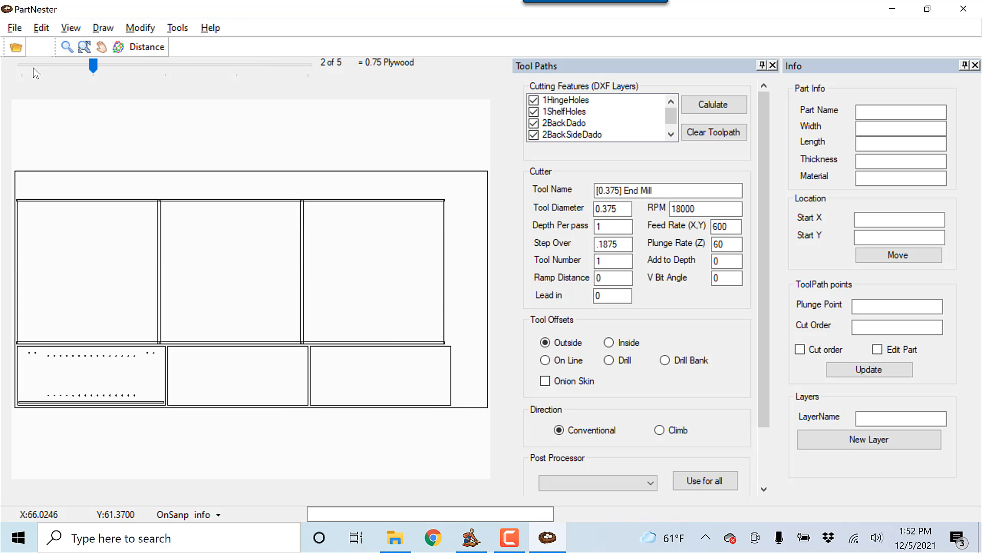
- Copy the nested sheet layouts to Vectric
left_click(42, 28)
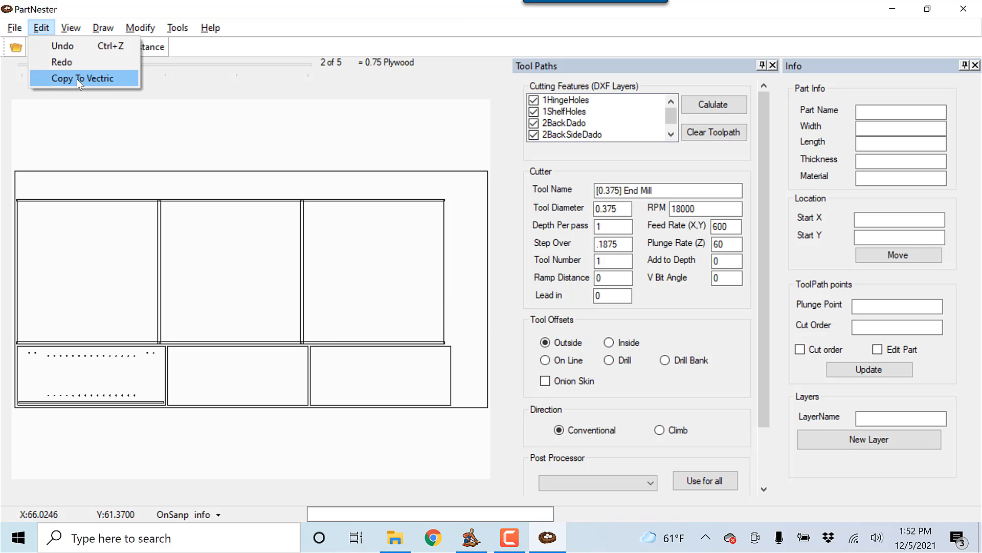
left_click(76, 79)
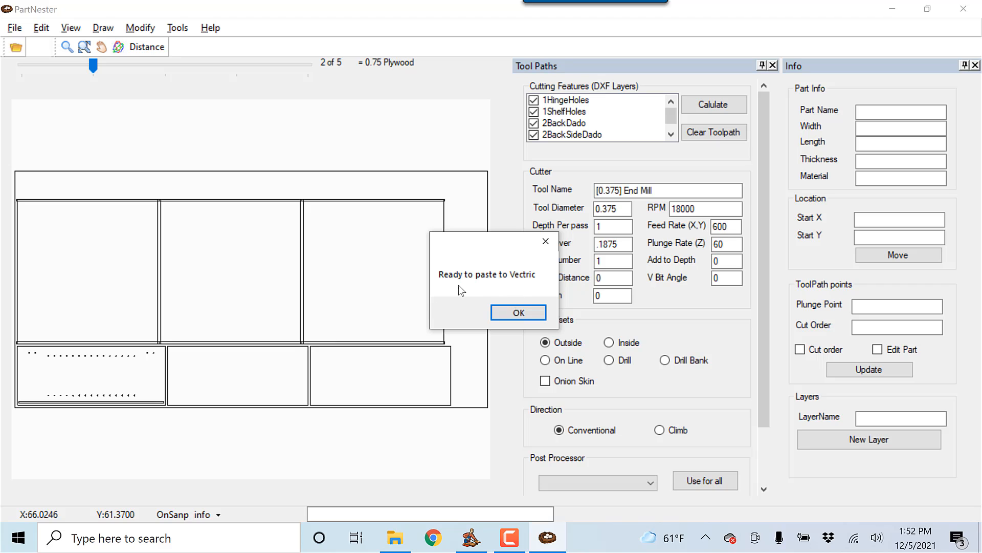
left_click(519, 313)
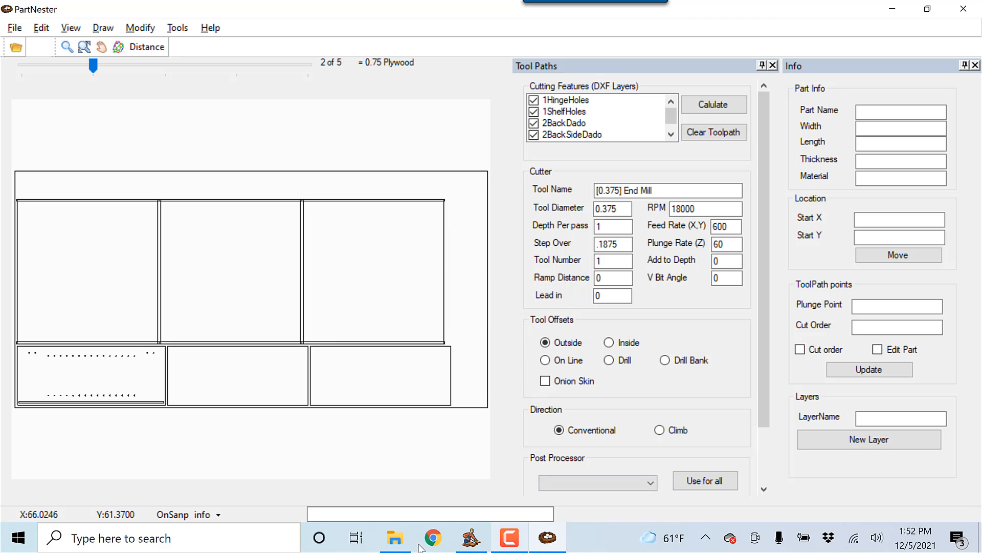
- Switch to VCarve Pro 11.0 and create a new single-sided 96 by 48 inch job, 0.75 inches thick, zeroed on the machine bed
left_click(281, 538)
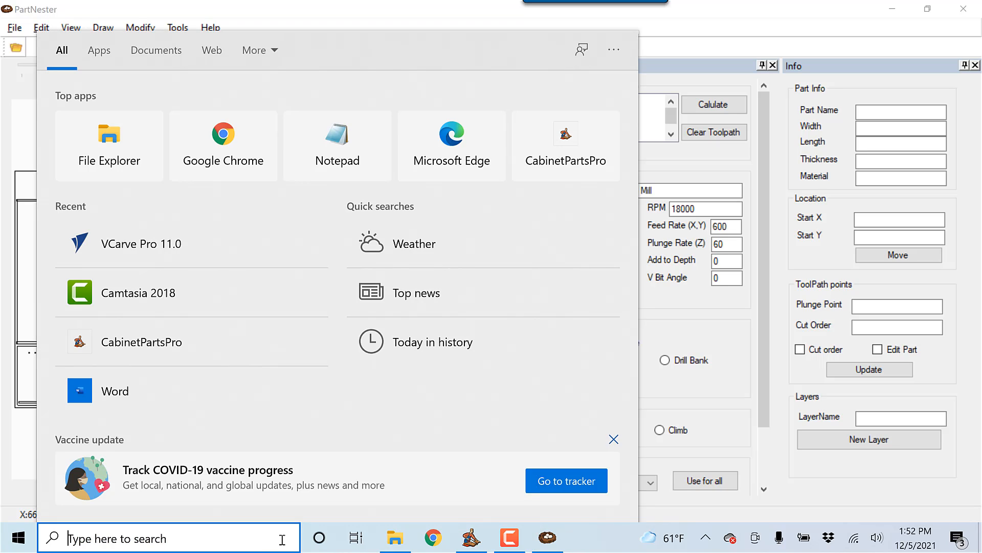
type("v")
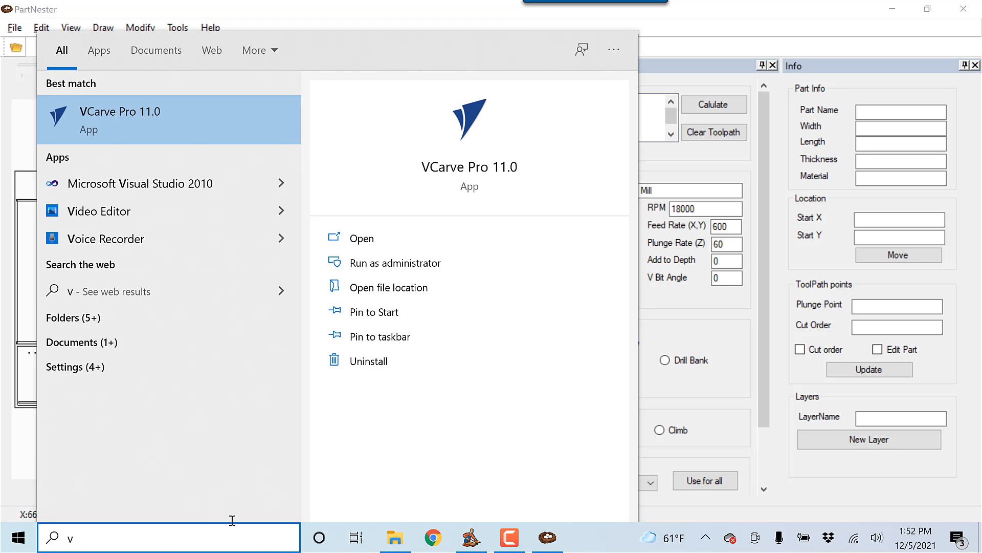
left_click(124, 112)
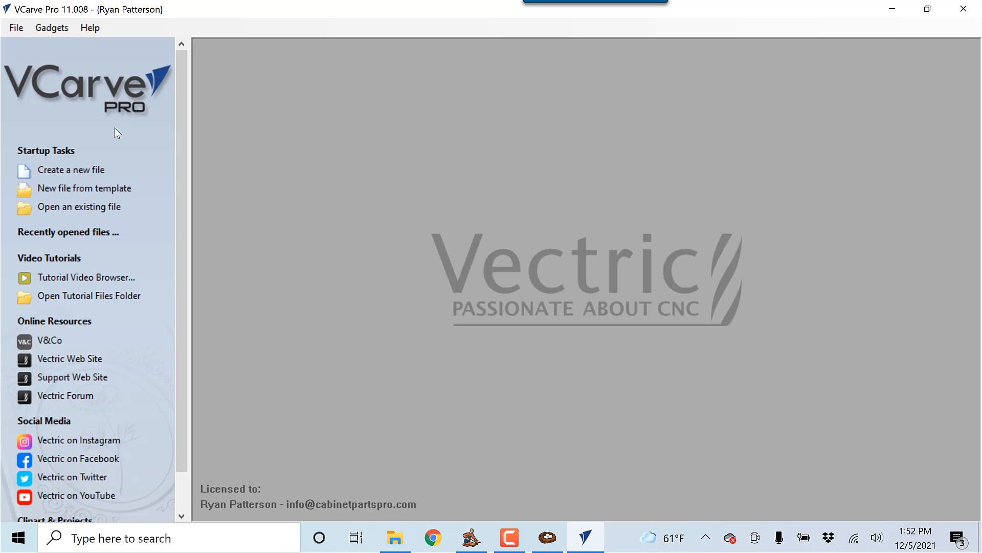
left_click(91, 174)
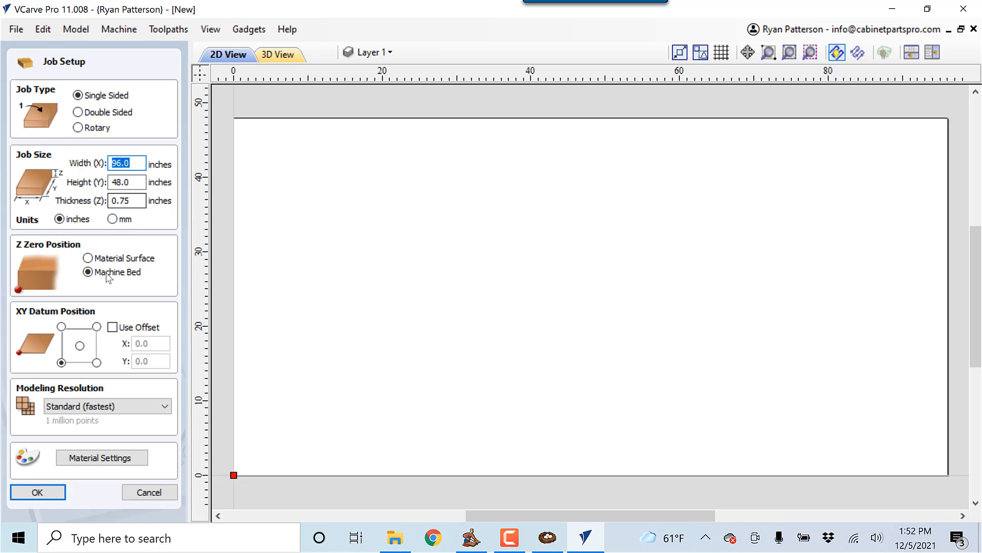
left_click(60, 494)
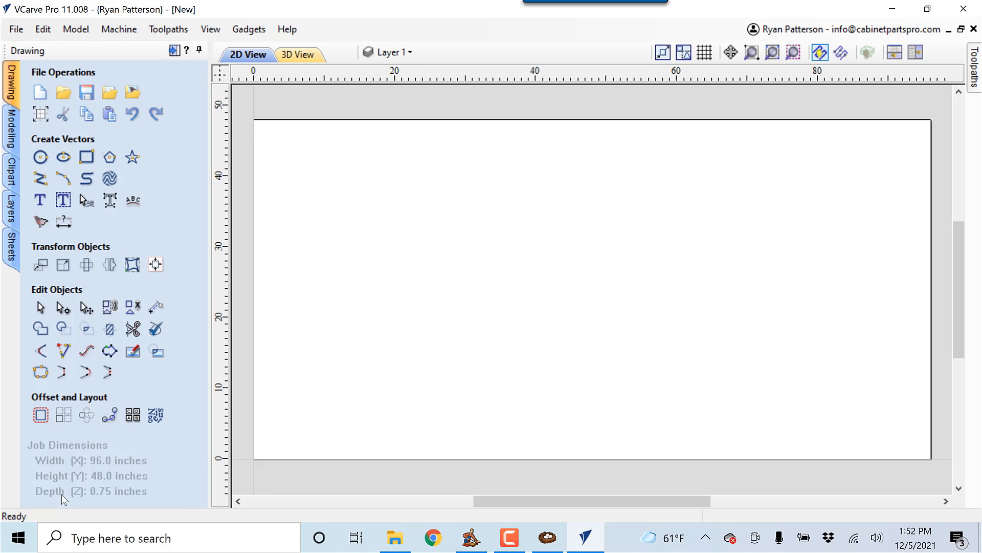
- Paste the copied nested sheets into the new job
right_click(475, 258)
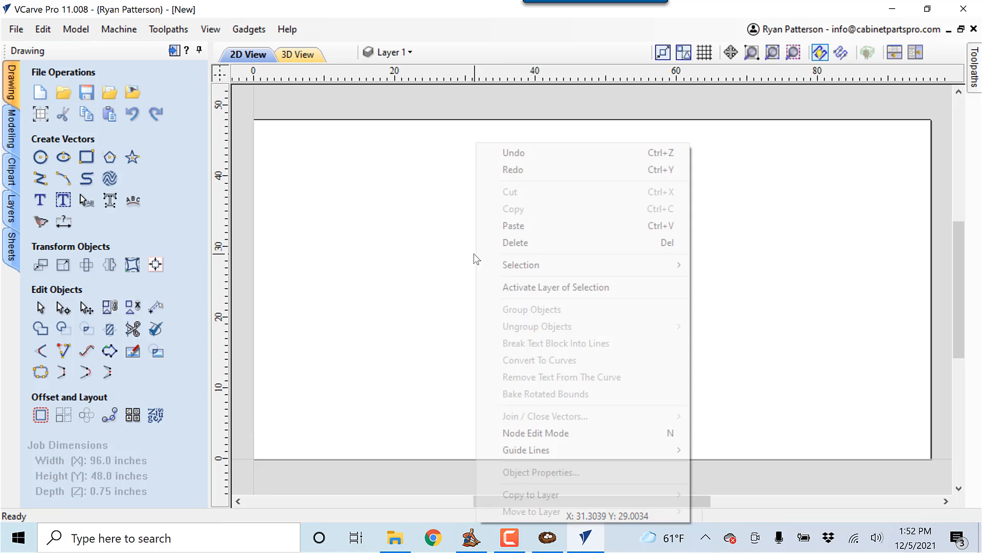
left_click(540, 228)
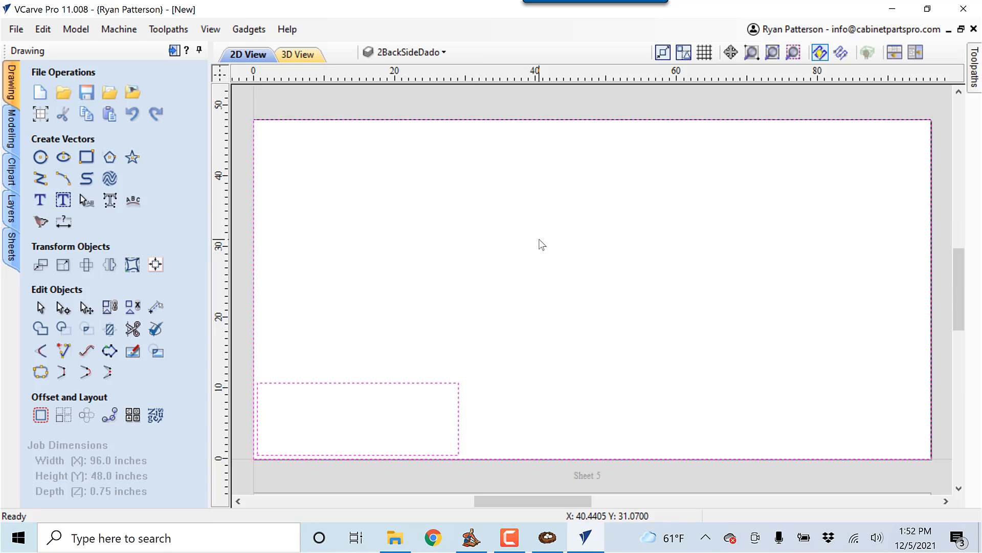
scroll(542, 245, "down", 5)
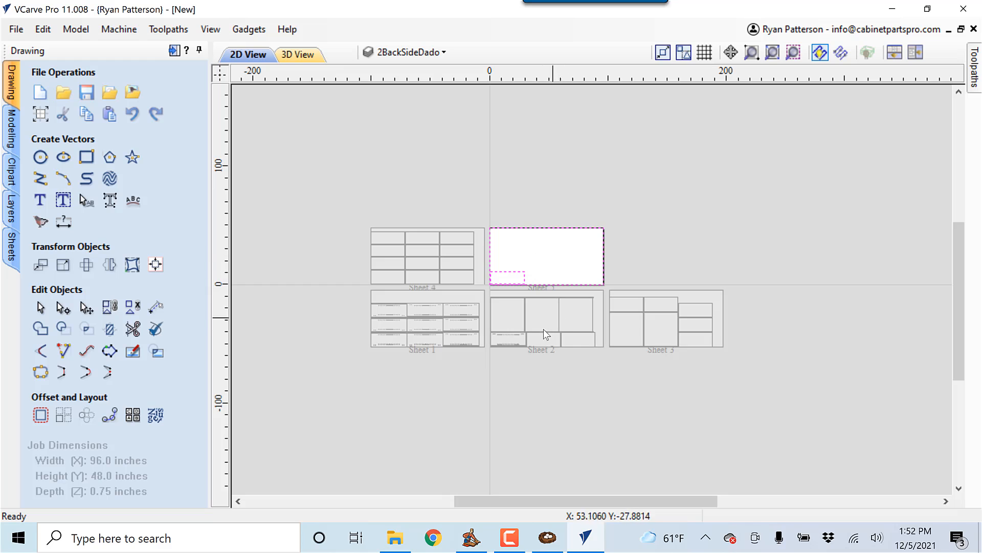
scroll(542, 330, "up", 1)
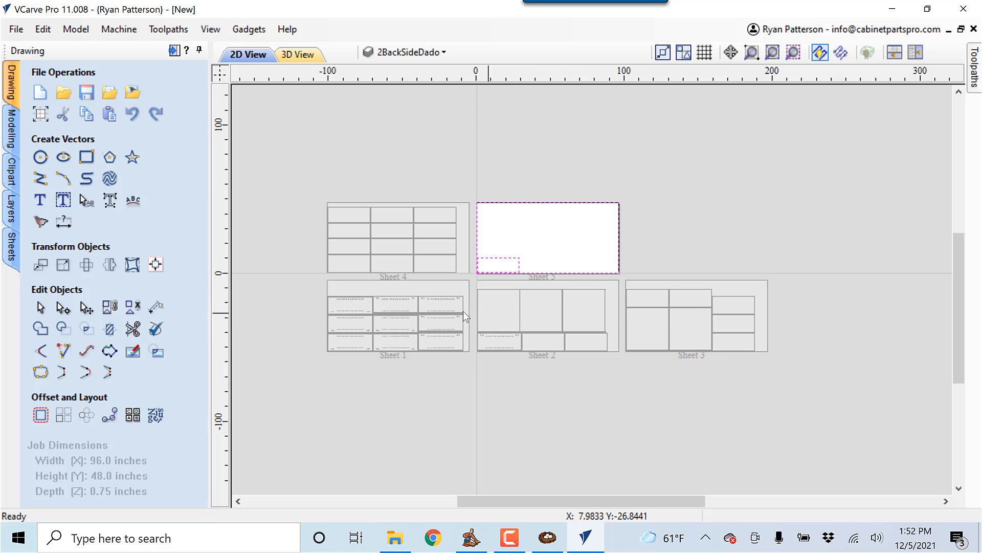
- Activate the pasted sheets one after another to examine their part layouts, ending with Sheet 1 active
left_click(395, 310)
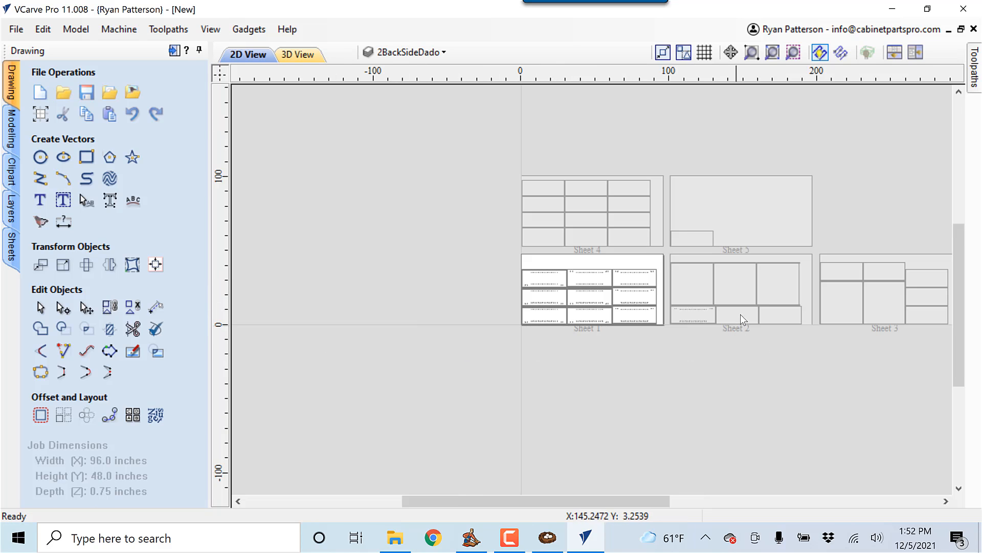
left_click(750, 299)
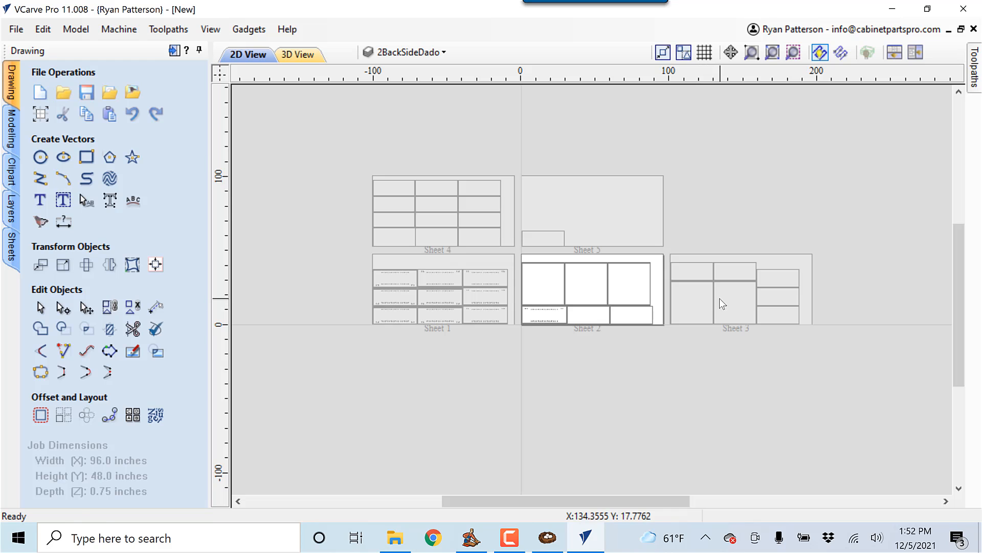
left_click(720, 297)
left_click(447, 217)
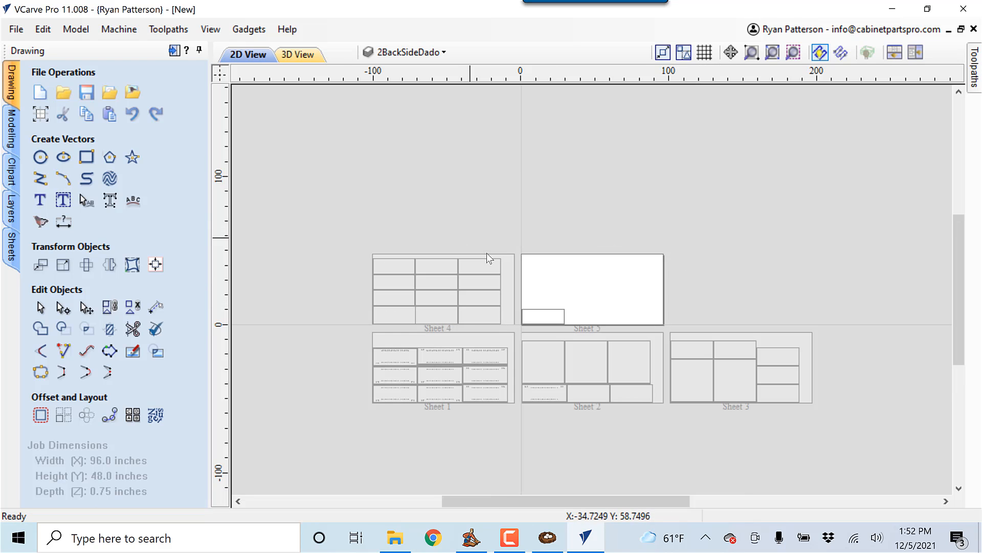
scroll(573, 333, "up", 5)
scroll(609, 313, "down", 5)
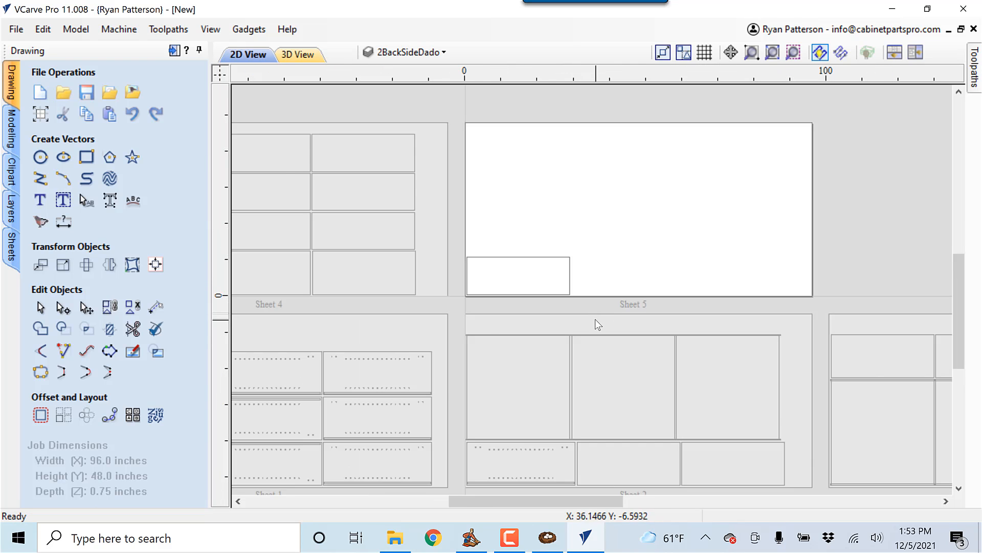
left_click(491, 285)
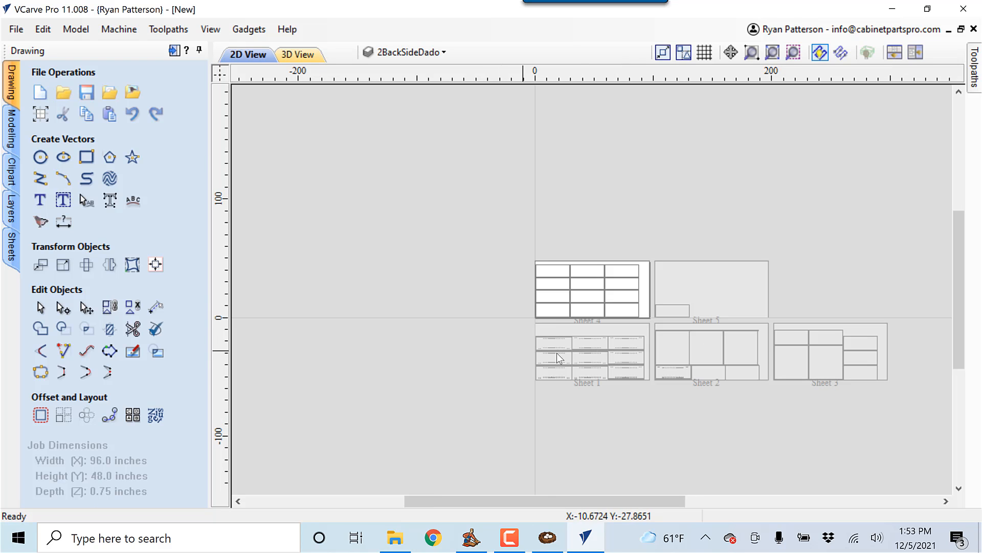
left_click(605, 354)
scroll(582, 305, "up", 4)
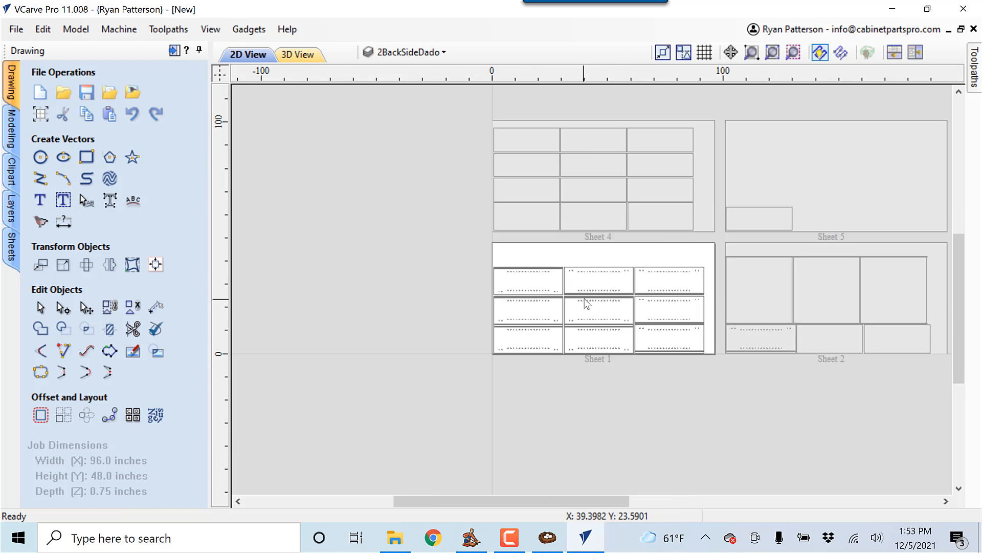
scroll(608, 281, "down", 2)
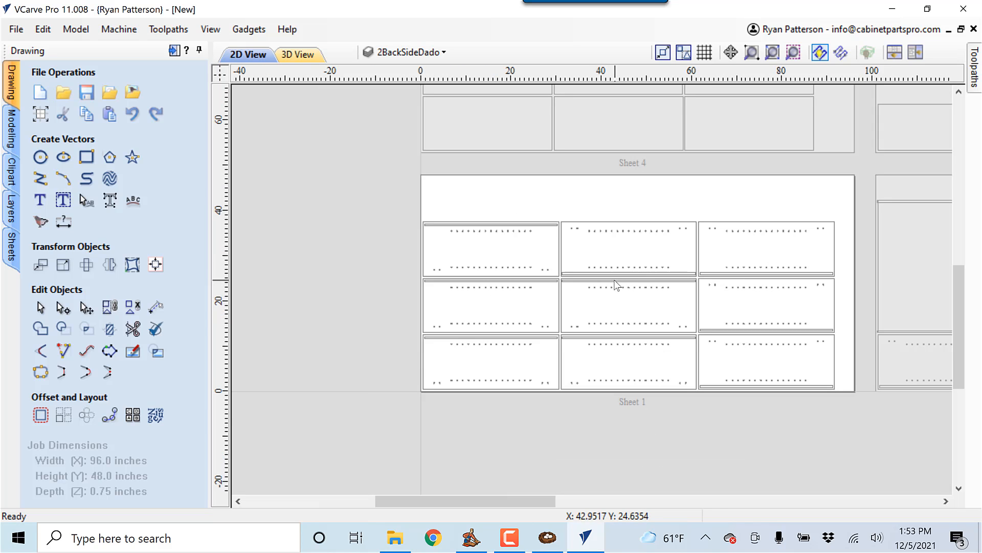
scroll(632, 278, "down", 2)
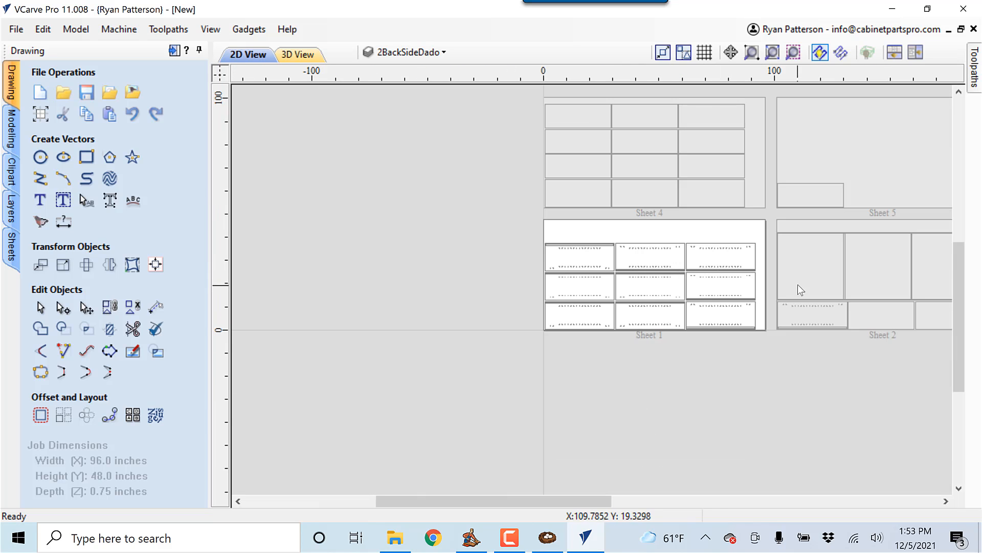
middle_click_drag(797, 284, 500, 302)
scroll(499, 302, "down", 1)
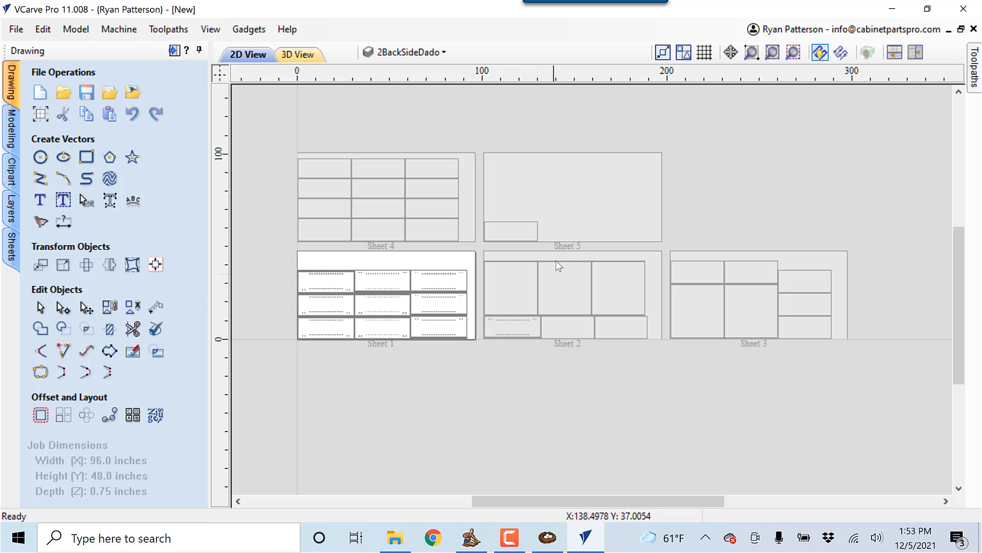
- Load the Cabinets toolpath template from the Demo folder, apply it to all the sheets, and collapse the Sheet 1 toolpath group
left_click(174, 51)
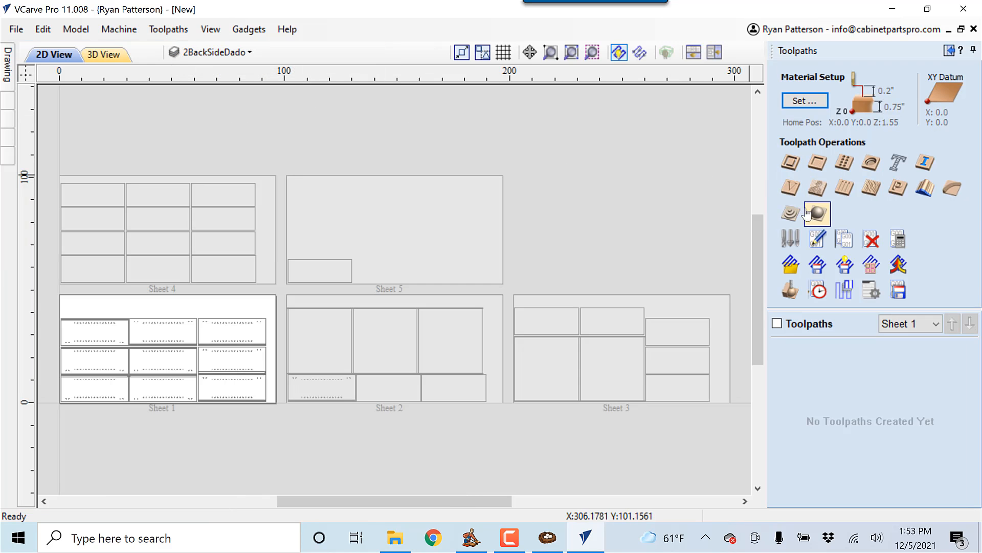
left_click(791, 265)
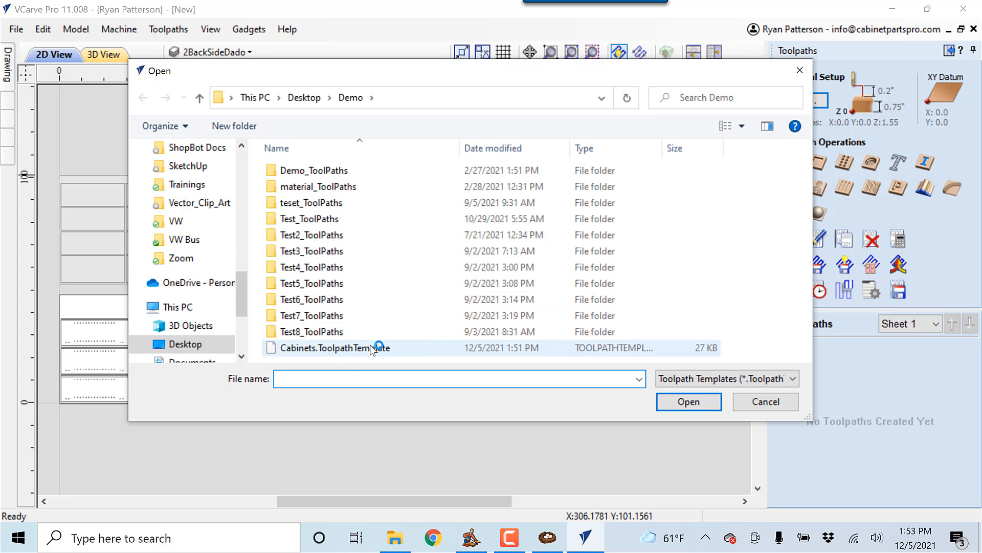
left_click(372, 350)
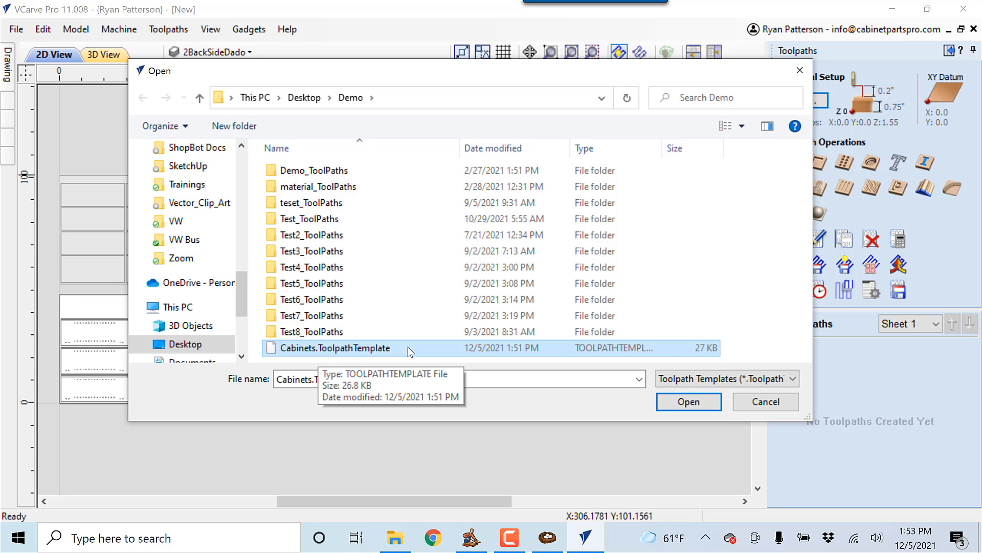
left_click(689, 401)
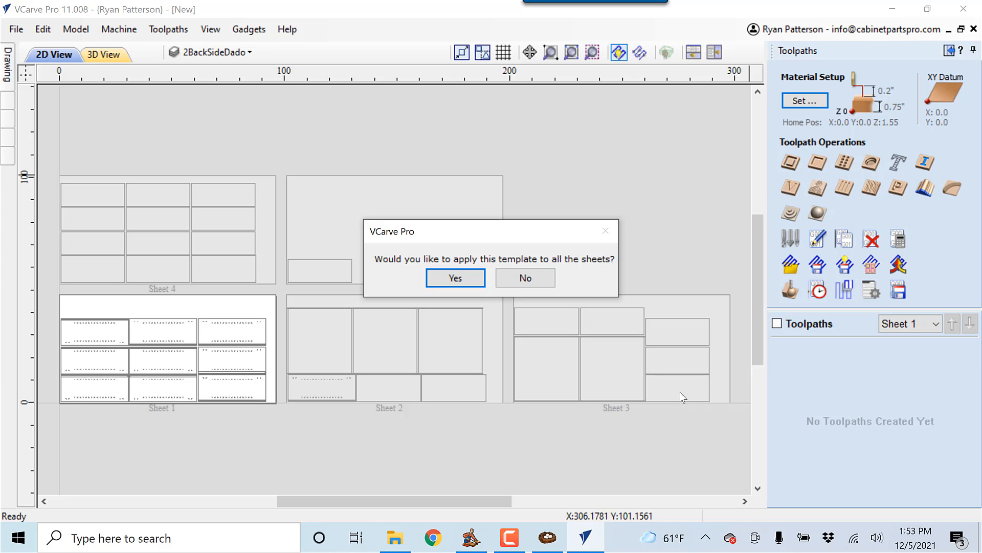
left_click(456, 279)
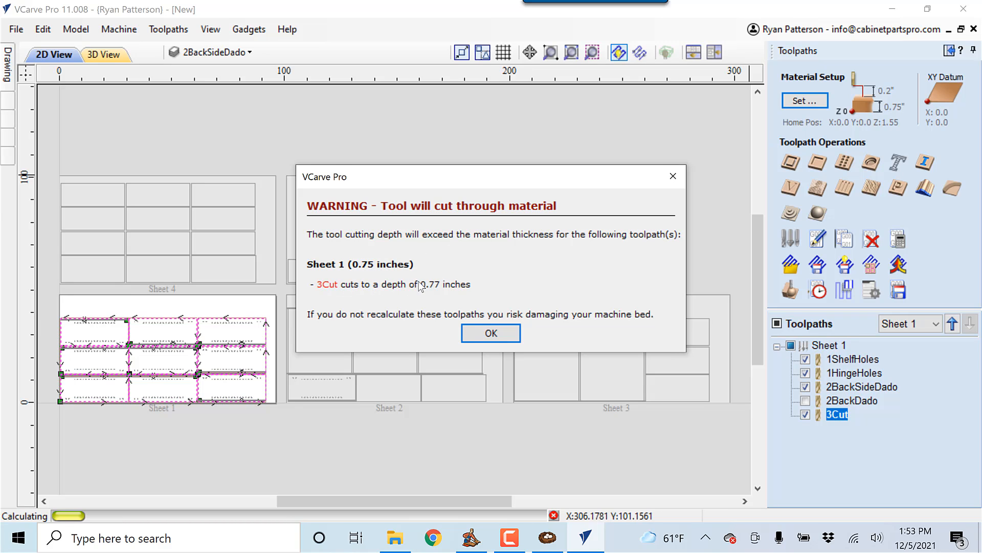
left_click(492, 333)
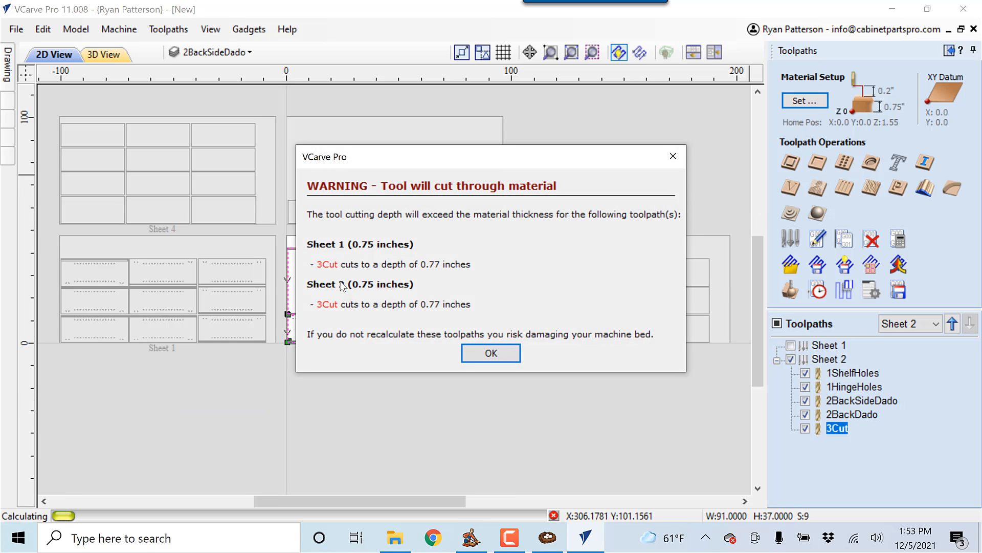
left_click(489, 352)
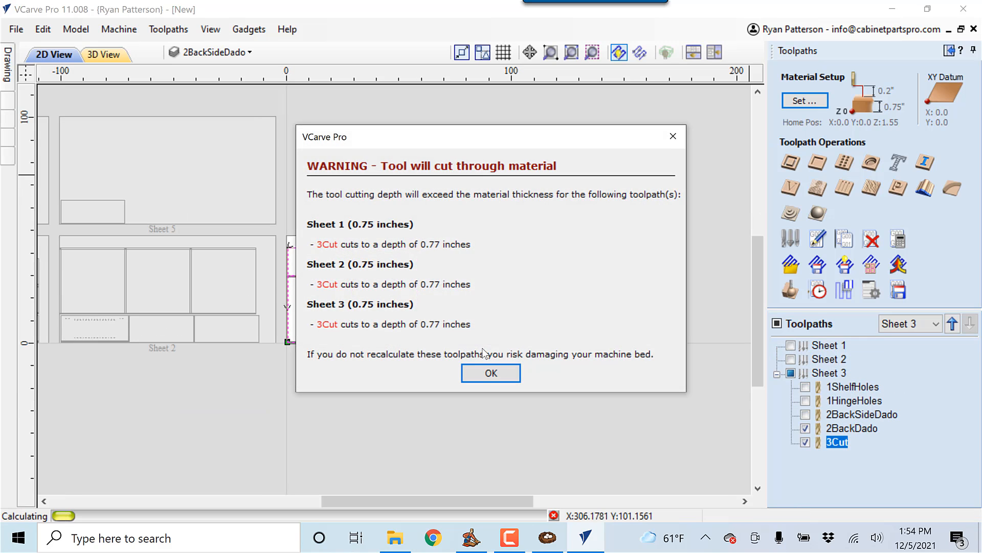
left_click(486, 372)
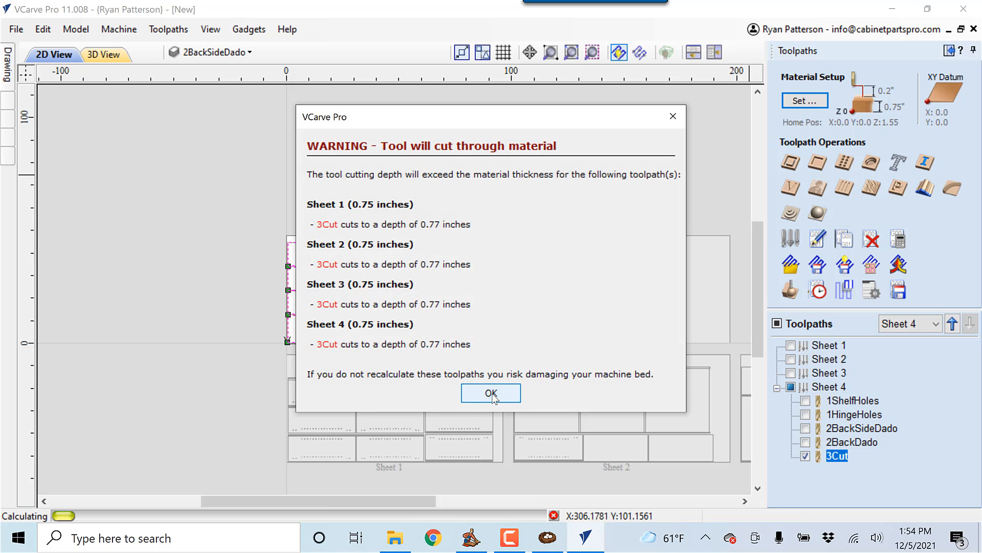
left_click(491, 393)
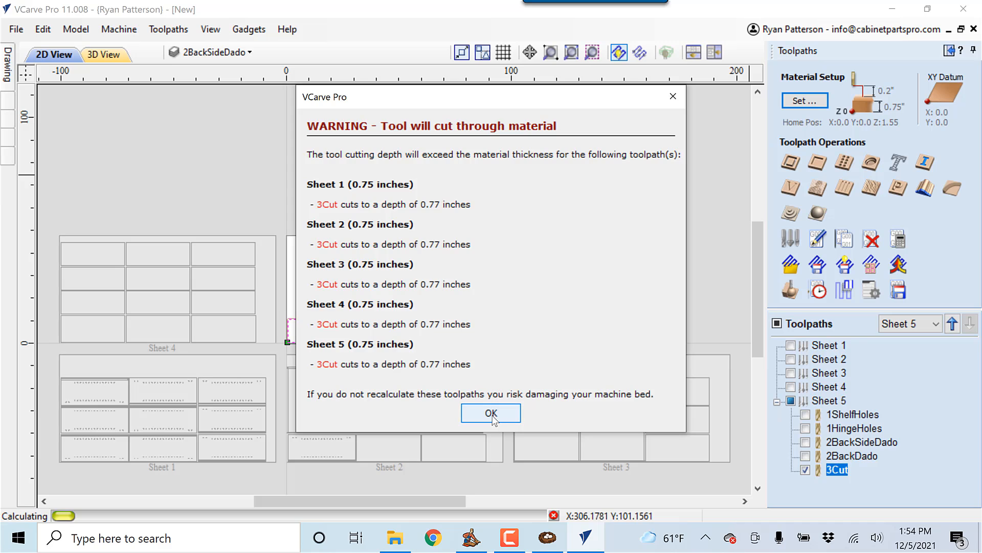
left_click(492, 414)
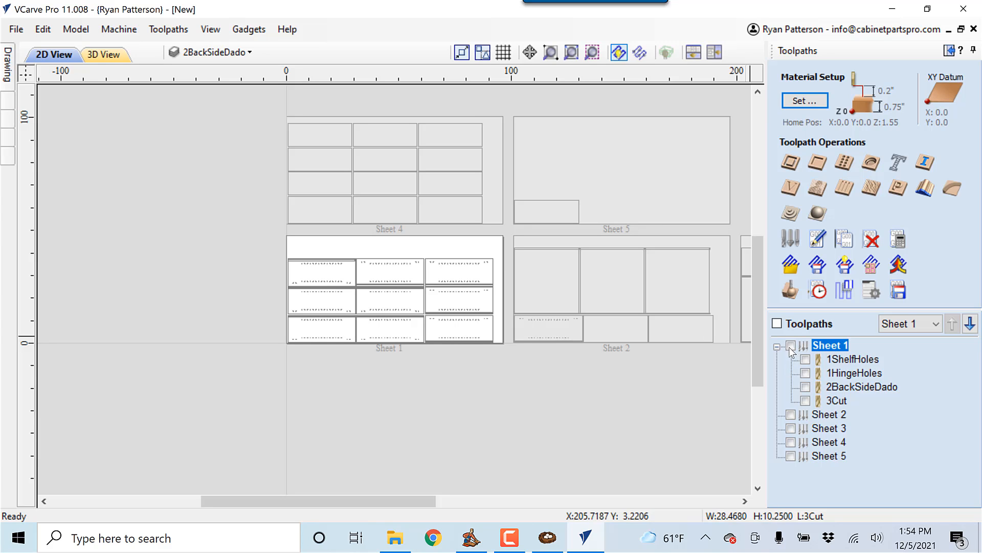
left_click(777, 347)
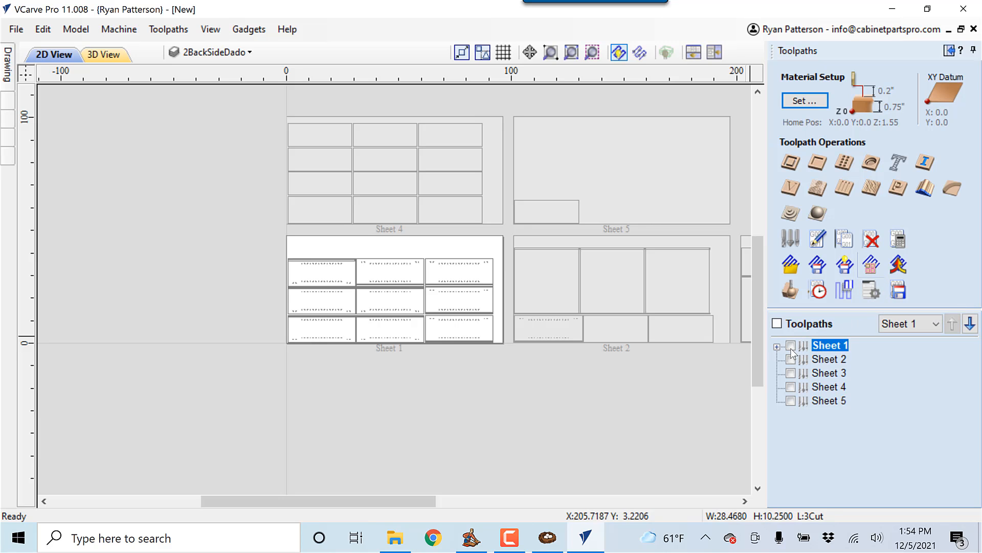
- Examine the toolpaths generated for Sheet 1, activate Sheet 4 to compare its parts with its toolpath list, and collapse that group
left_click(777, 347)
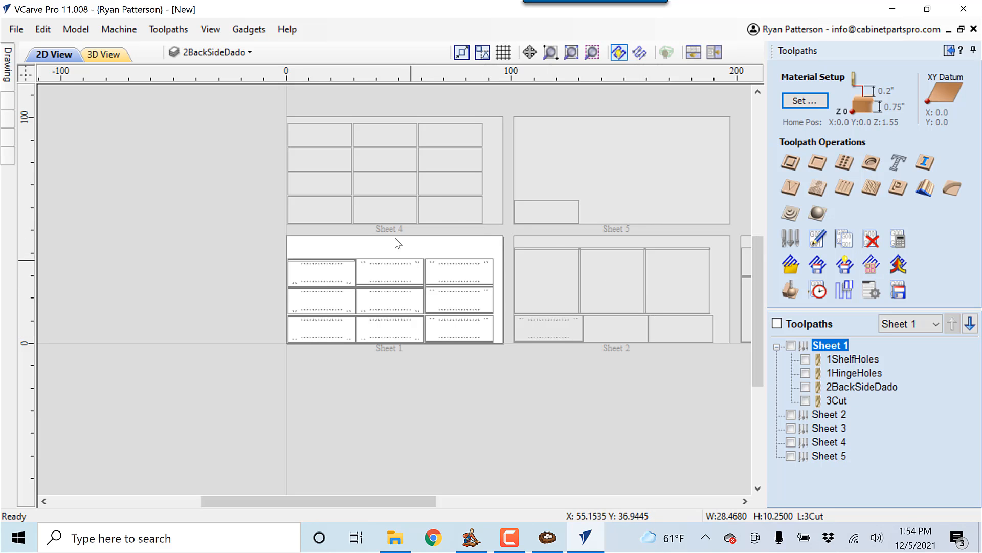
left_click(390, 211)
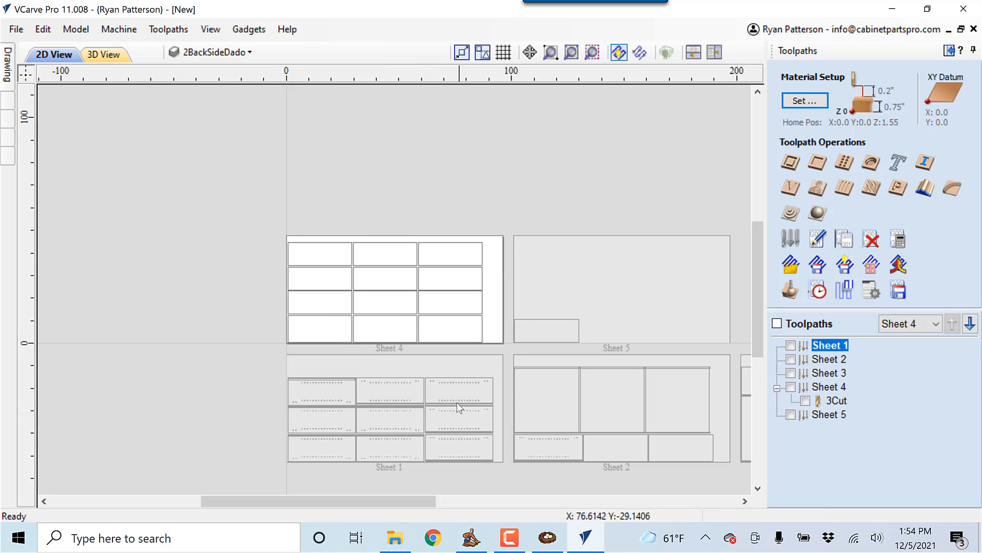
scroll(378, 292, "up", 3)
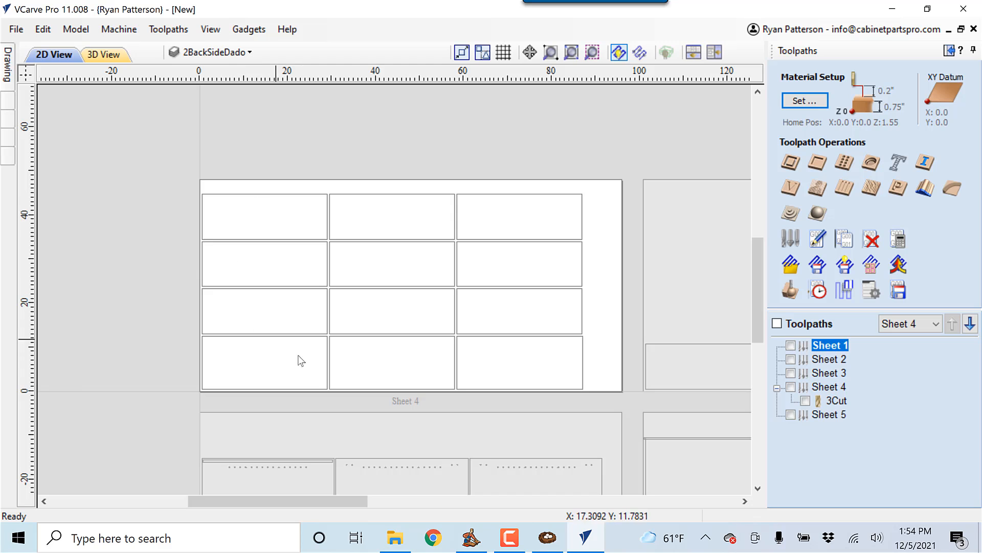
mouse_move(843, 403)
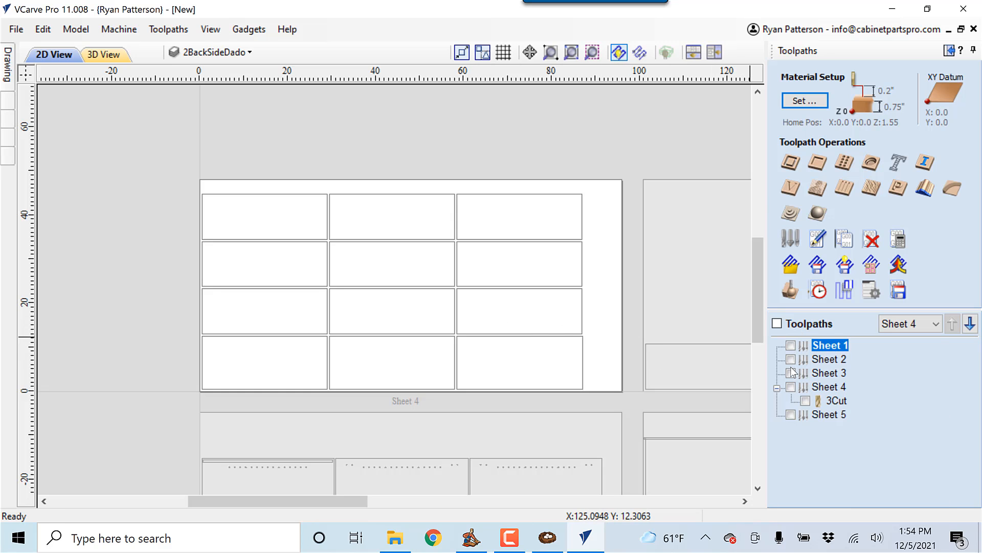
left_click(778, 388)
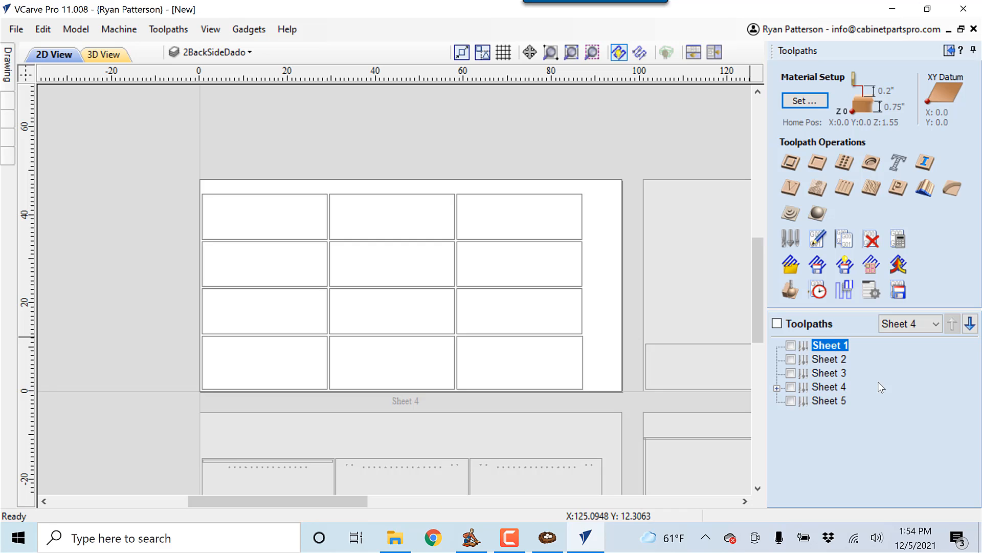
- List the toolpaths for All Sheets and make every one of them visible
left_click(938, 326)
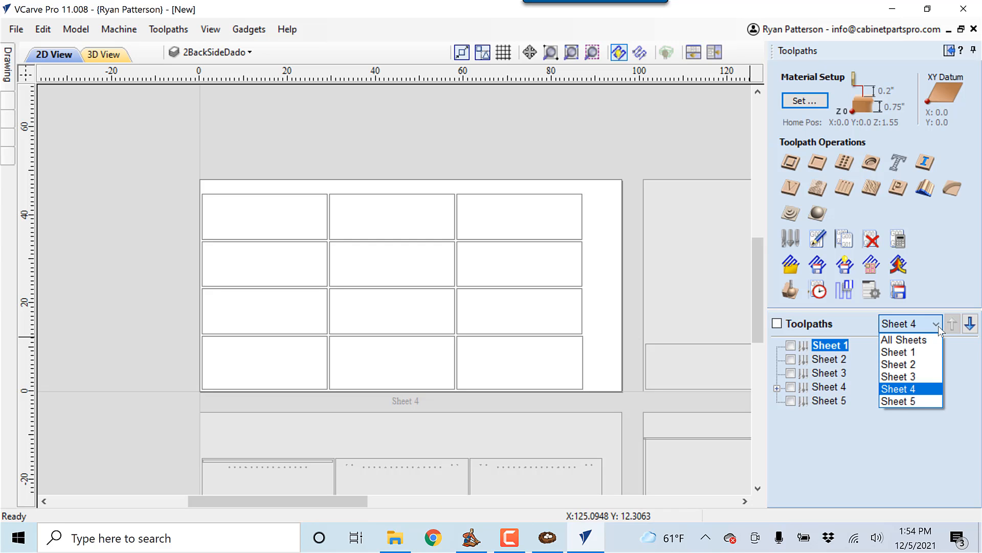
left_click(910, 341)
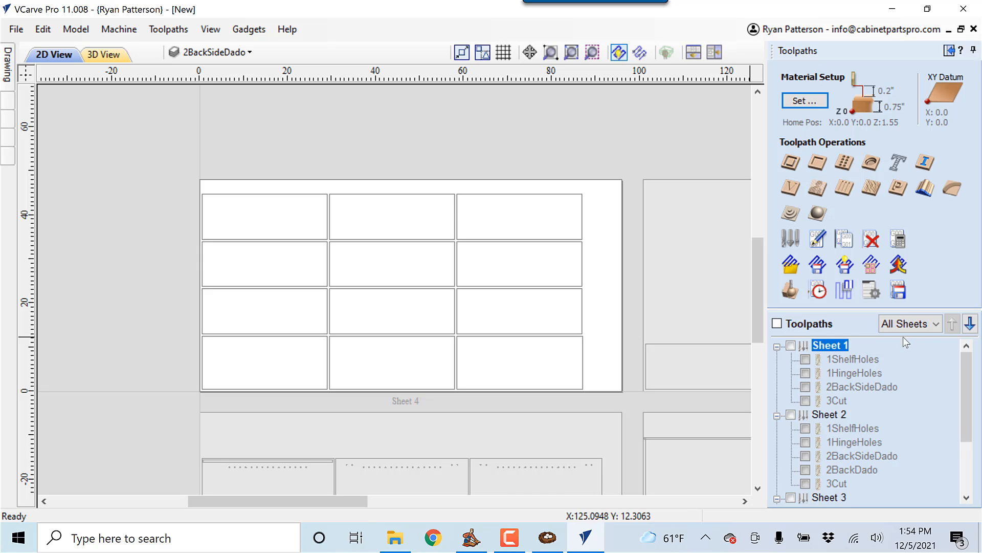
left_click(777, 324)
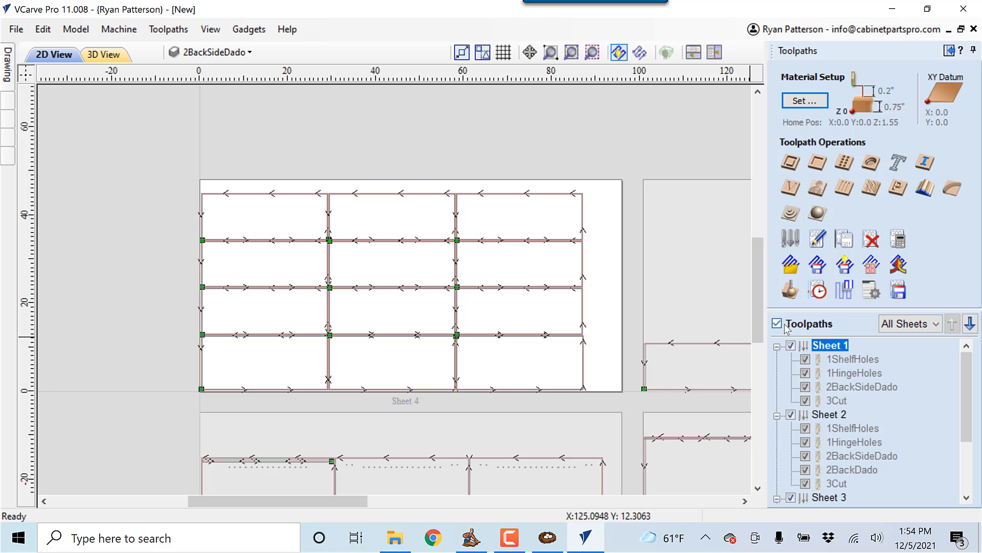
left_click_drag(965, 400, 972, 353)
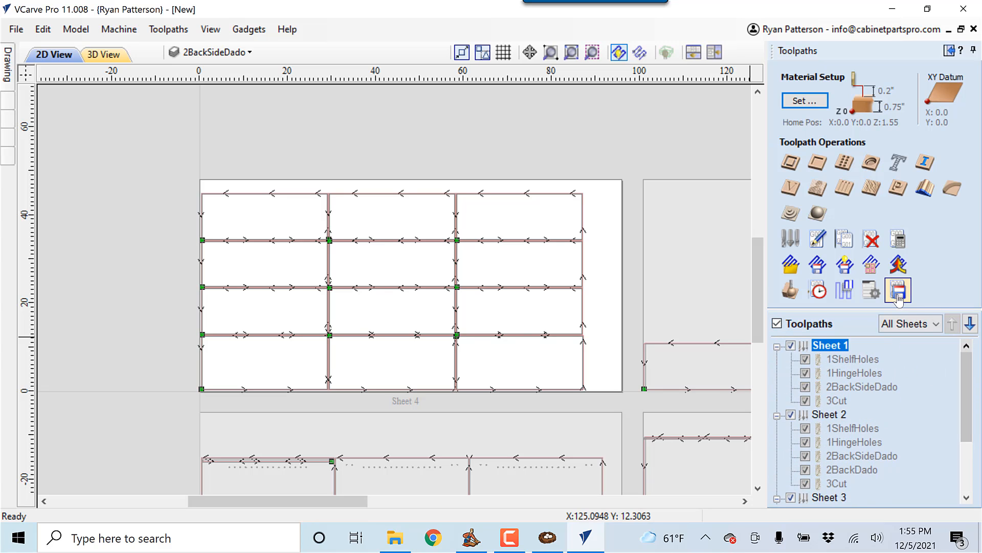
- Open the Save Toolpaths options to review the output for all the nested sheets, and switch to PartNester
left_click(899, 294)
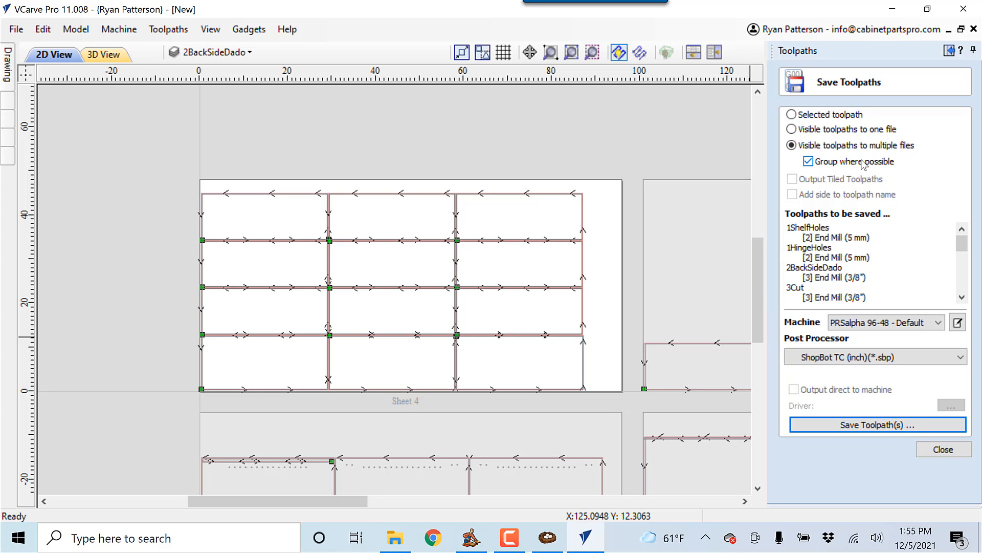
scroll(613, 259, "down", 5)
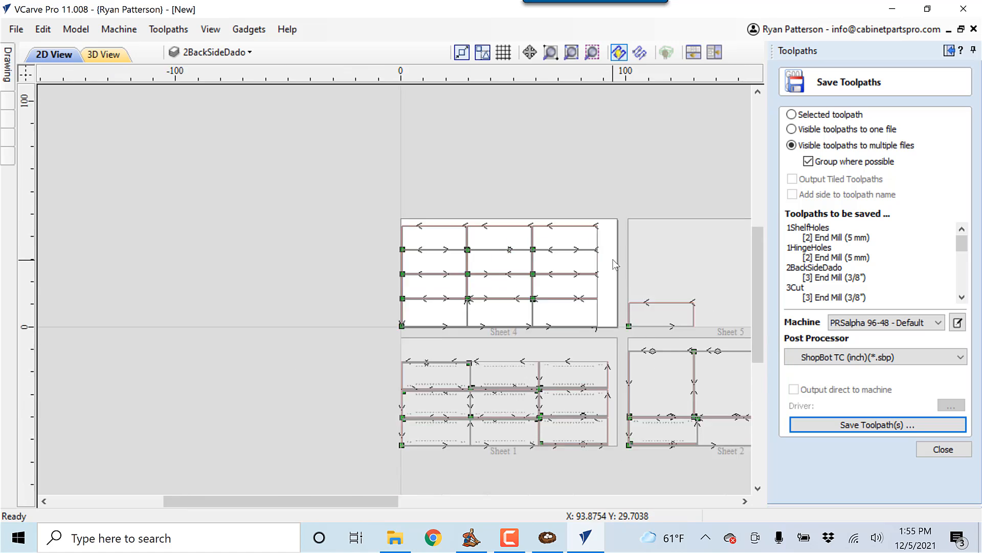
middle_click_drag(561, 239, 545, 240)
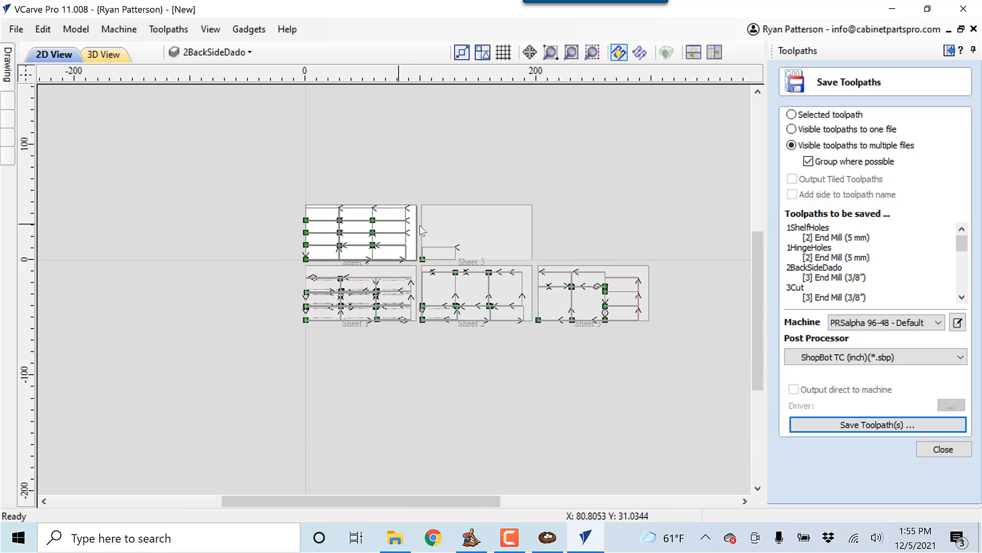
key("alt+Tab")
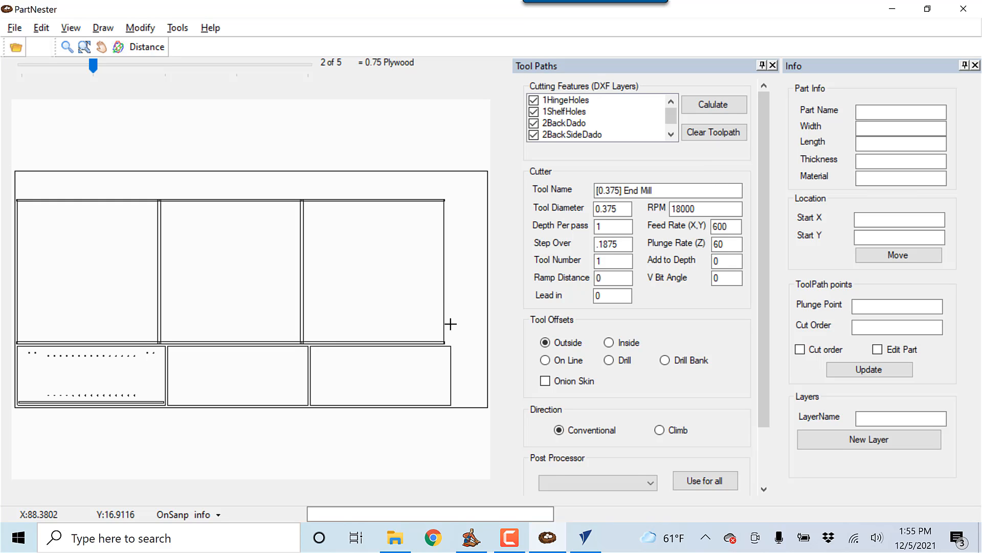